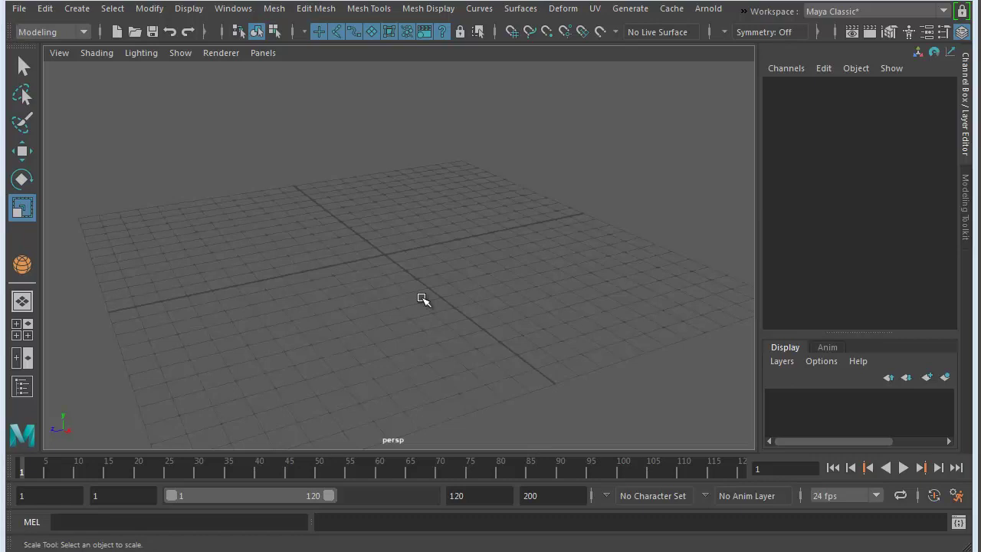
- Drag out polygon sphere pSphere1 on the grid, radius 2.351 with 20×20 subdivisions
alt+drag(418, 252, 361, 283)
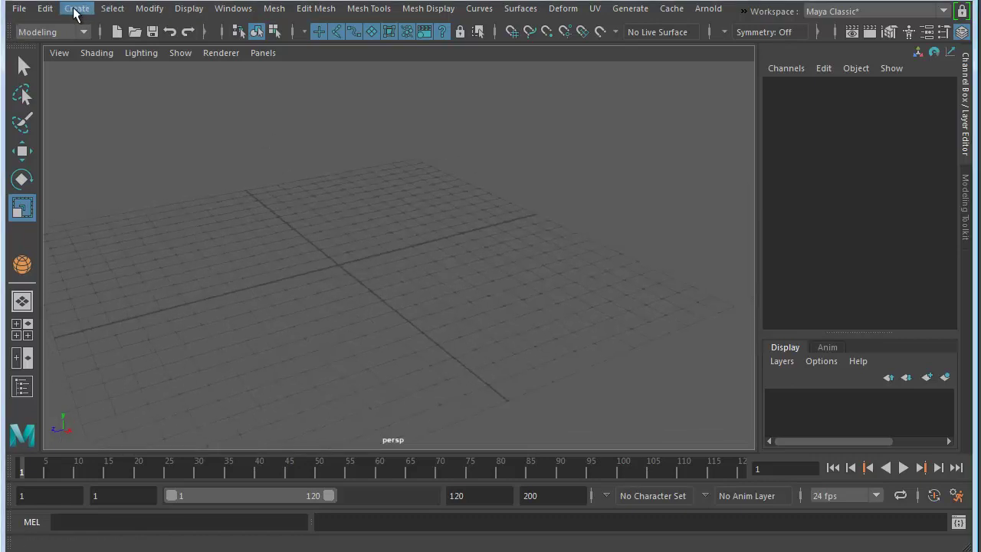
click(76, 8)
mouse_move(122, 66)
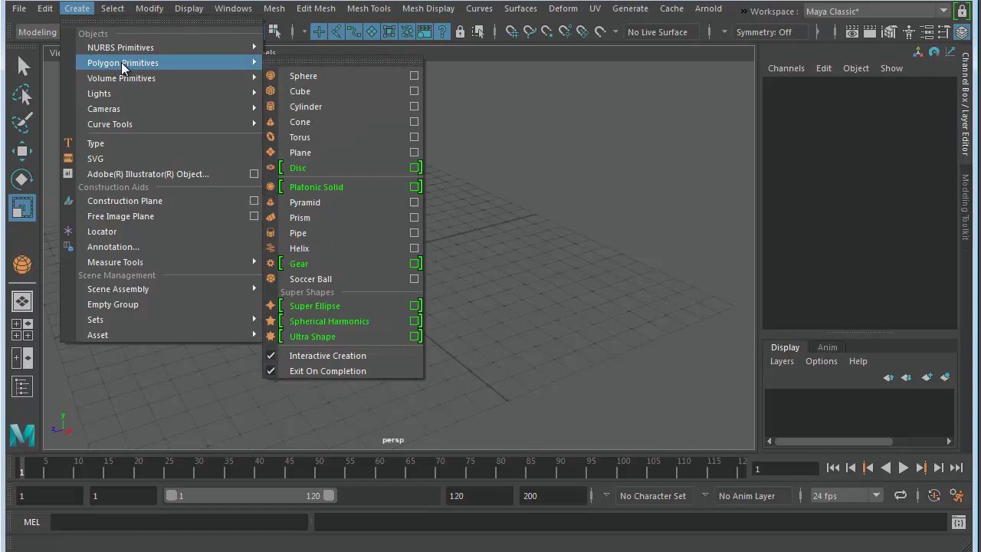
click(77, 8)
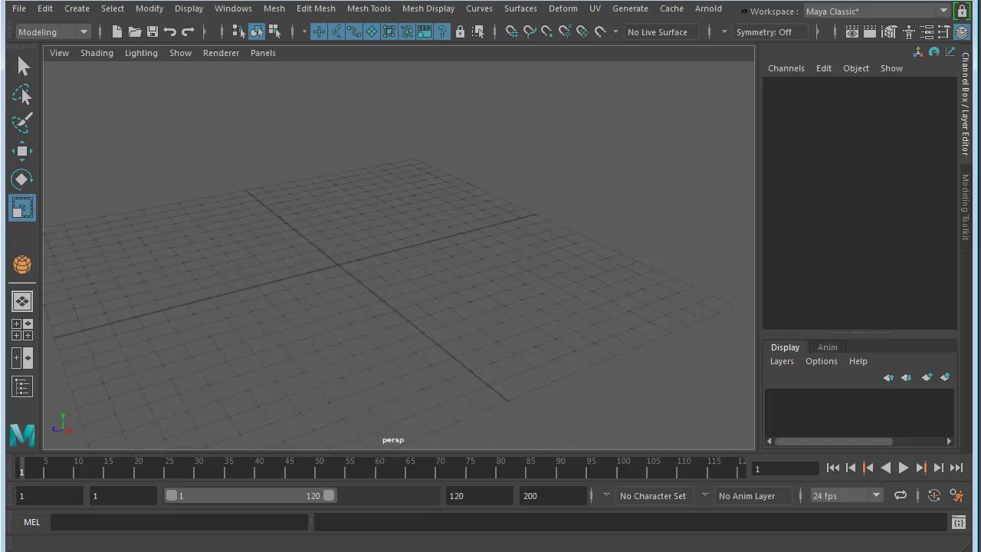
mouse_move(400, 311)
alt+mouse_down()
mouse_move(404, 296)
mouse_move(411, 302)
alt+mouse_up()
click(77, 8)
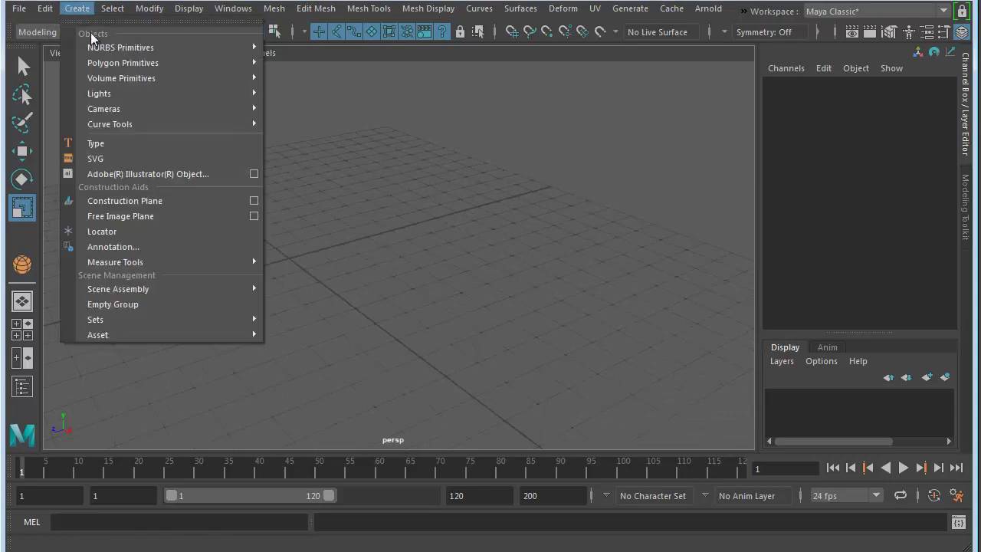
mouse_move(153, 63)
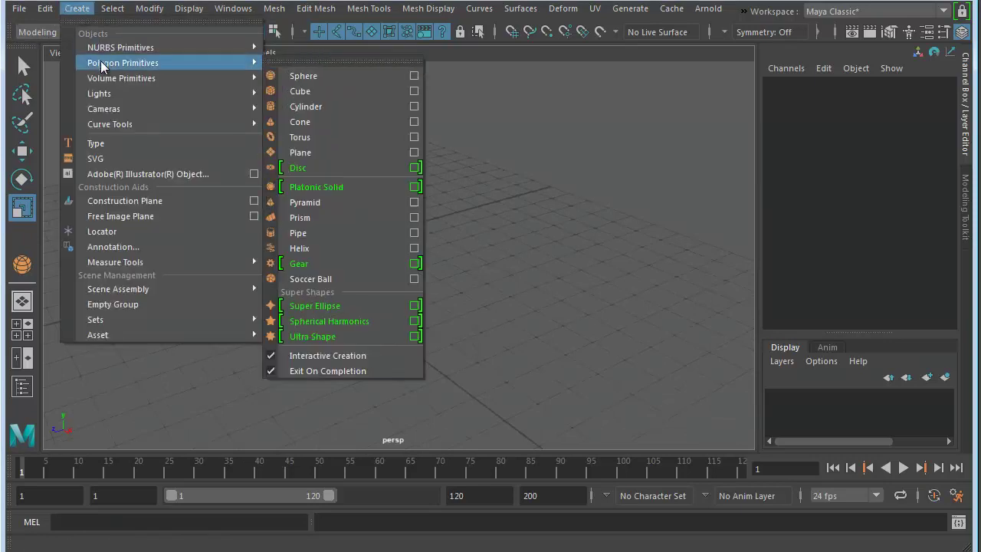
click(319, 74)
drag(486, 267, 576, 291)
- Raise pSphere1 to Translate Y 2.35 so its bottom rests on the grid, checking in side view
key(w)
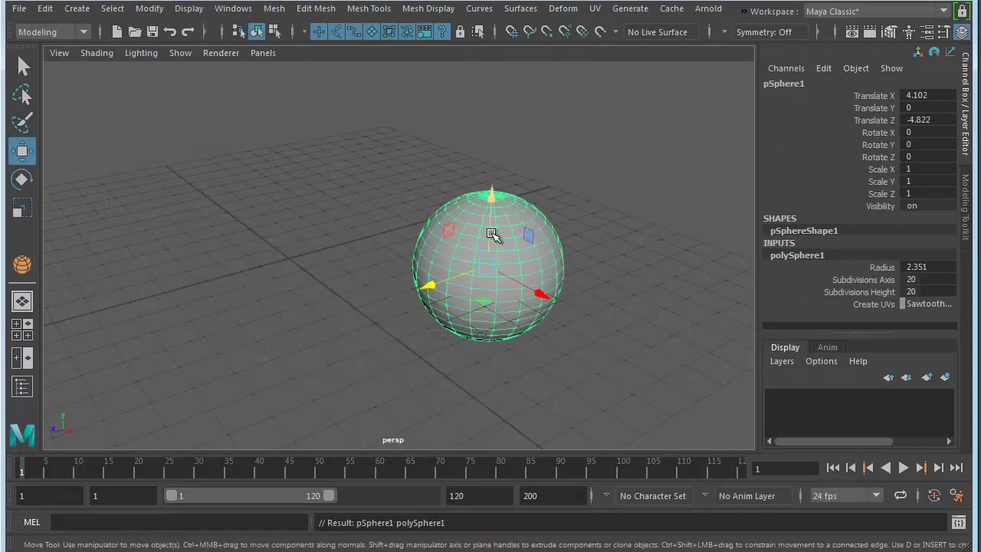
drag(492, 235, 492, 165)
key(space)
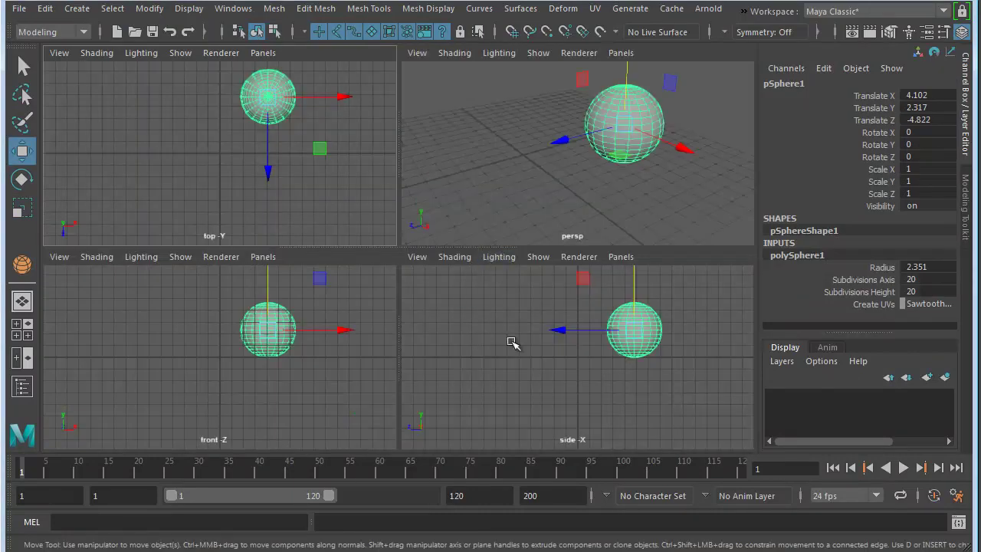
key(space)
scroll(545, 340, up, 6)
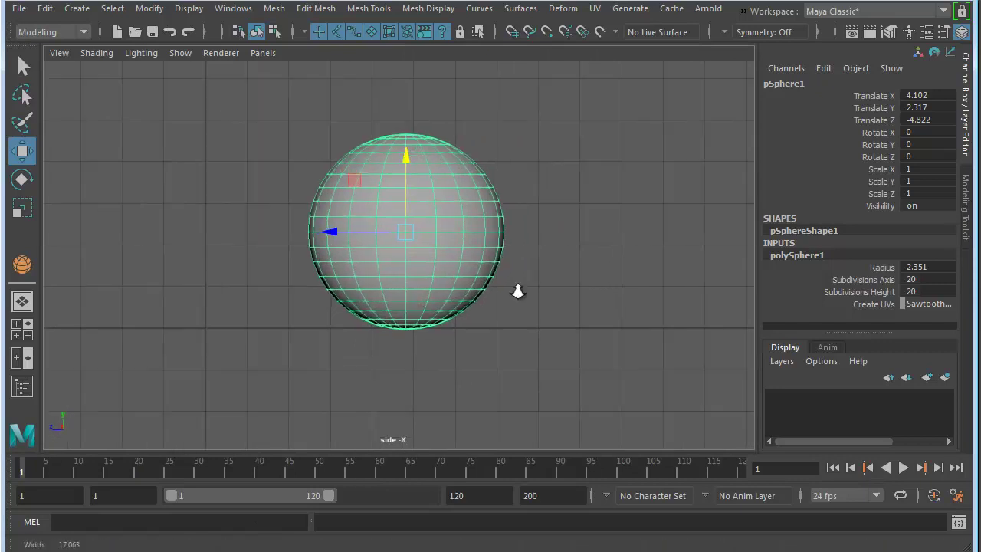
scroll(518, 291, up, 1)
drag(405, 181, 406, 181)
scroll(376, 288, down, 2)
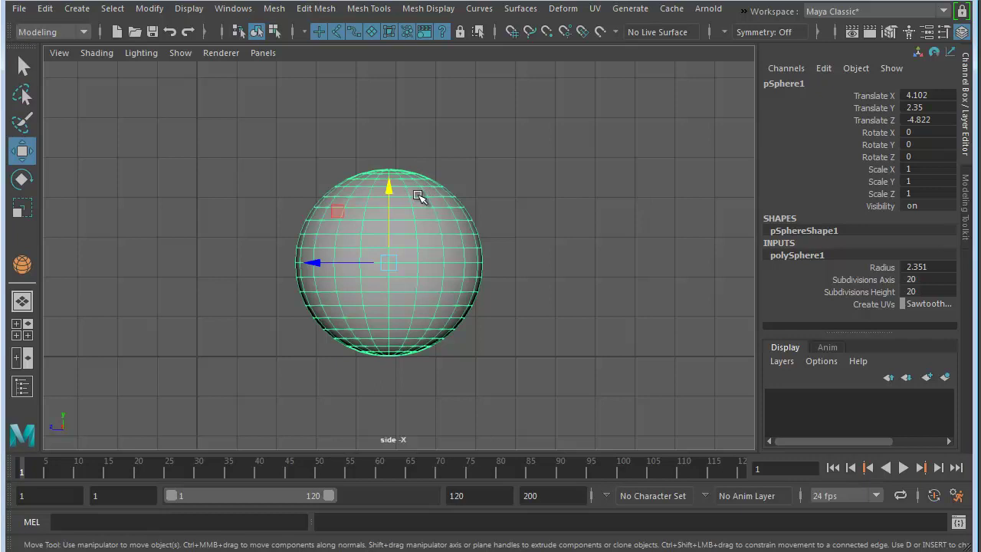
- In vertex mode, select the sphere's upper vertices and nudge them upward
right_drag(419, 192, 352, 192)
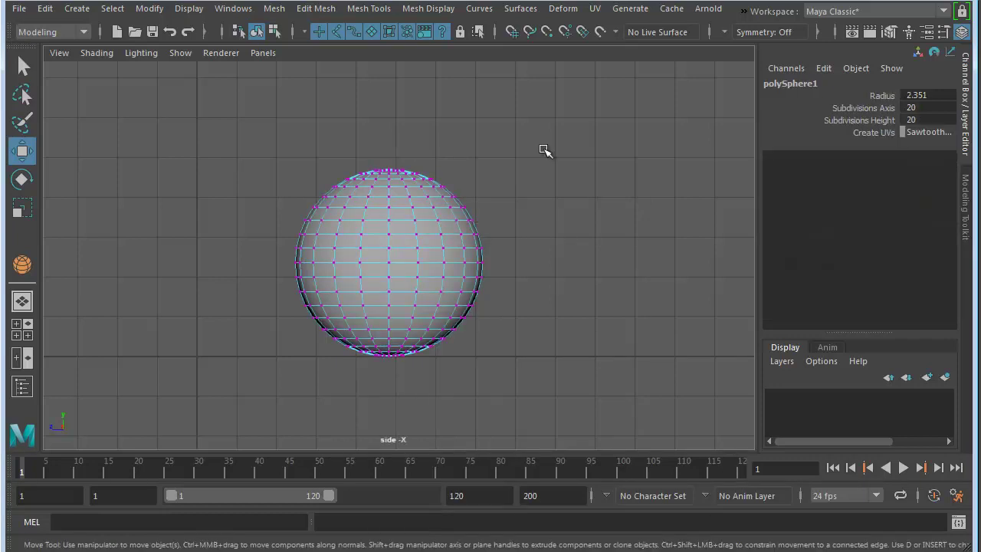
drag(540, 117, 269, 323)
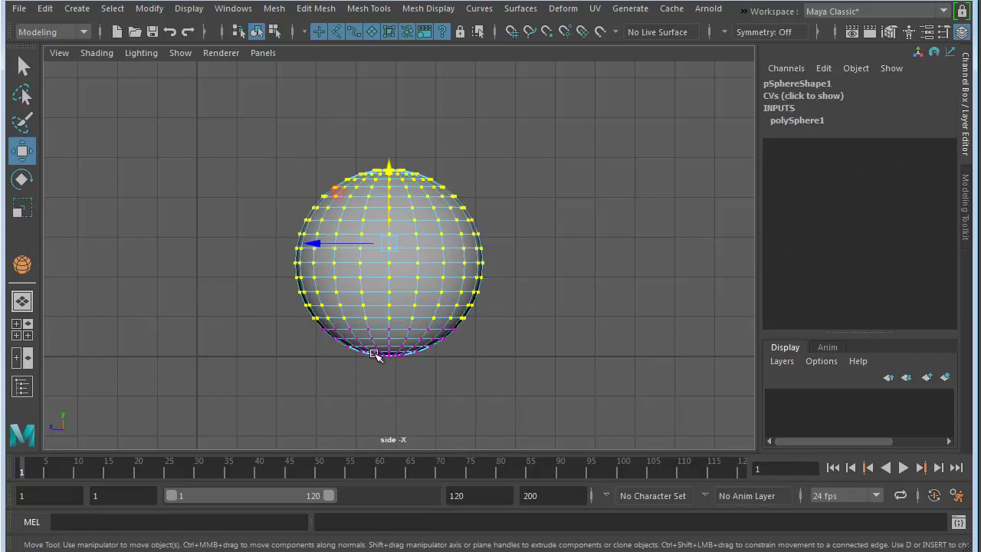
middle_drag(389, 219, 390, 215)
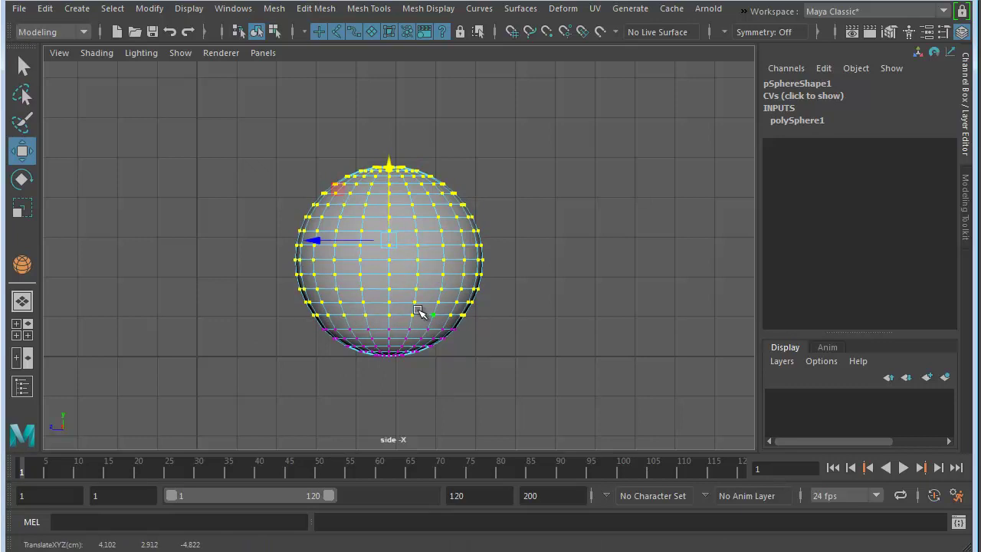
scroll(443, 316, up, 2)
alt+middle_drag(444, 316, 441, 296)
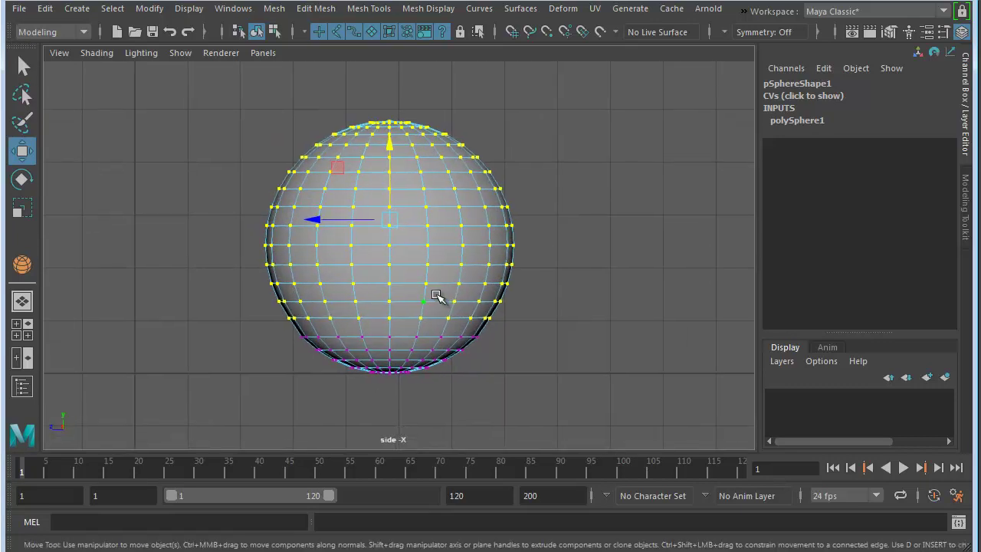
- With Soft Select on, stretch the upper vertices upward into a tall teardrop shape
key(b)
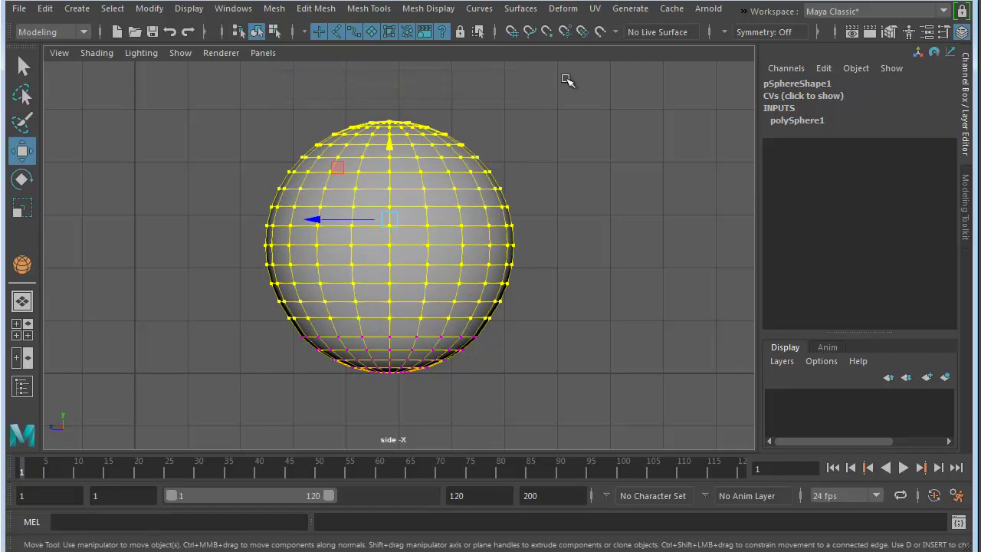
drag(583, 88, 203, 273)
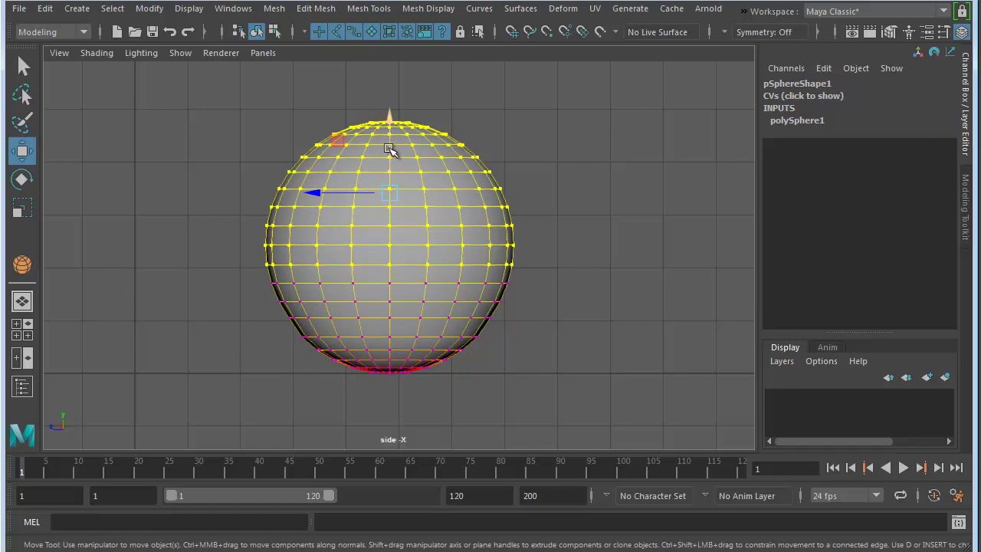
middle_drag(388, 147, 390, 89)
scroll(383, 200, down, 3)
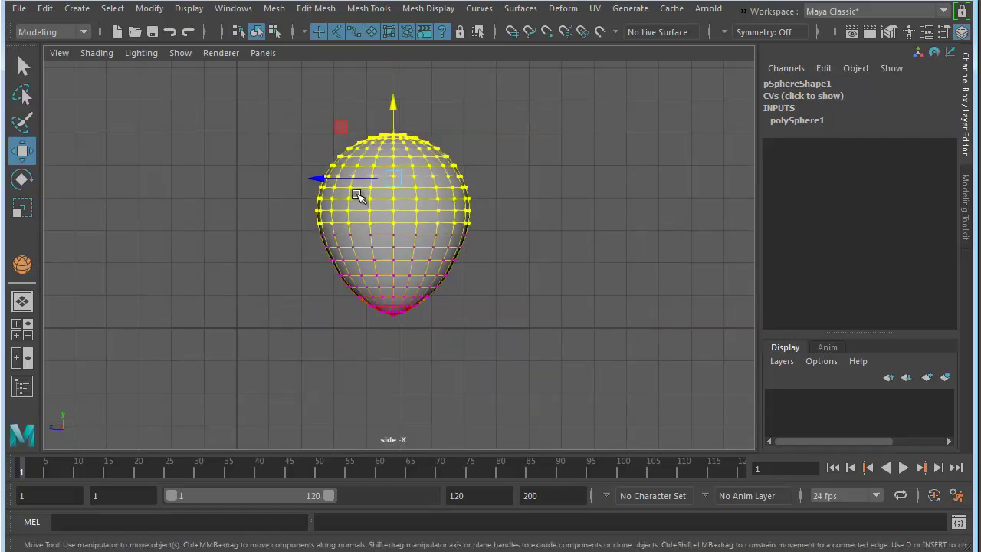
middle_drag(393, 151, 393, 82)
scroll(387, 235, up, 2)
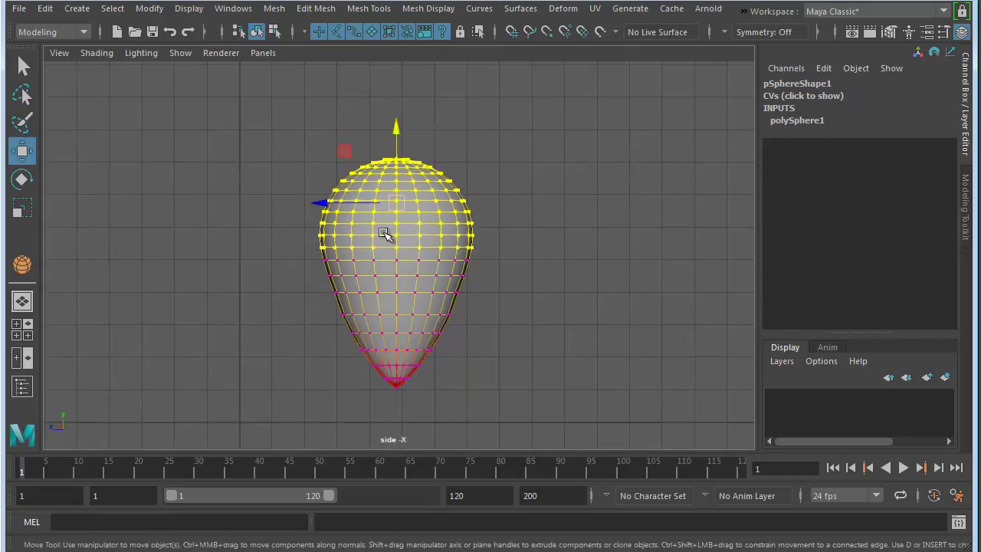
middle_drag(400, 161, 396, 117)
alt+middle_drag(405, 230, 404, 246)
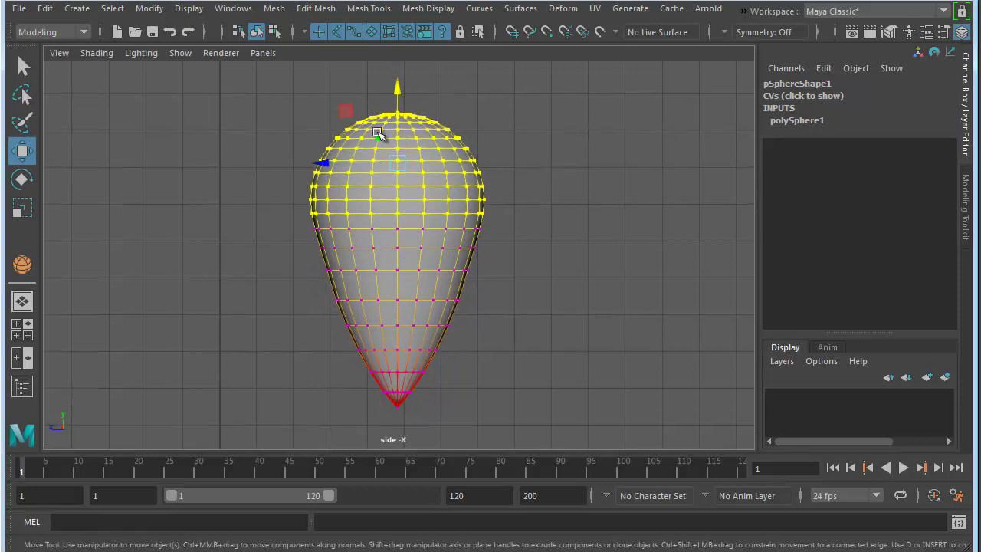
drag(396, 117, 396, 112)
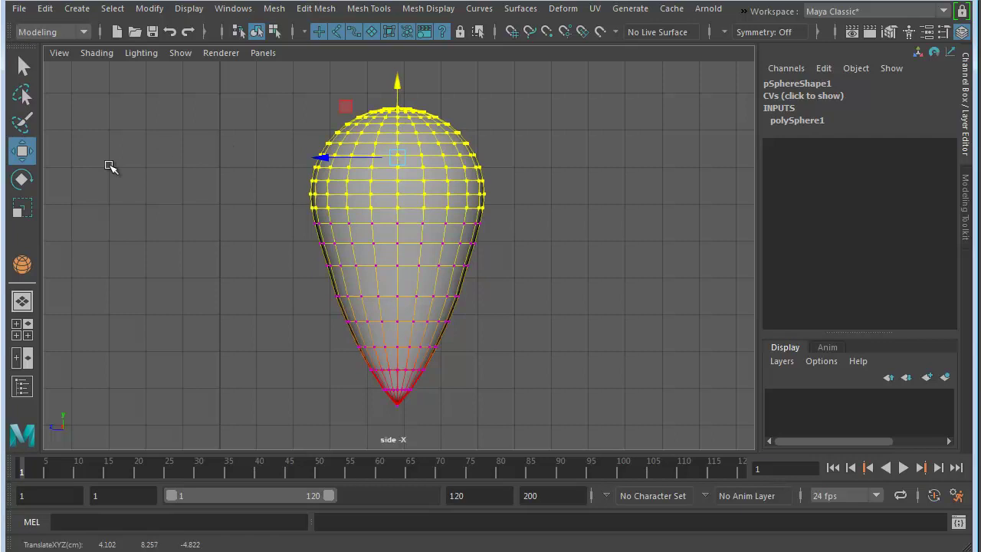
- Set the Move tool's soft selection falloff radius to 4.00
double_click(23, 153)
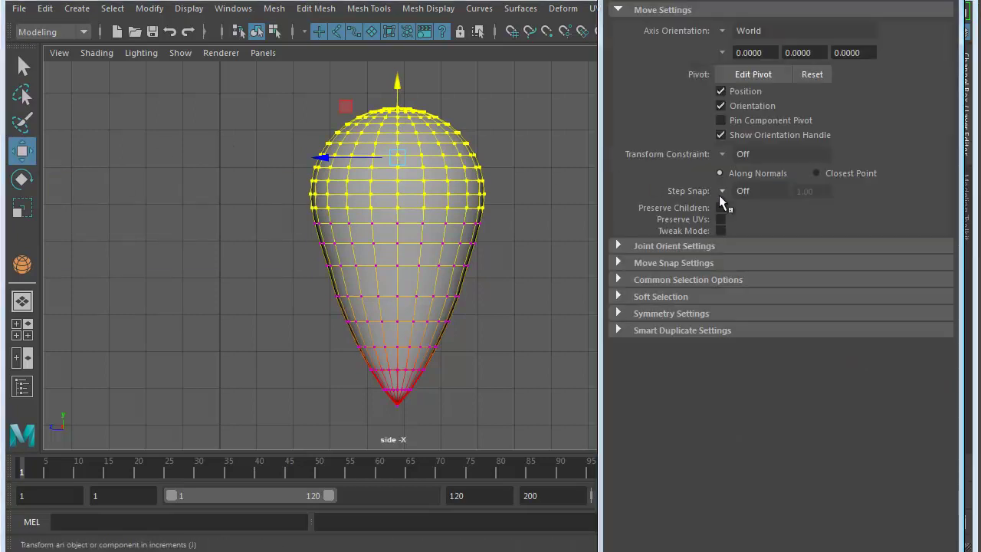
click(660, 296)
drag(776, 347, 774, 347)
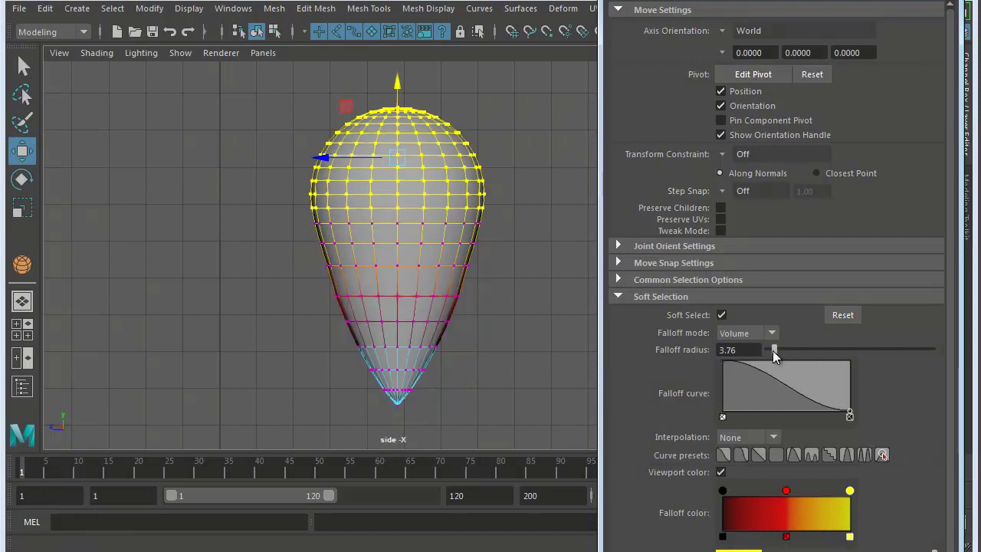
drag(772, 350, 770, 350)
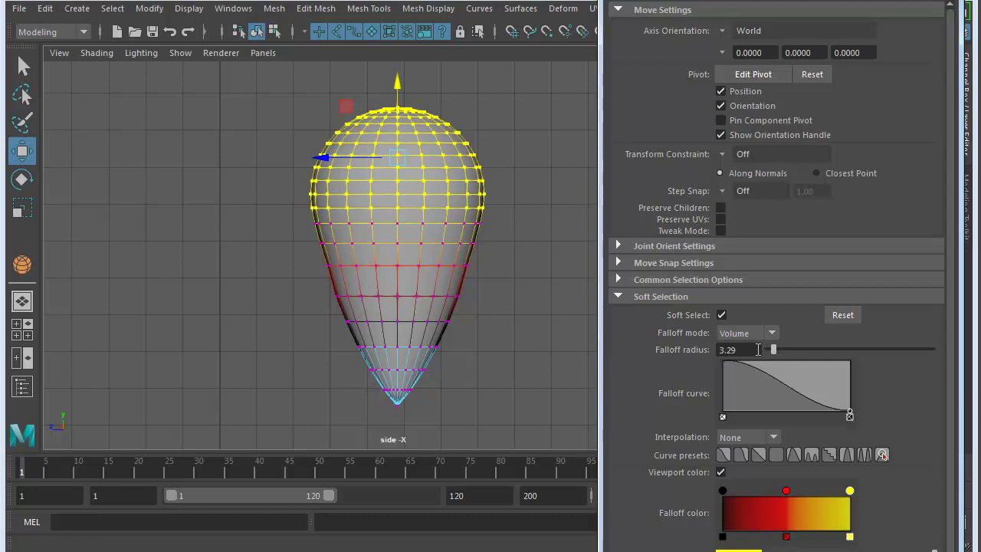
click(758, 349)
text(4)
key(Return)
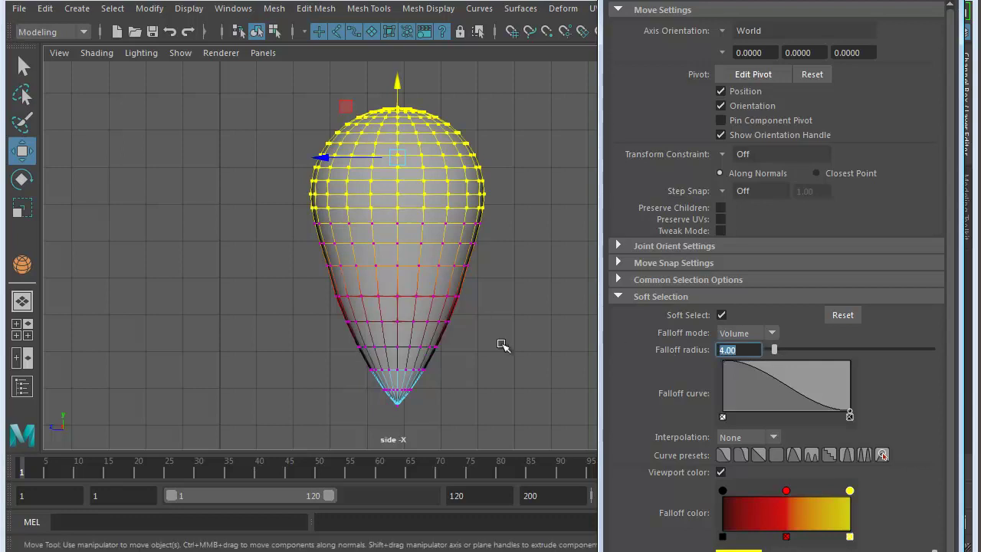
- Raise the soft-selected top vertices and scale them outward for a fuller crown
drag(401, 100, 397, 74)
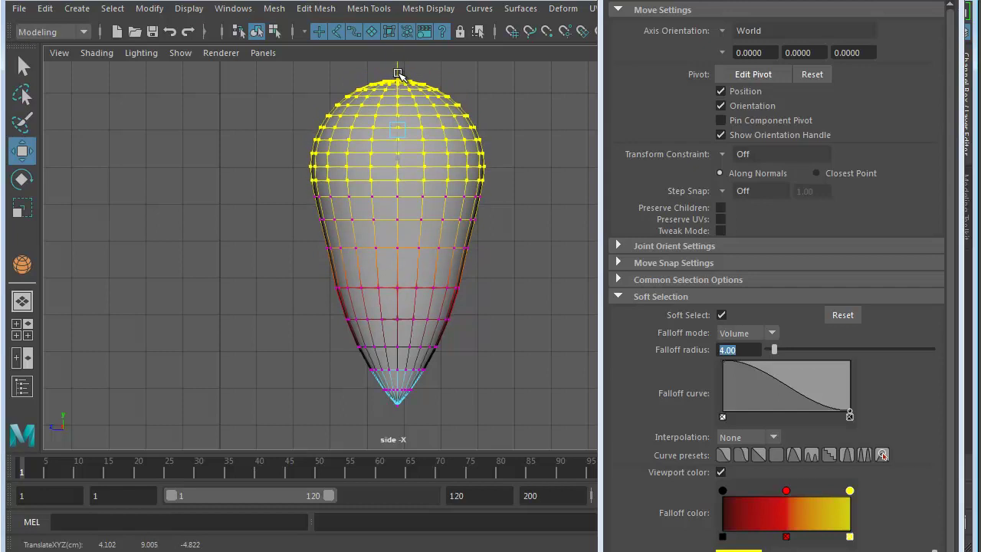
key(r)
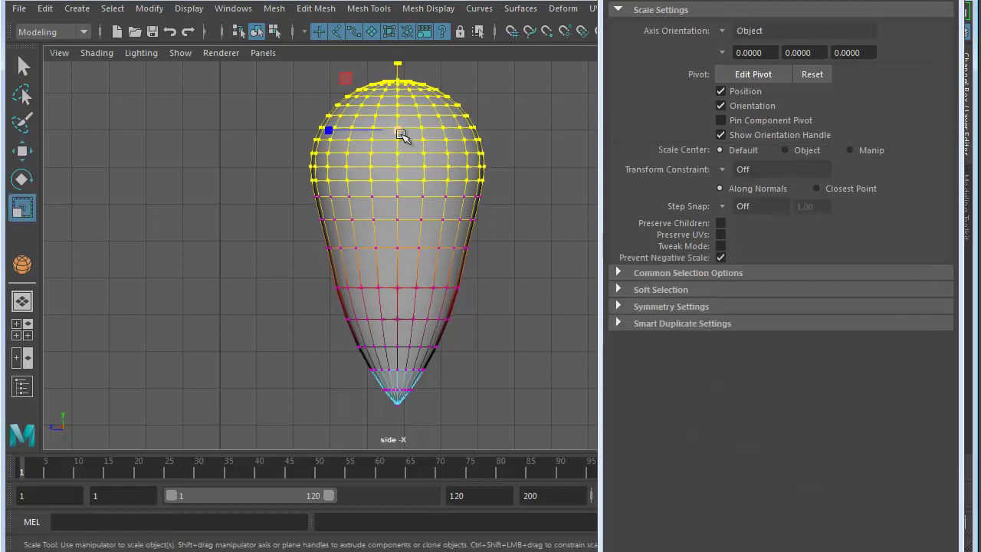
drag(403, 136, 445, 135)
alt+middle_drag(473, 151, 417, 182)
- Return to object mode, show the channel values, and frame the balloon in perspective view
key(F8)
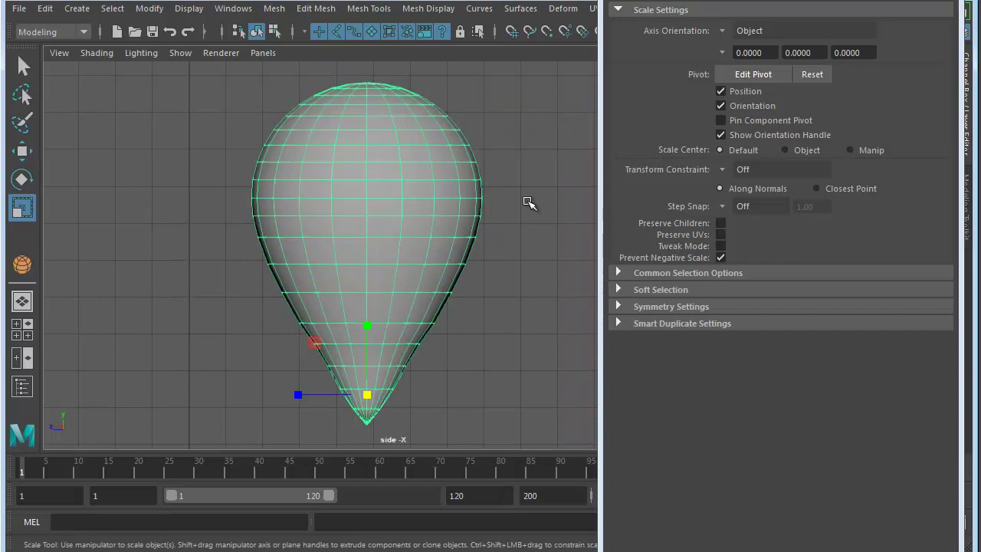
key(ctrl+shift+t)
key(space)
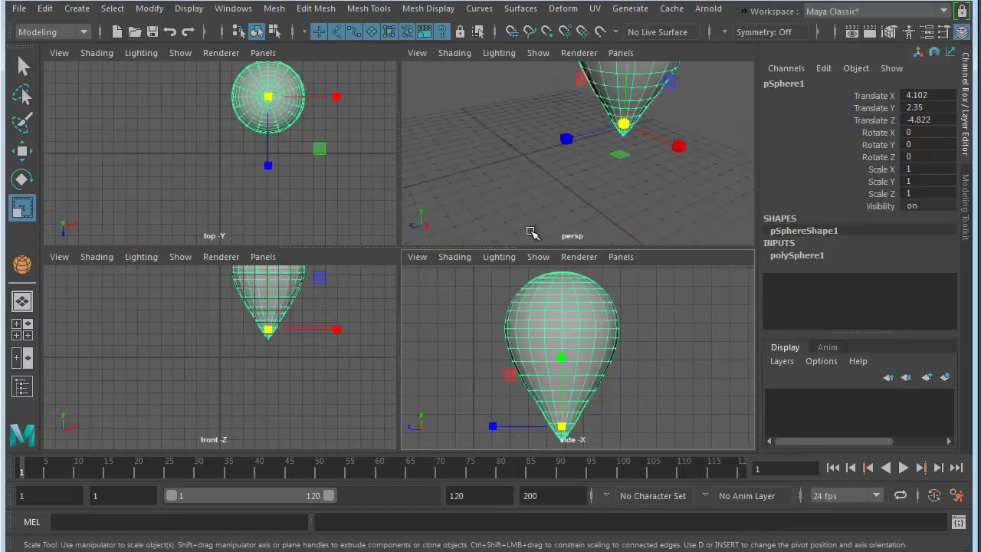
key(space)
key(f)
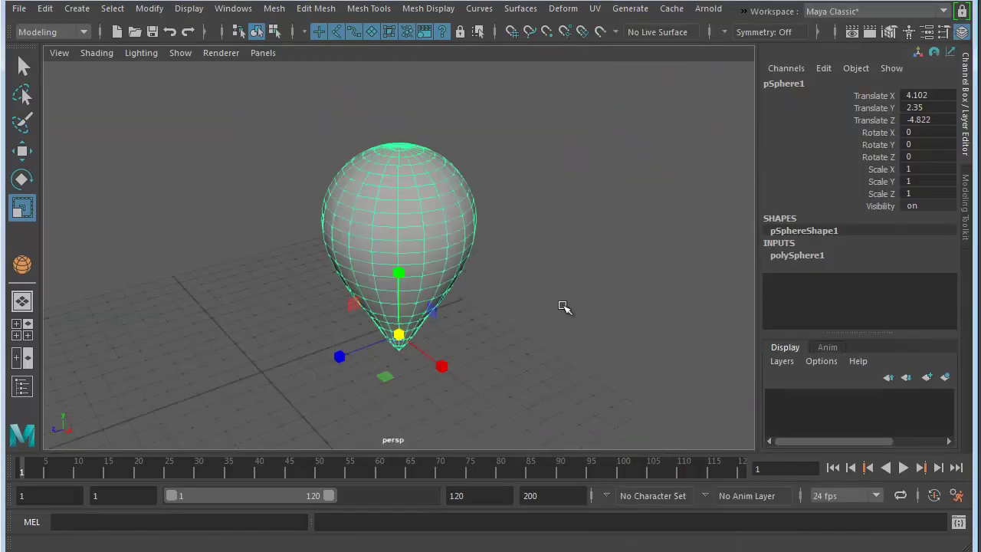
click(565, 306)
alt+drag(376, 360, 372, 335)
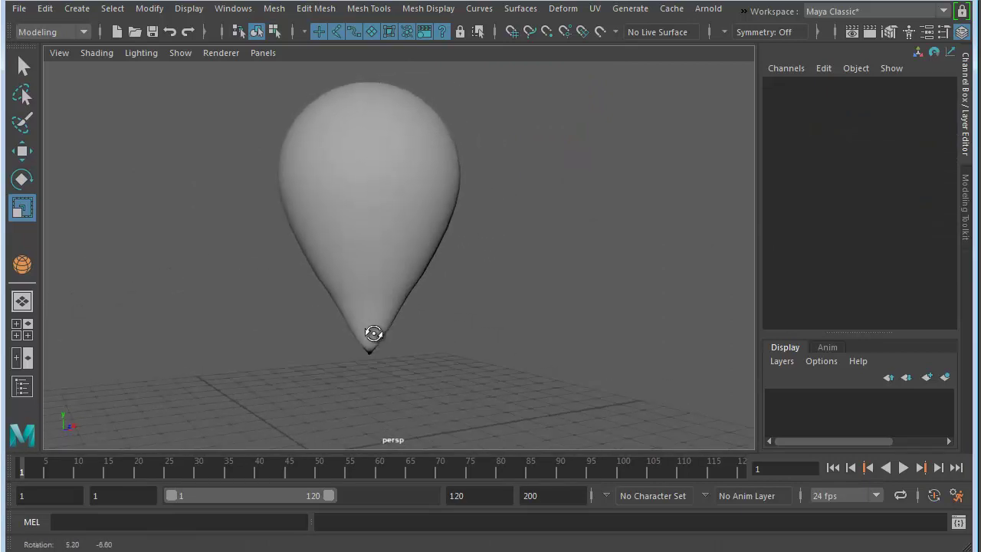
- Lower the balloon to Translate Y 0.848, then frame it in a maximized side view
click(407, 222)
key(w)
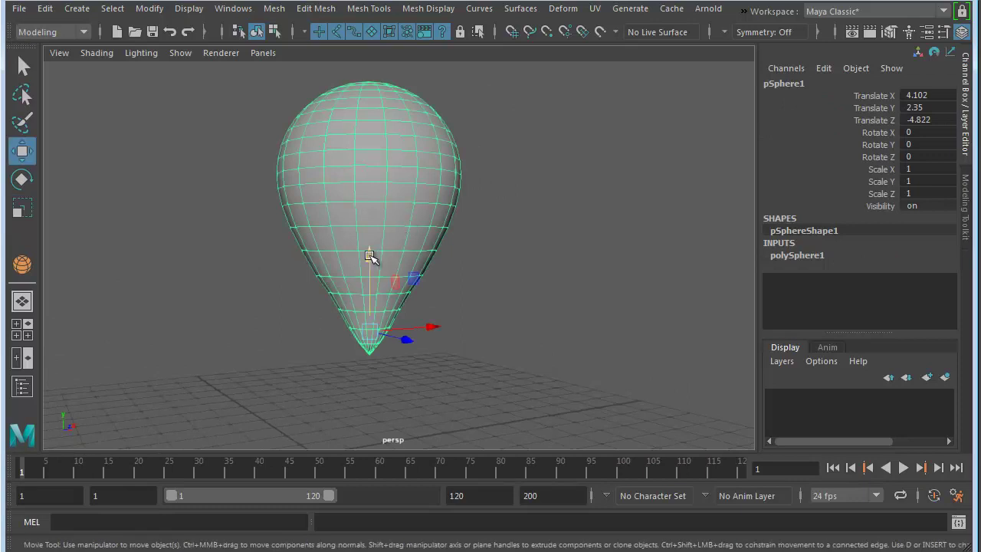
drag(372, 253, 445, 362)
key(space)
key(f)
key(space)
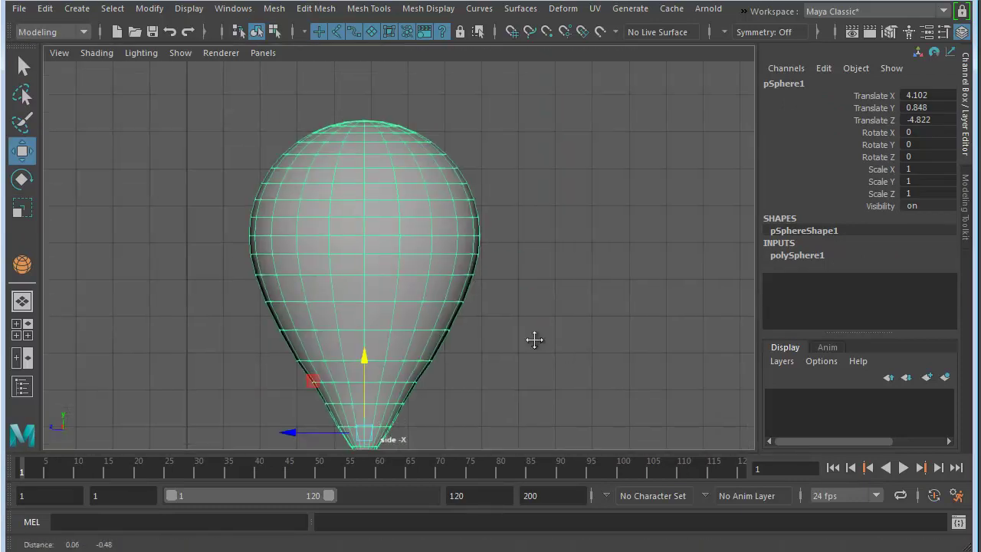
scroll(477, 276, up, 3)
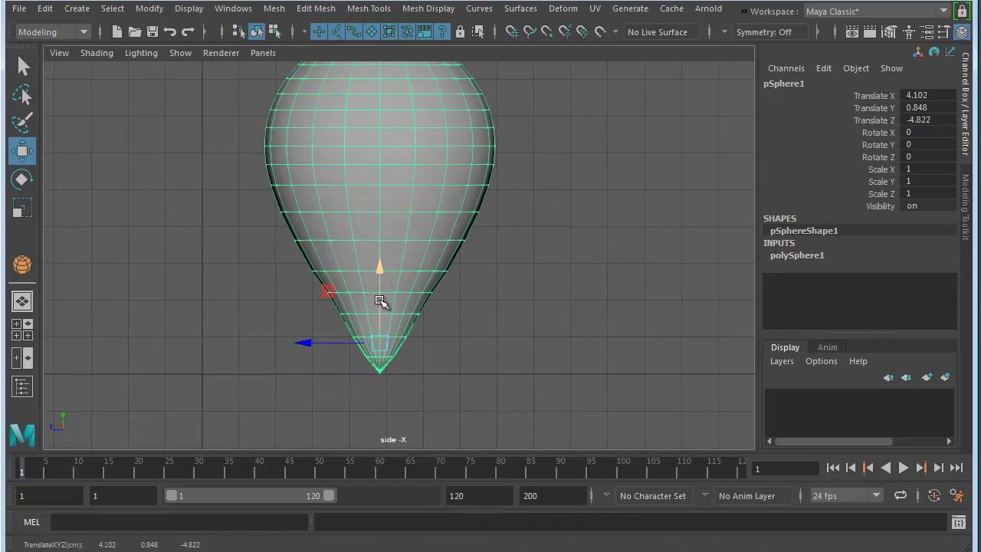
scroll(398, 299, up, 2)
scroll(413, 291, down, 2)
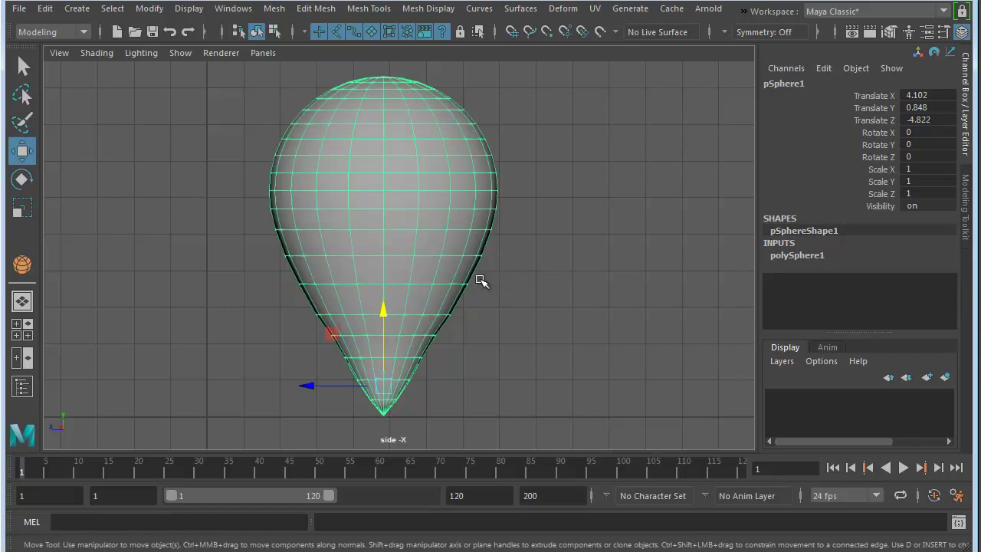
scroll(511, 295, down, 1)
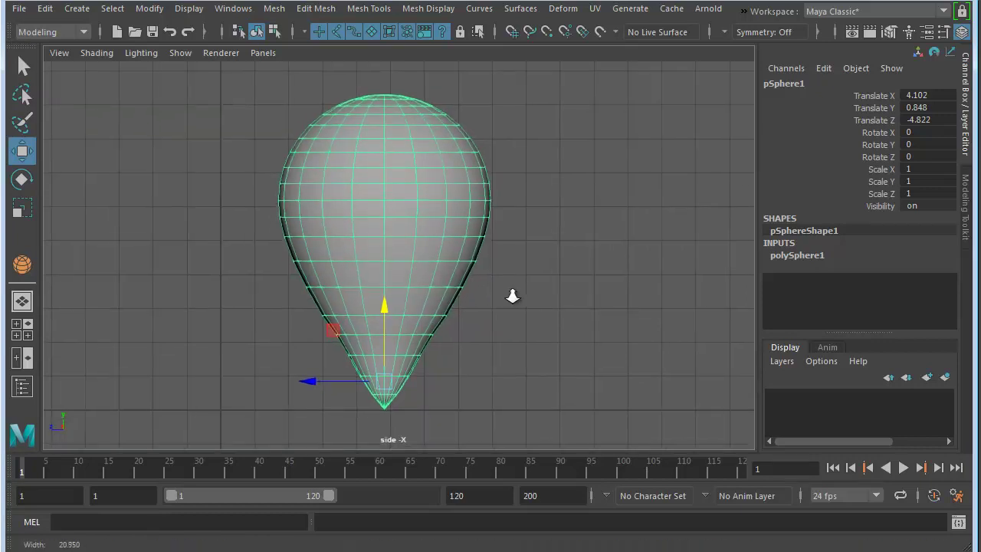
alt+middle_drag(512, 296, 494, 296)
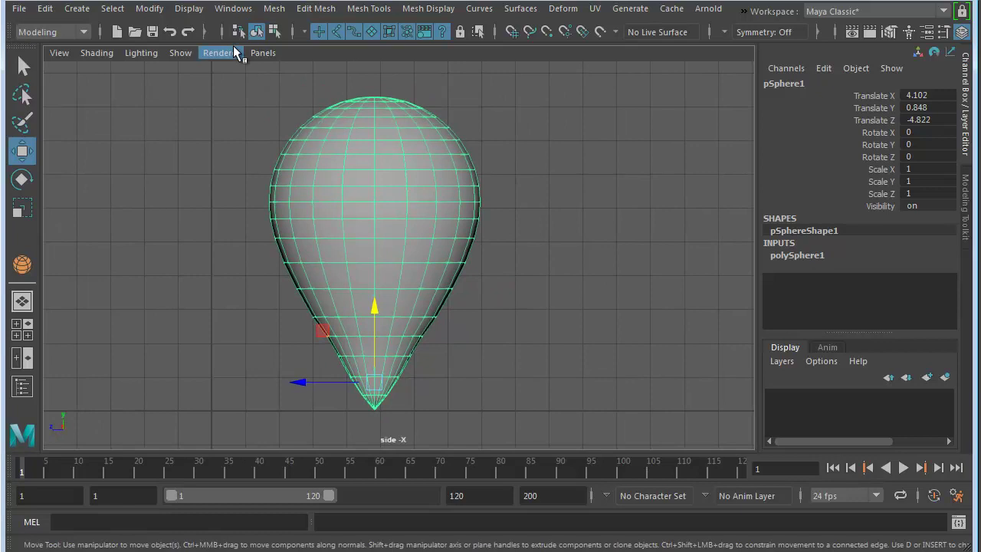
- Open the Shape Editor and leave it as a shortened floating window moved up and right
click(244, 10)
mouse_move(265, 95)
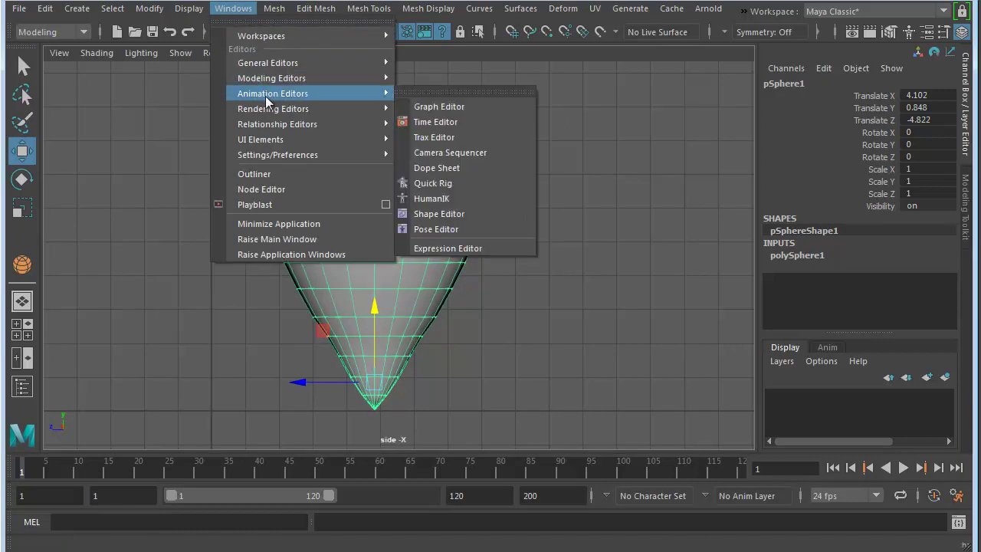
click(439, 215)
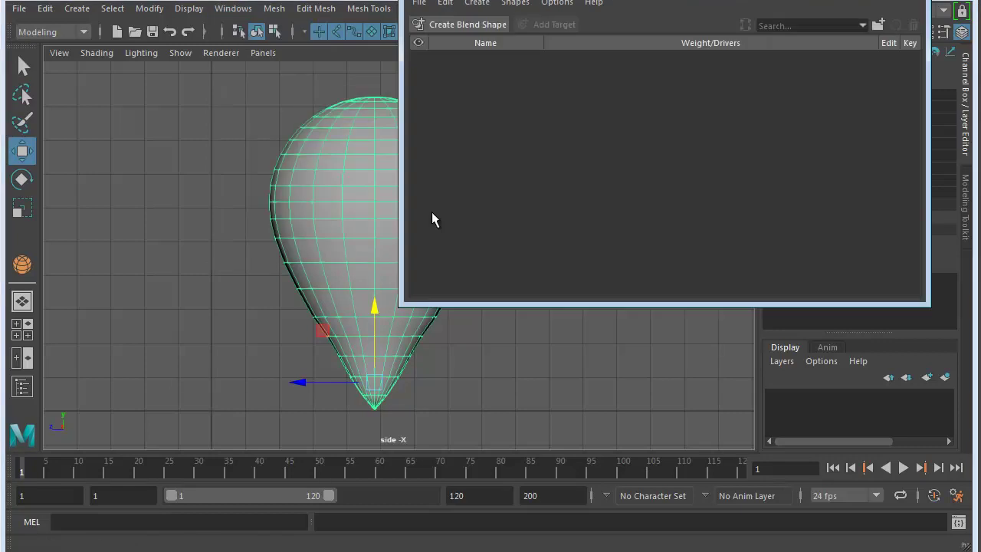
drag(605, 1, 648, 29)
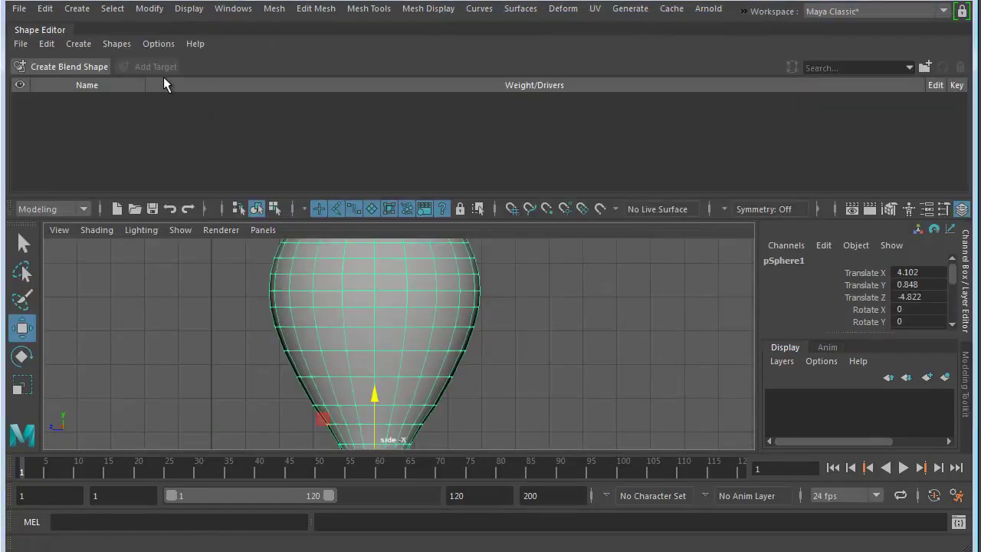
drag(46, 30, 412, 109)
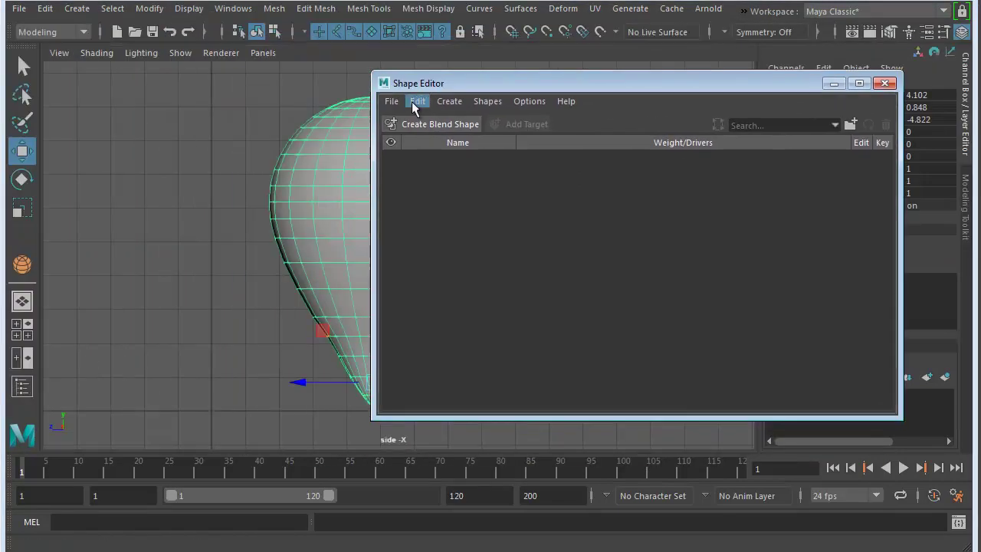
drag(640, 417, 639, 276)
drag(490, 85, 547, 62)
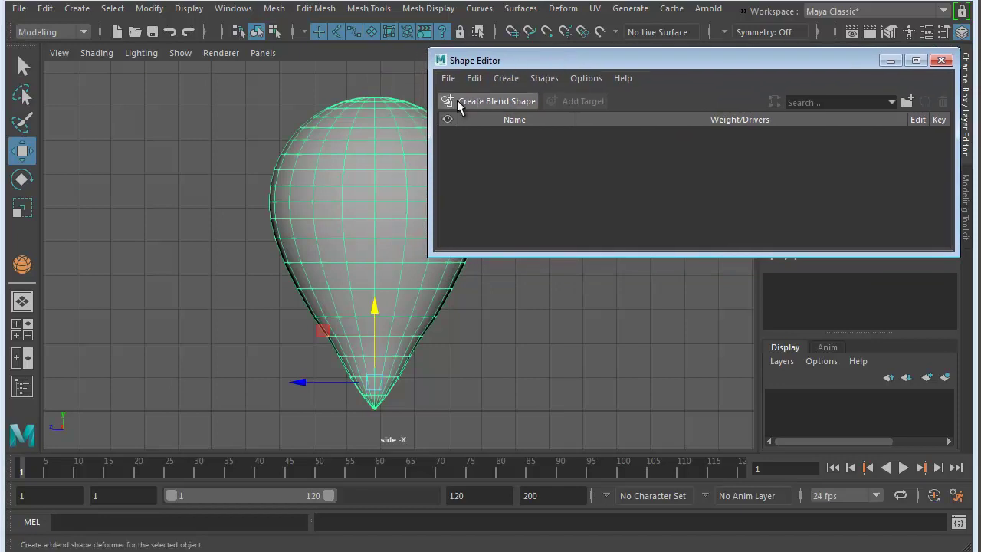
- Create blendShape1 on the teardrop and rename it to Balloon
click(495, 102)
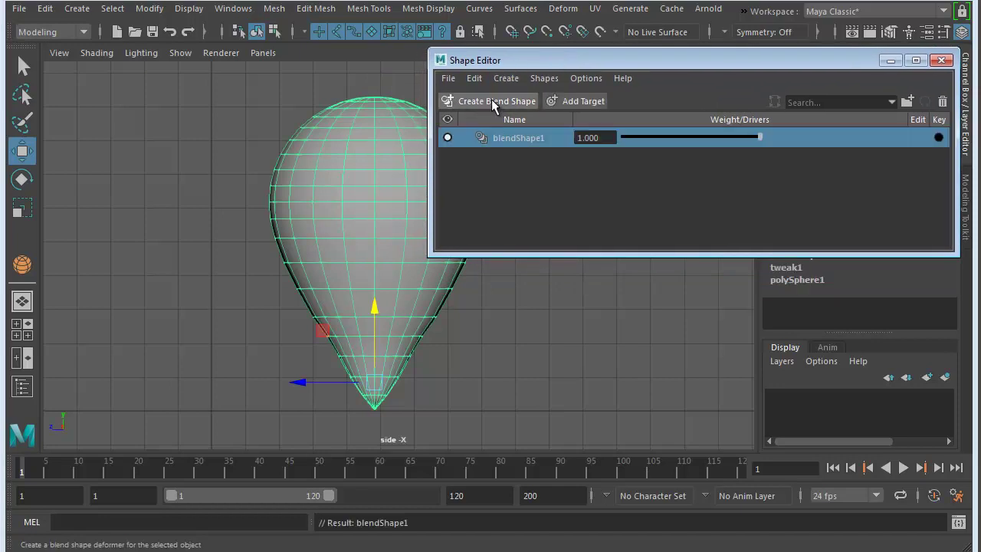
right_click(515, 138)
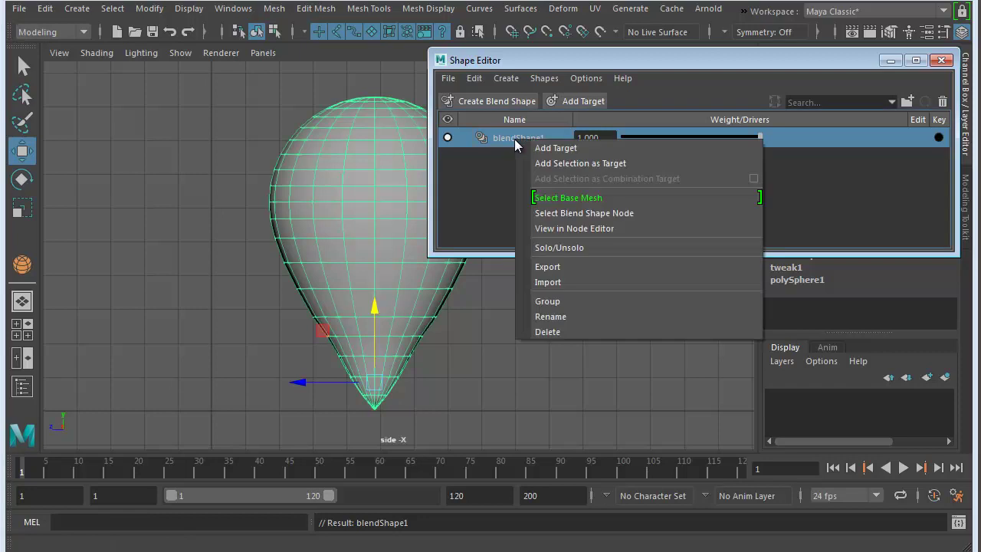
right_click(503, 145)
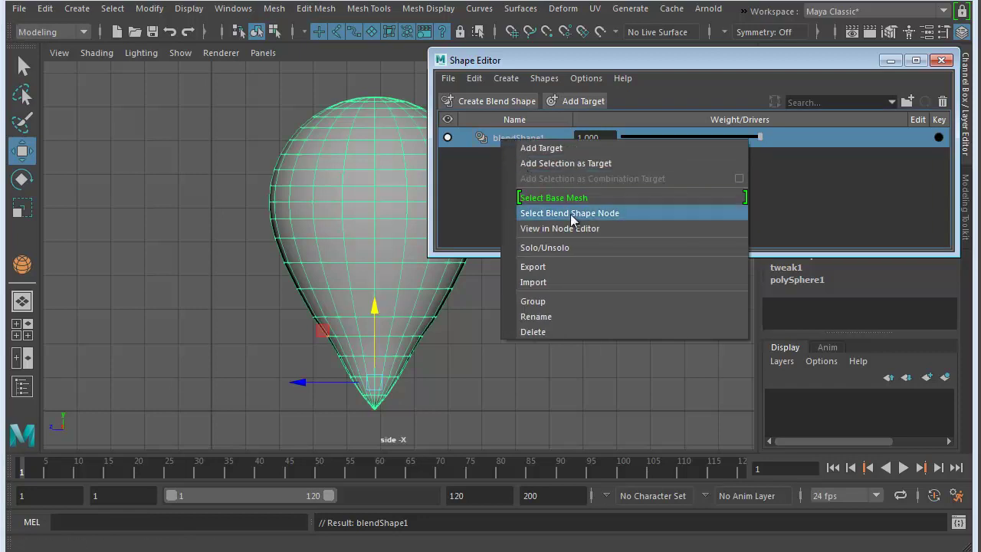
click(544, 316)
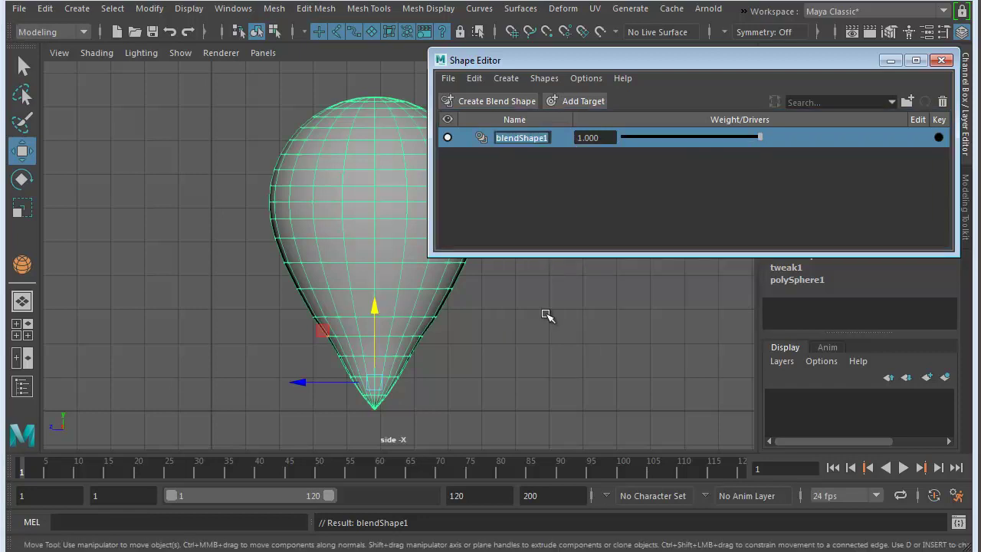
text(Ballo)
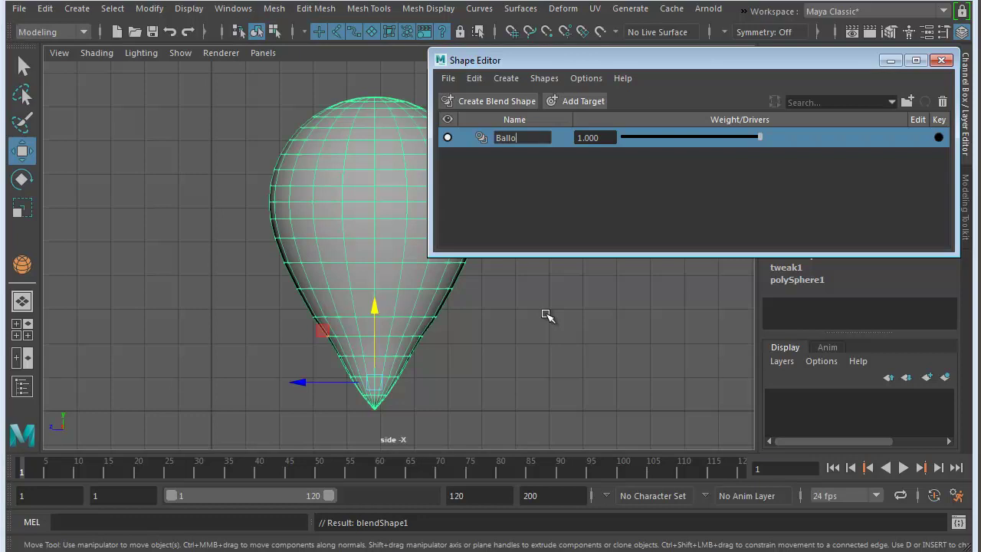
text(on)
key(Return)
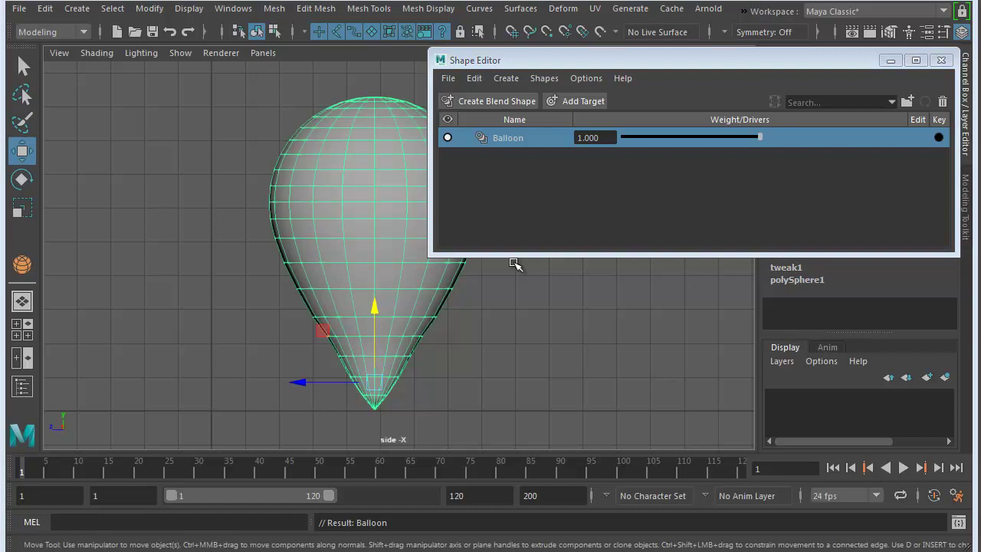
drag(388, 305, 269, 299)
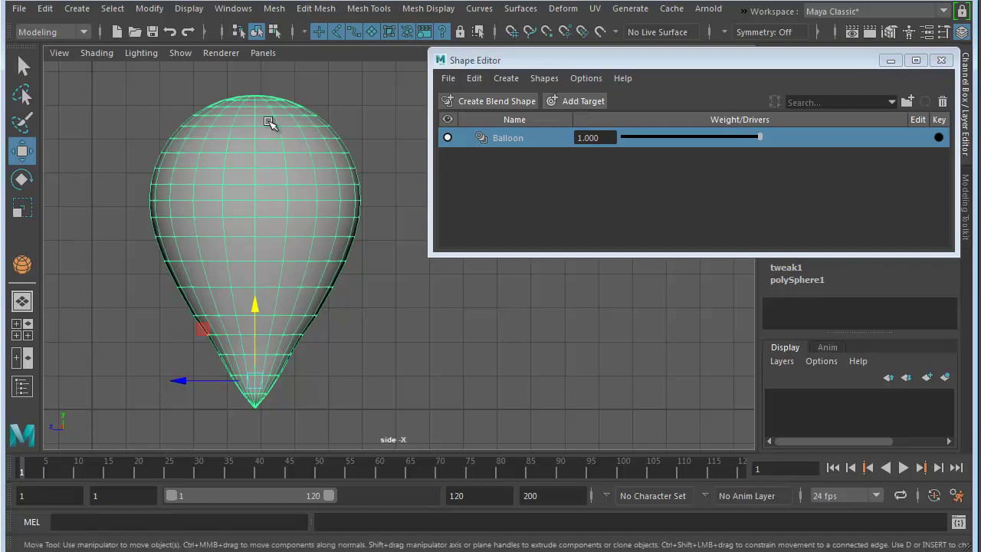
- Add a pSphere2 target to Balloon and lower the upper vertices in vertex mode
click(579, 100)
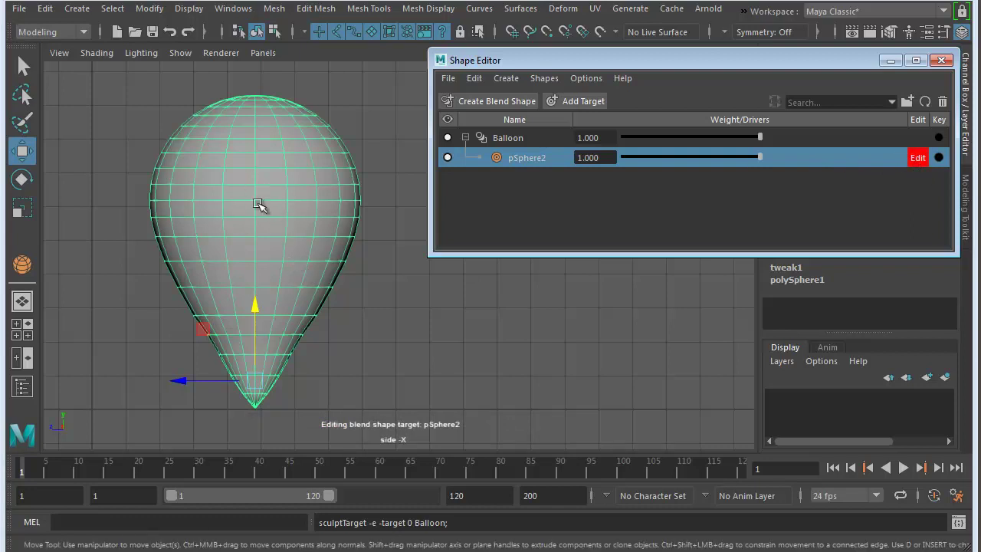
click(256, 180)
right_drag(256, 180, 182, 181)
drag(197, 116, 394, 256)
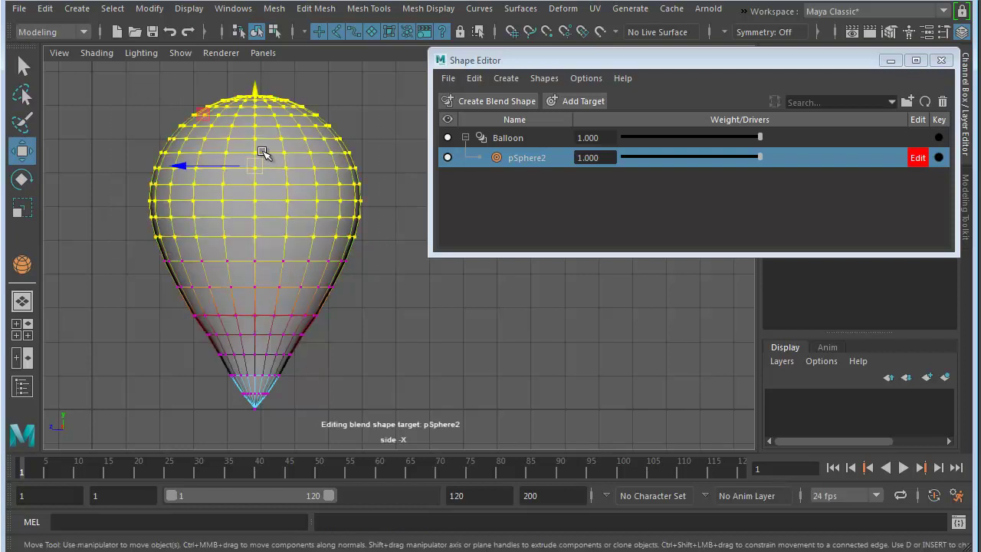
drag(255, 102, 257, 120)
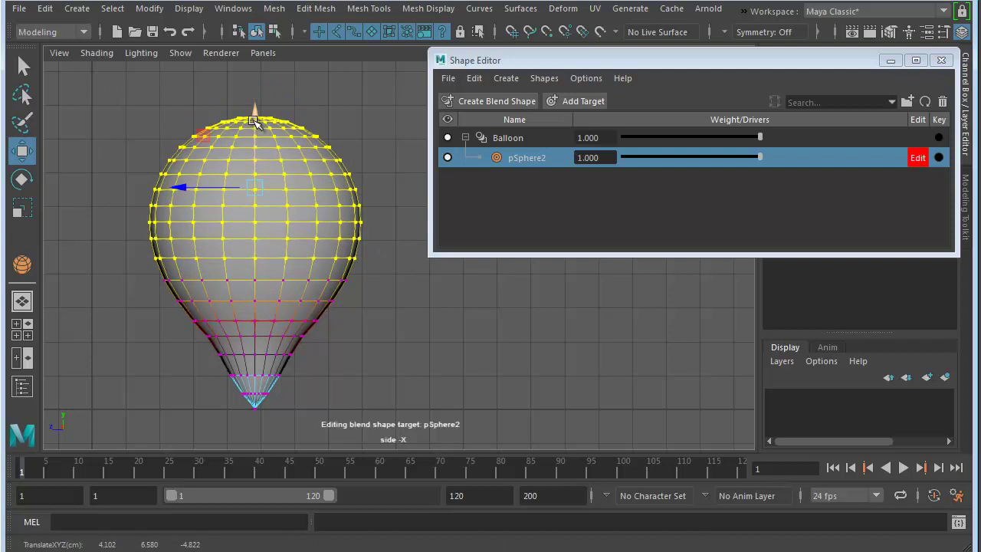
mouse_move(255, 126)
mouse_down()
mouse_move(255, 136)
mouse_move(255, 112)
mouse_move(258, 121)
mouse_up()
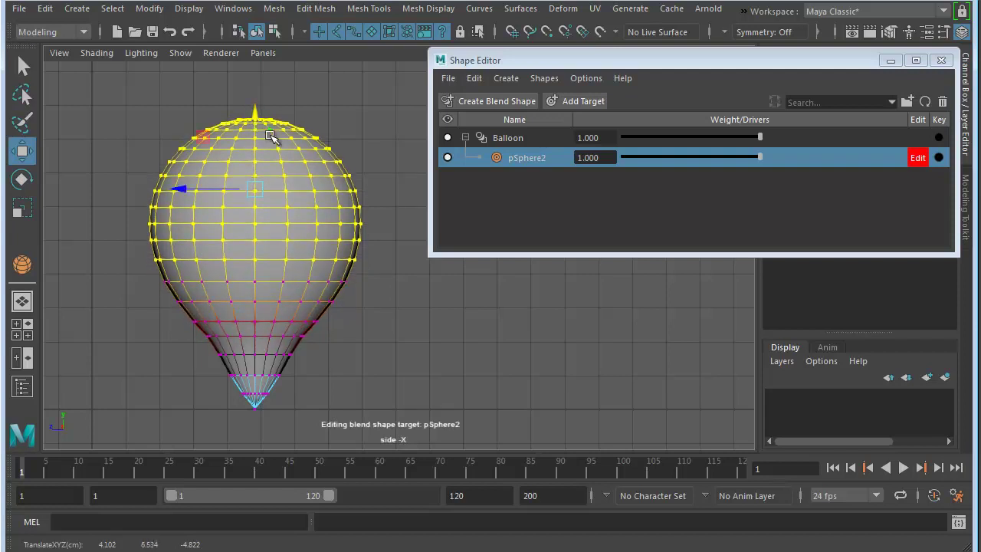
- Narrow and squash the top, lower a larger vertex selection, then return to object mode
key(r)
drag(259, 187, 228, 189)
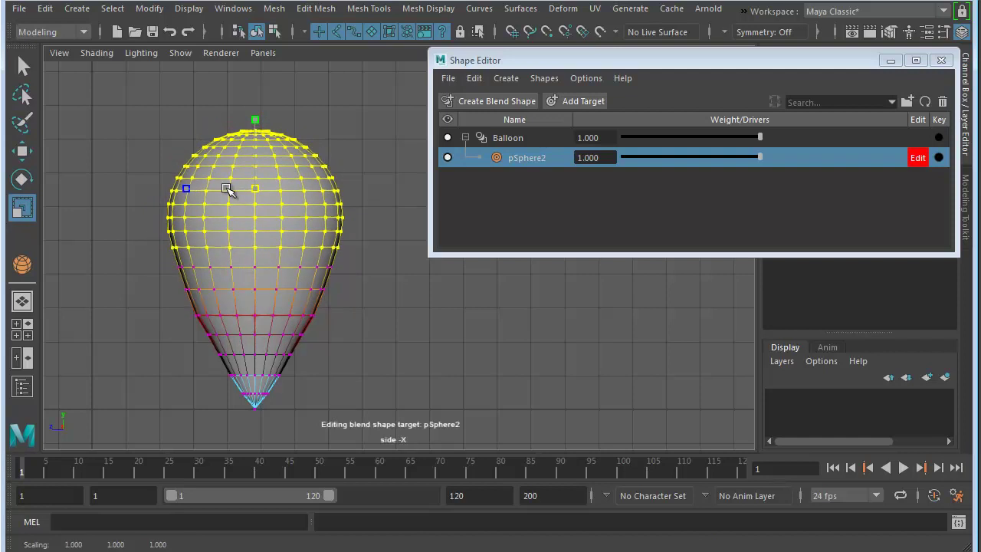
drag(261, 120, 258, 160)
key(w)
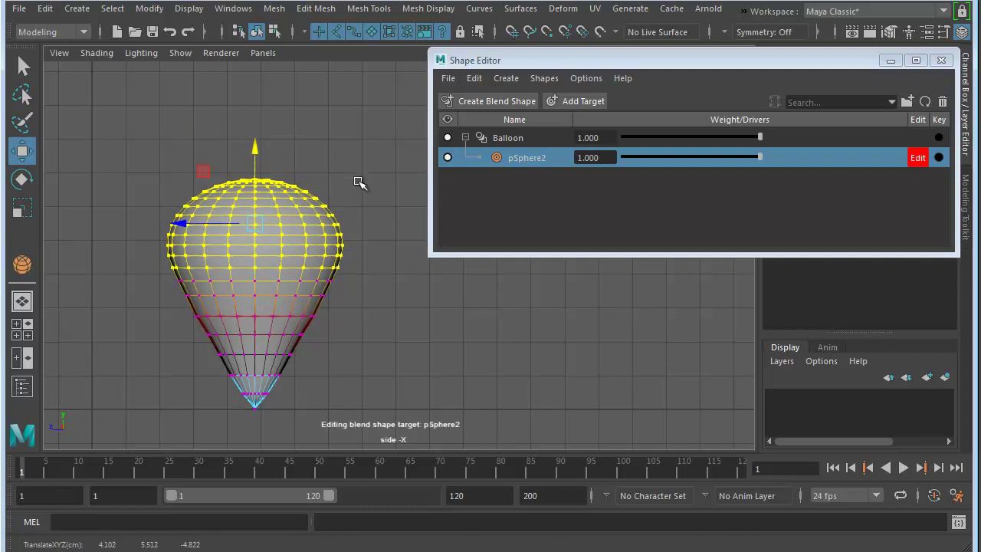
drag(362, 148, 130, 334)
drag(260, 180, 260, 210)
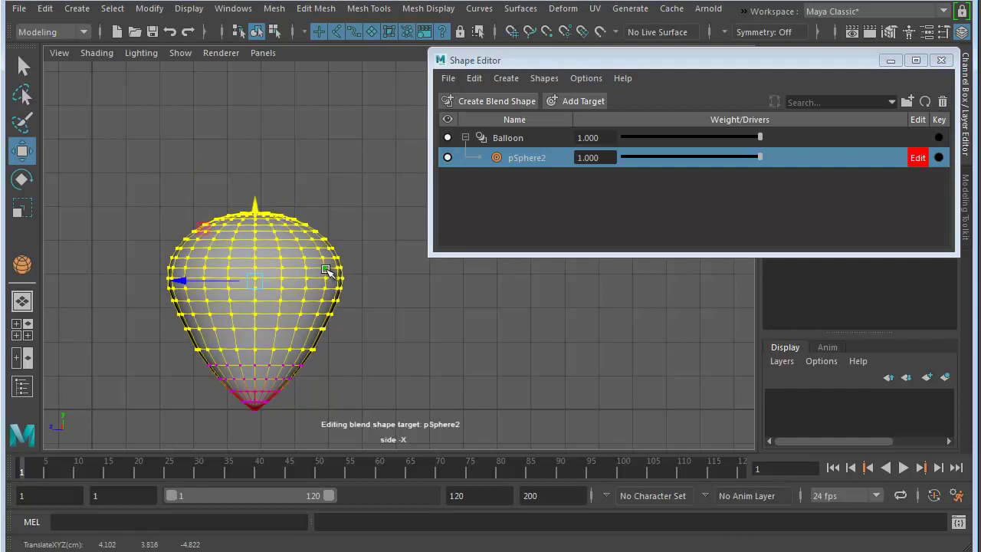
right_drag(325, 269, 328, 258)
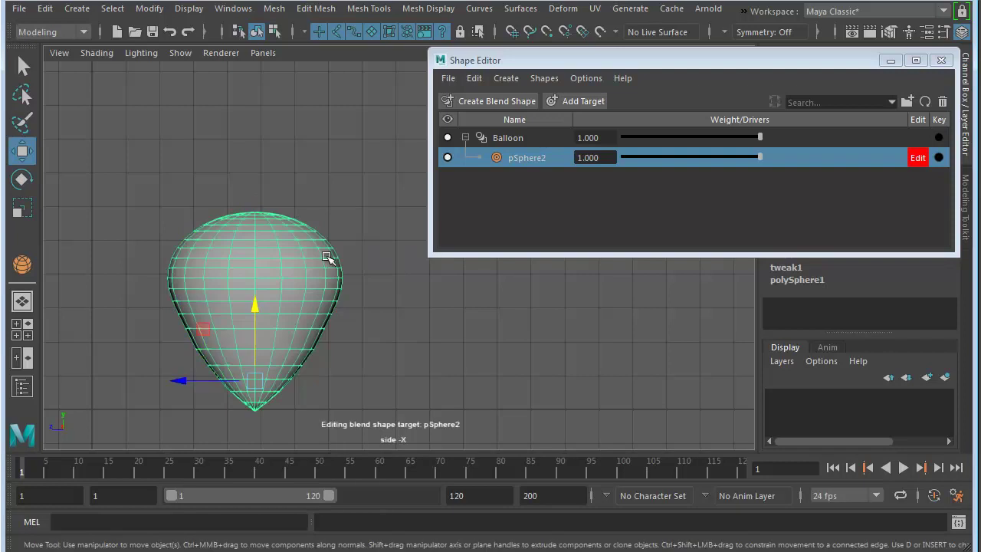
- Rename the pSphere2 target to BlowUpMid, turn off its sculpt editing, and test its weight
right_click(530, 162)
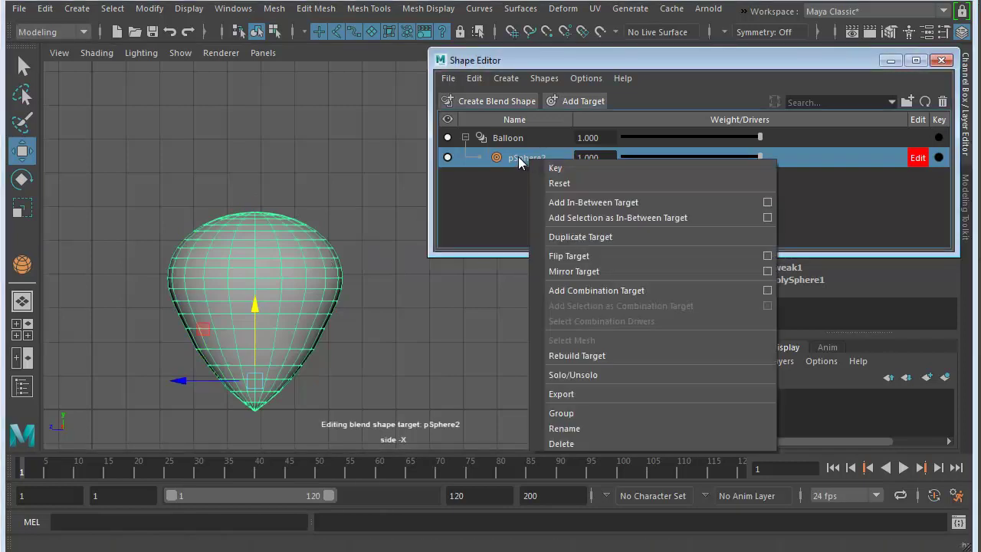
click(578, 427)
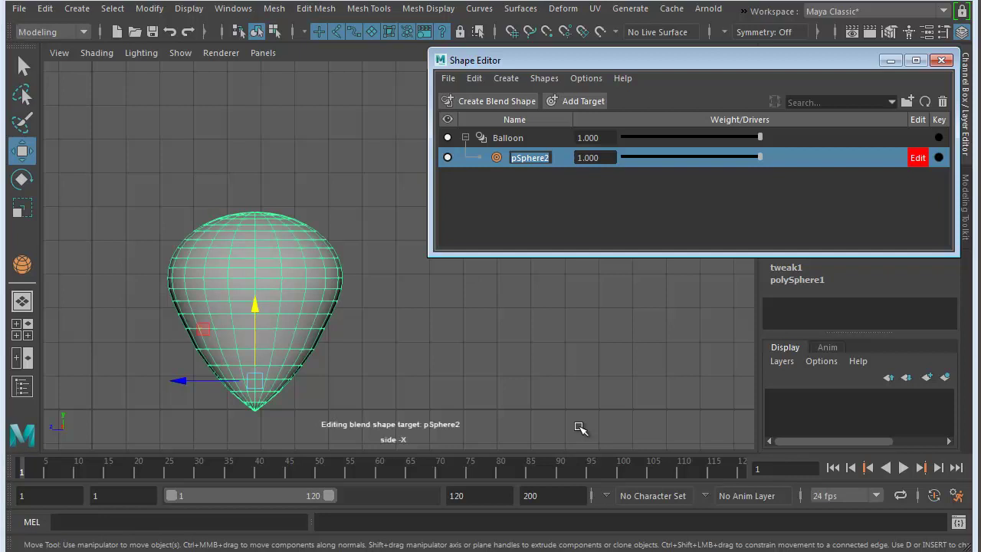
text(BlowUpM)
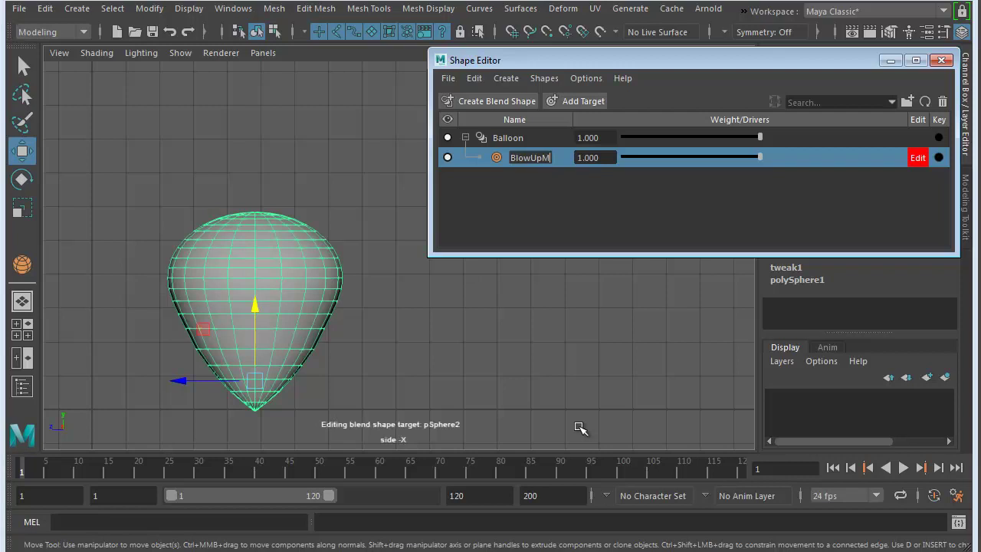
key(Return)
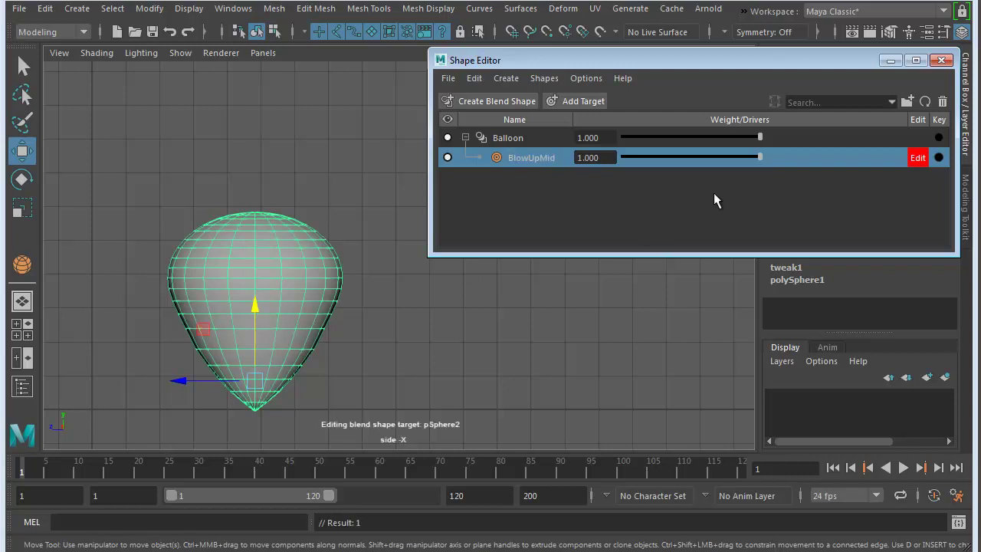
click(914, 163)
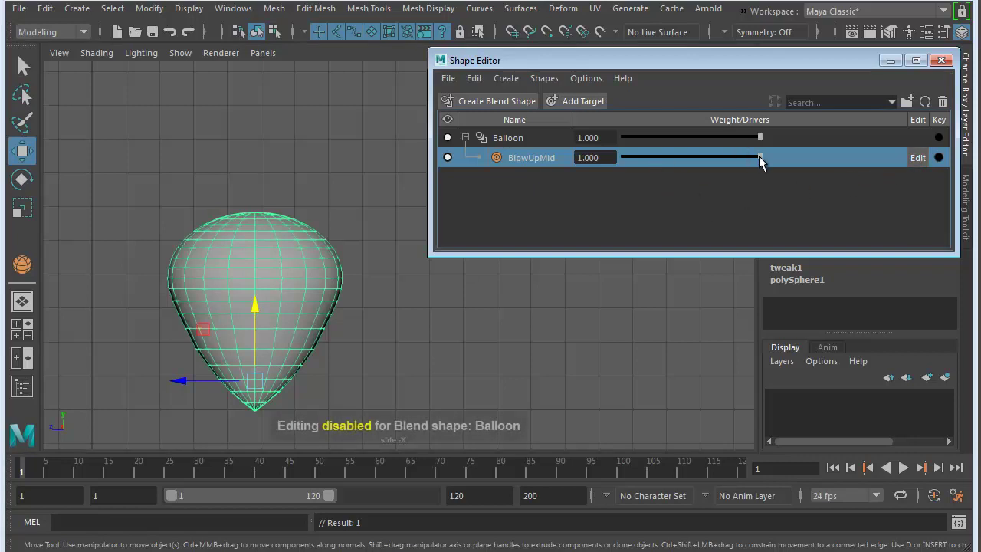
drag(758, 157, 786, 161)
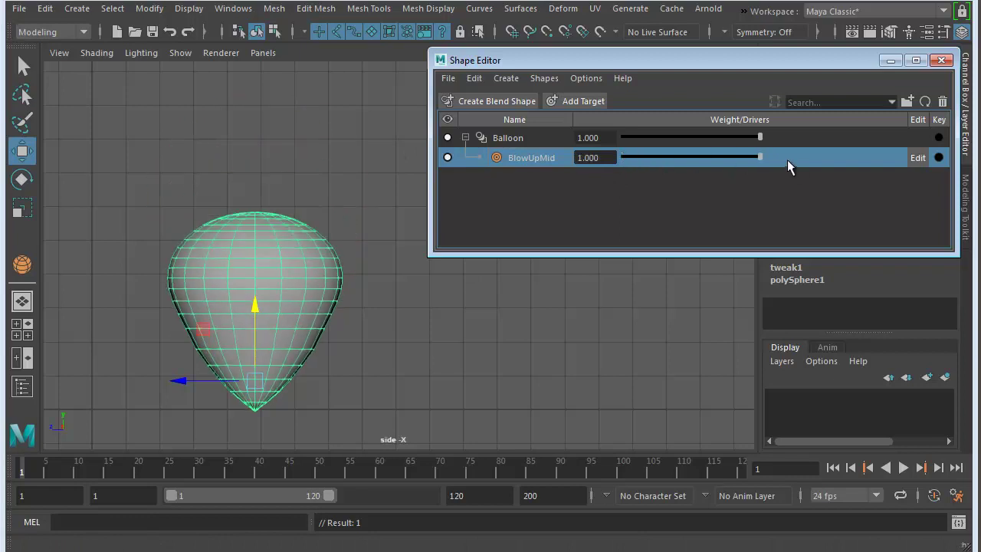
- Add a second pSphere2 target to Balloon and lower its top vertices in vertex mode
click(580, 100)
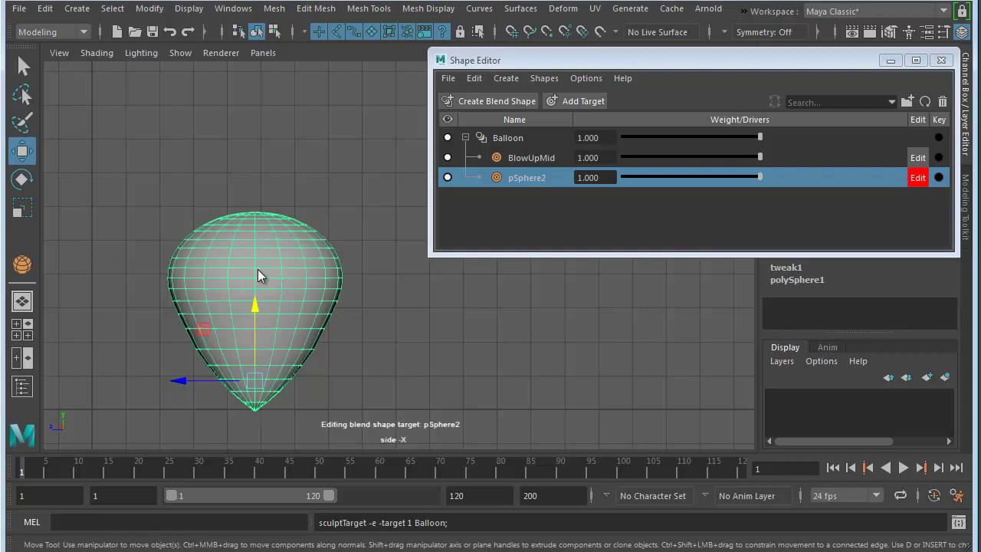
right_drag(257, 269, 191, 262)
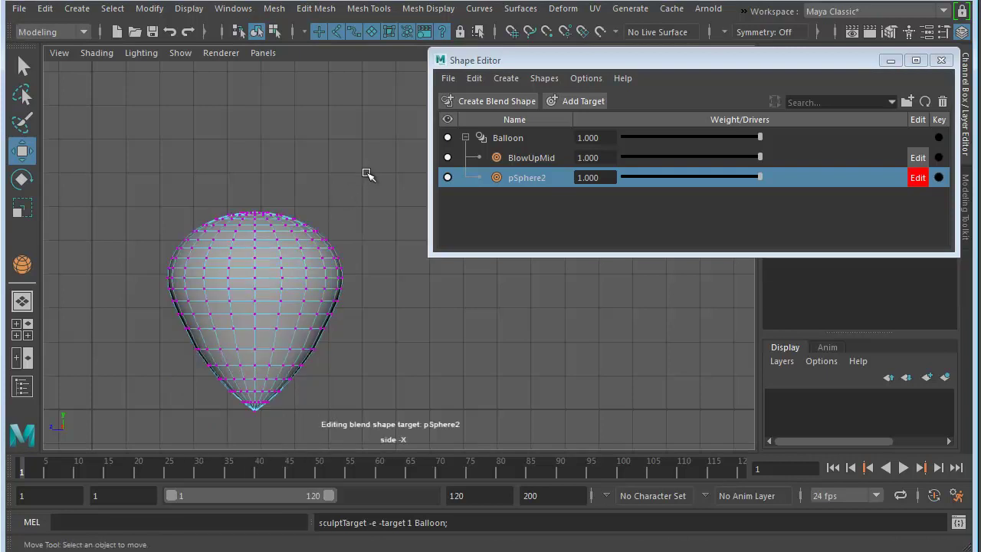
drag(369, 169, 126, 265)
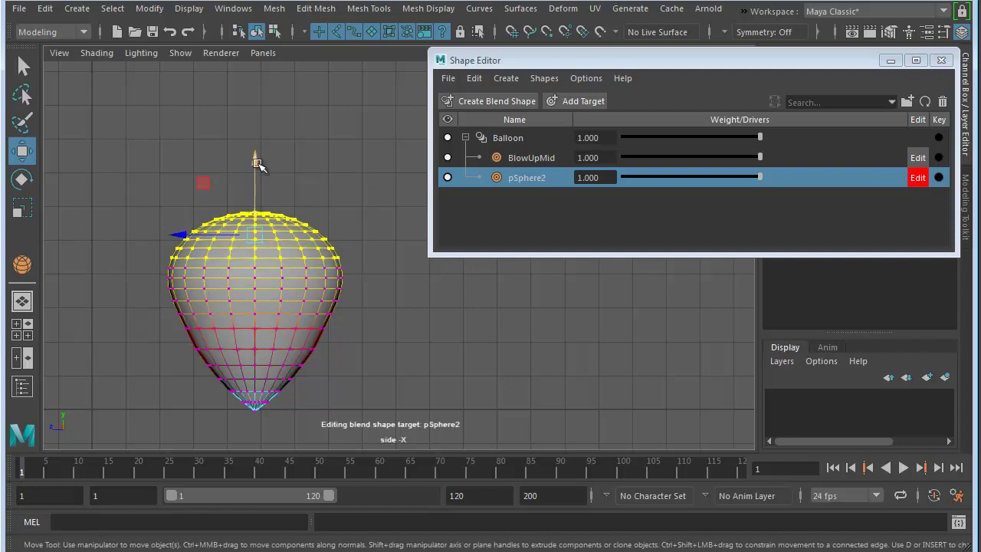
drag(258, 164, 258, 195)
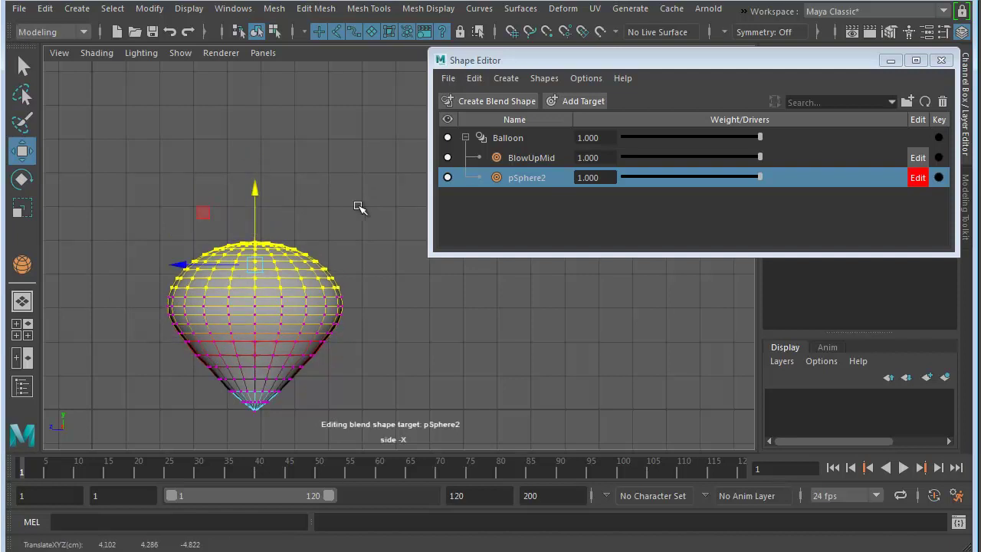
- Repeatedly reselect most vertices and push them down into a squatter, rounder balloon
drag(359, 207, 152, 374)
mouse_move(255, 230)
mouse_down()
mouse_move(253, 242)
mouse_move(254, 218)
mouse_up()
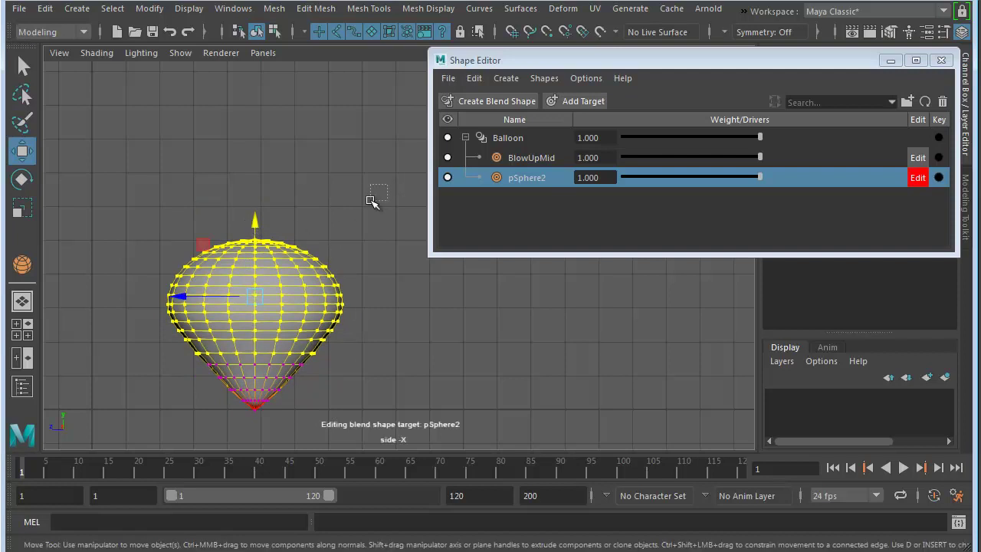
drag(370, 201, 144, 376)
click(255, 224)
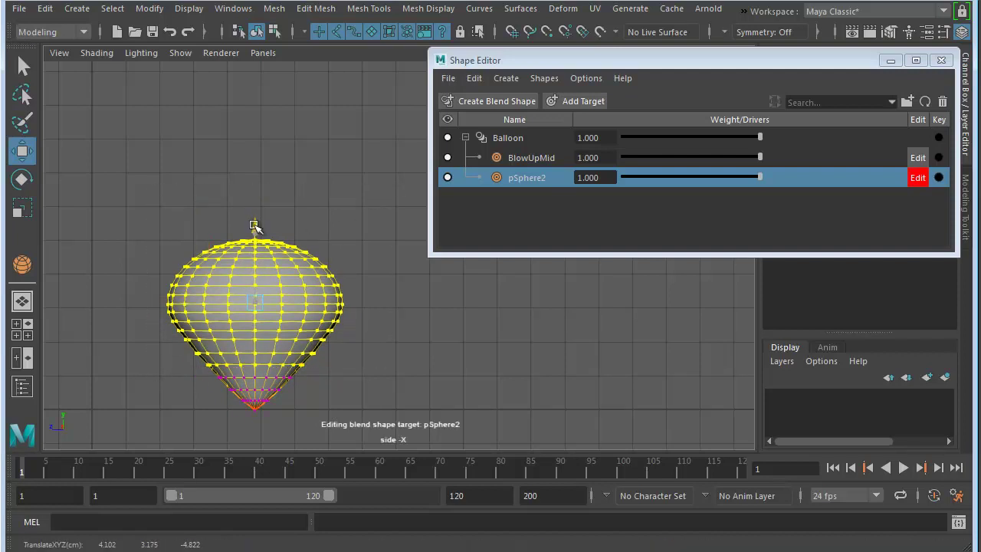
drag(254, 225, 253, 219)
drag(366, 203, 135, 337)
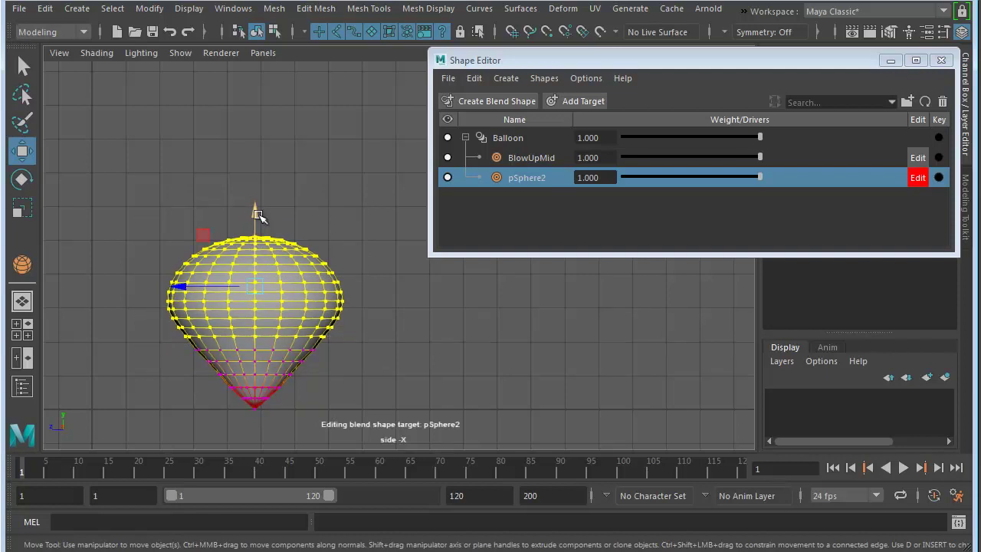
drag(258, 216, 256, 237)
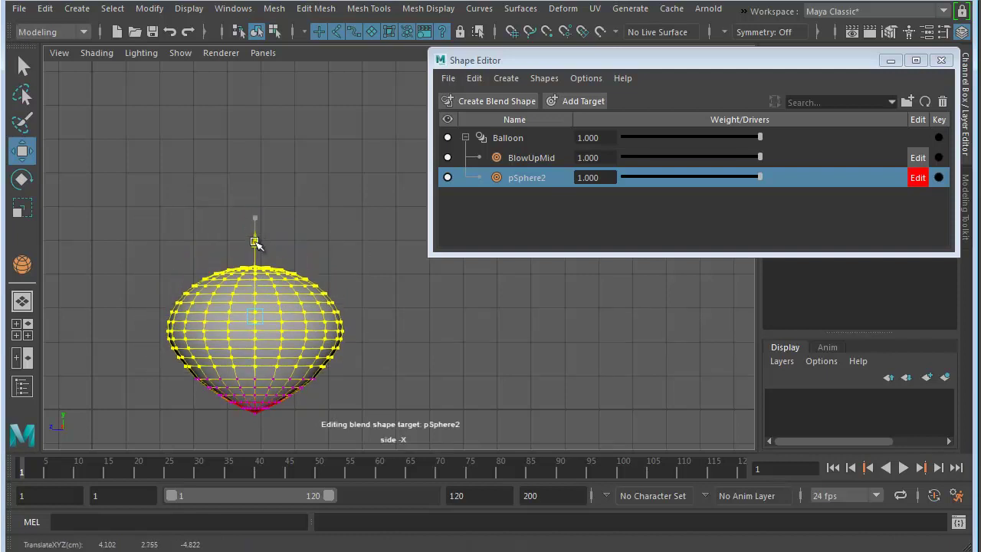
- Turn on soft selection in the Move tool settings and reduce its falloff radius
double_click(22, 153)
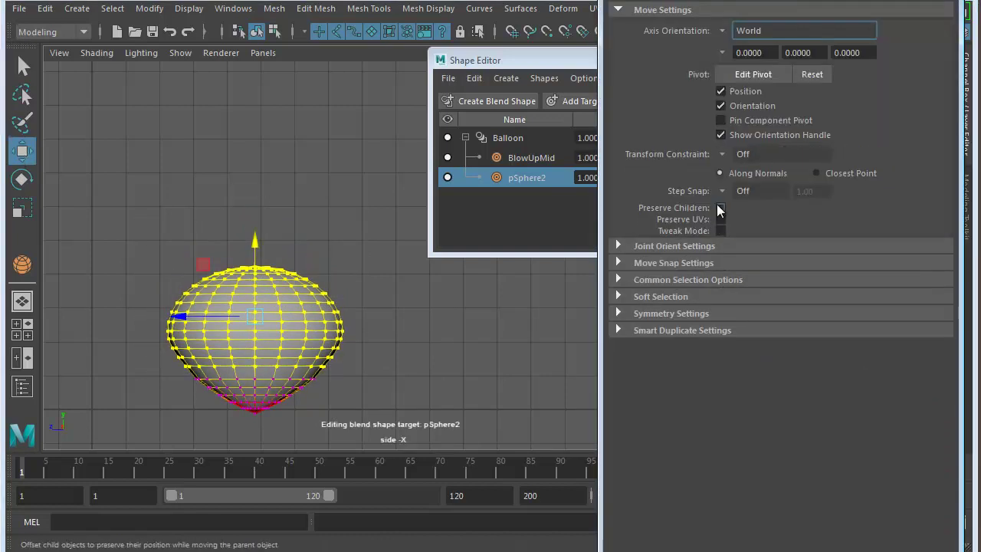
click(666, 296)
drag(773, 348, 771, 349)
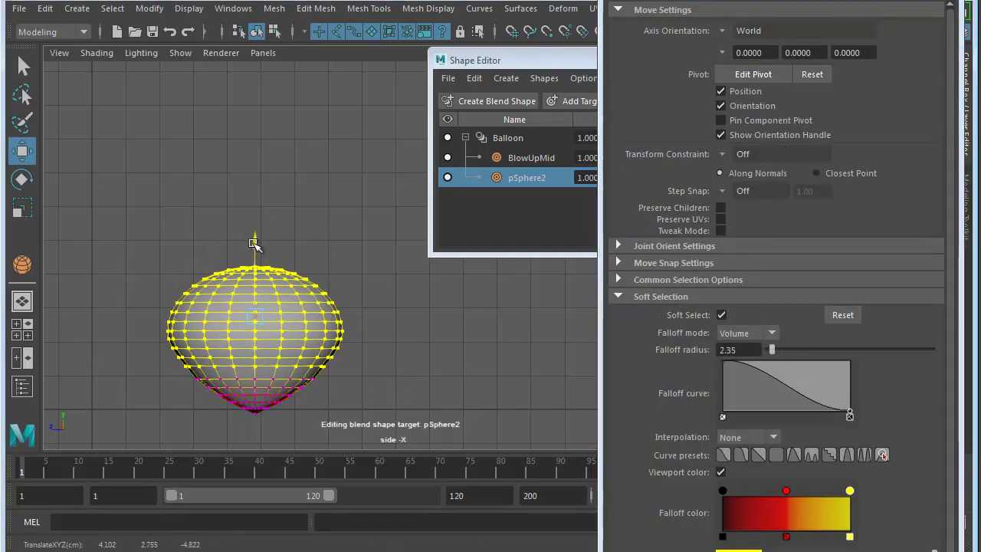
- Repeatedly select the balloon's top vertices and push them down to flatten the top
drag(256, 244, 256, 272)
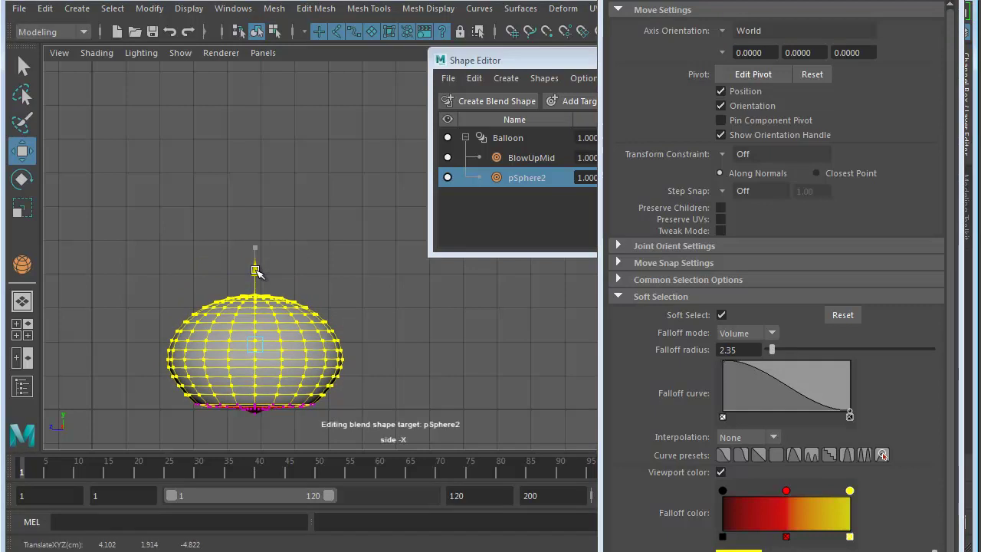
drag(395, 242, 145, 378)
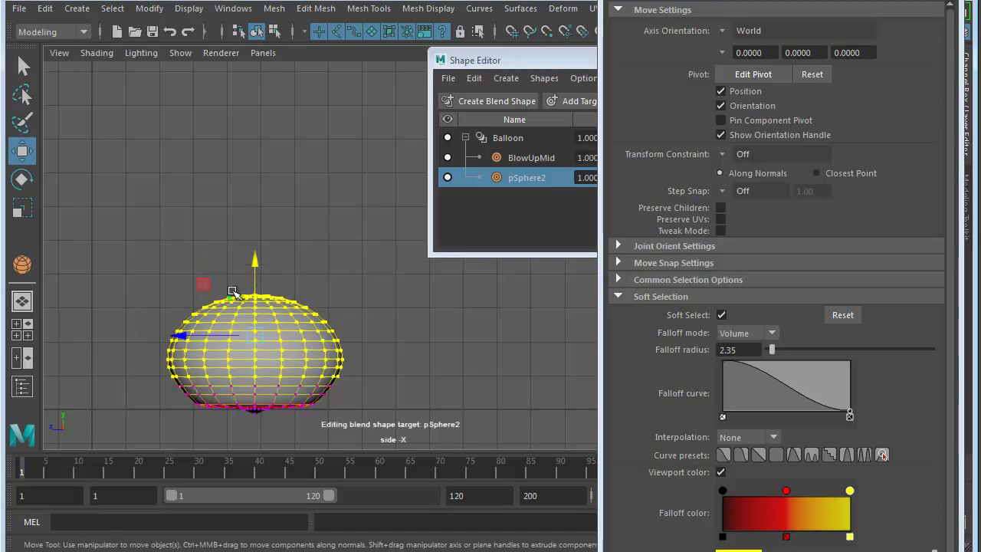
drag(252, 263, 258, 274)
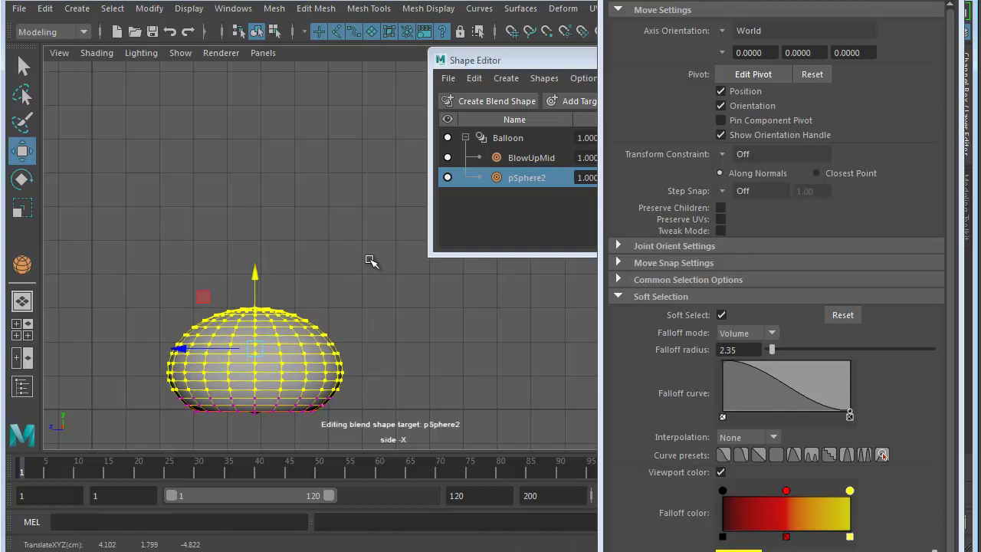
drag(370, 259, 132, 370)
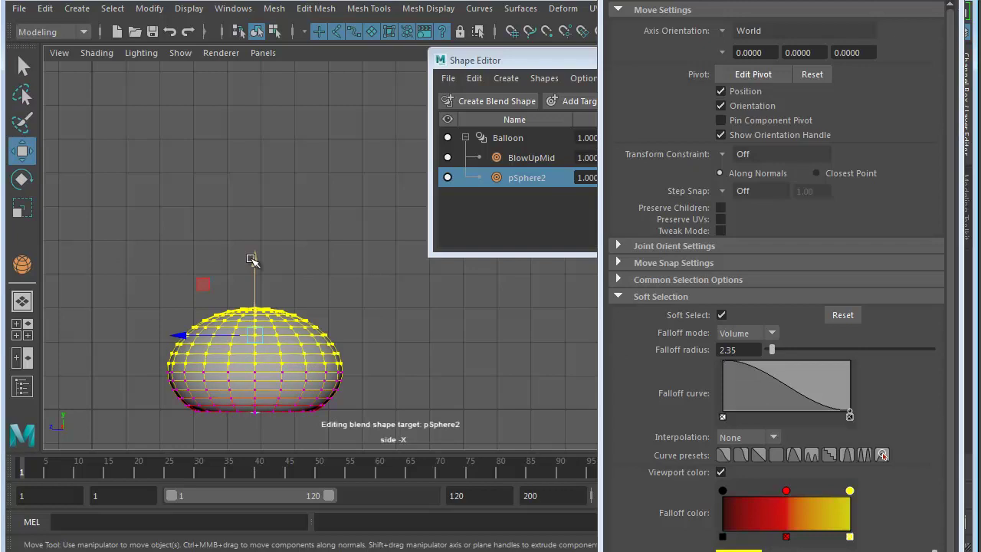
drag(255, 262, 259, 272)
drag(390, 276, 157, 354)
drag(257, 262, 256, 280)
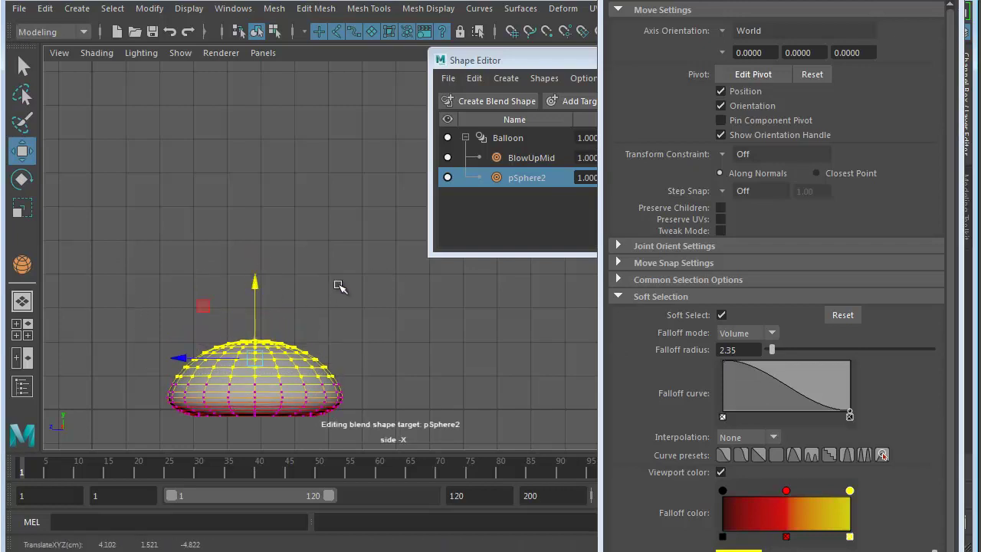
drag(362, 283, 163, 363)
drag(256, 274, 256, 284)
drag(375, 298, 223, 353)
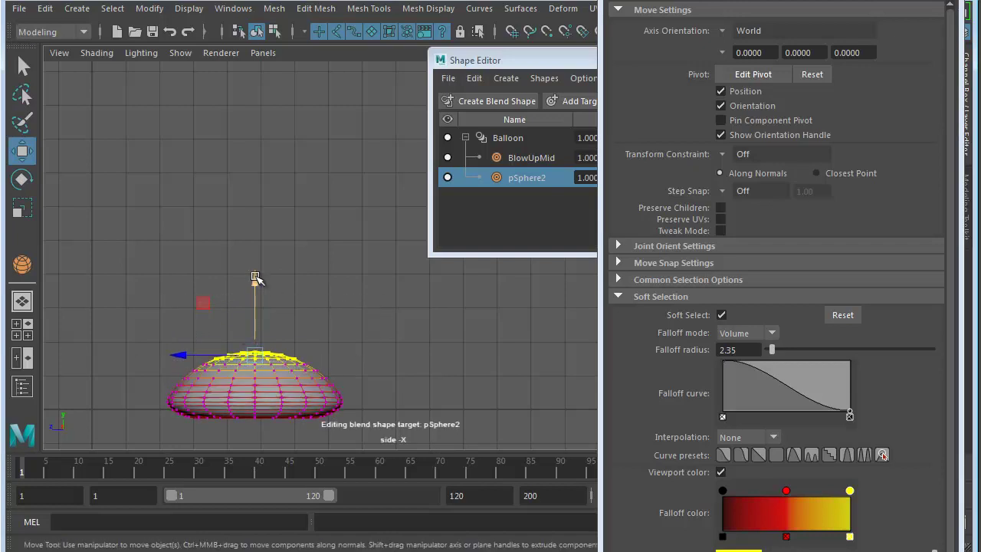
drag(256, 285, 257, 305)
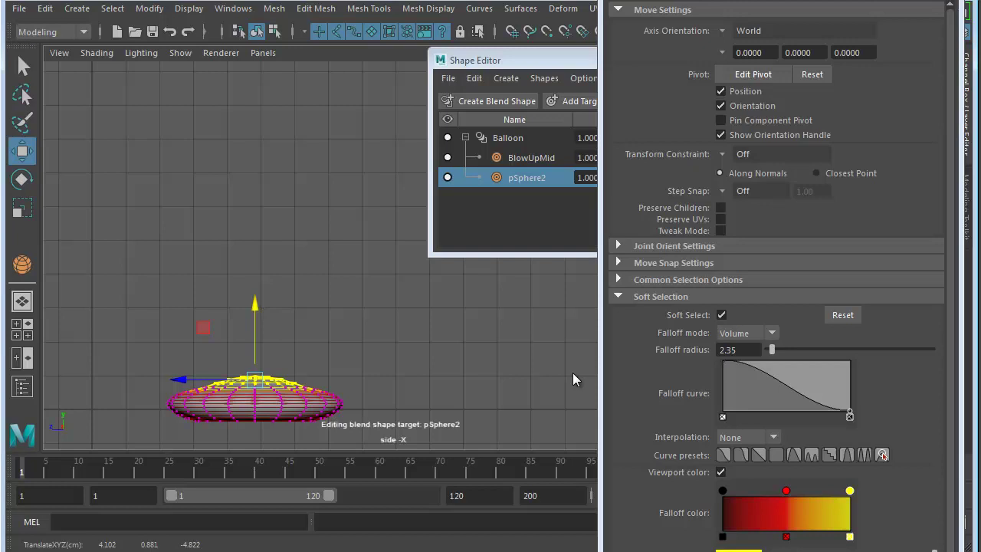
- With falloff radius 1.41, squash the whole balloon into a thin, wide disc
drag(774, 348, 770, 347)
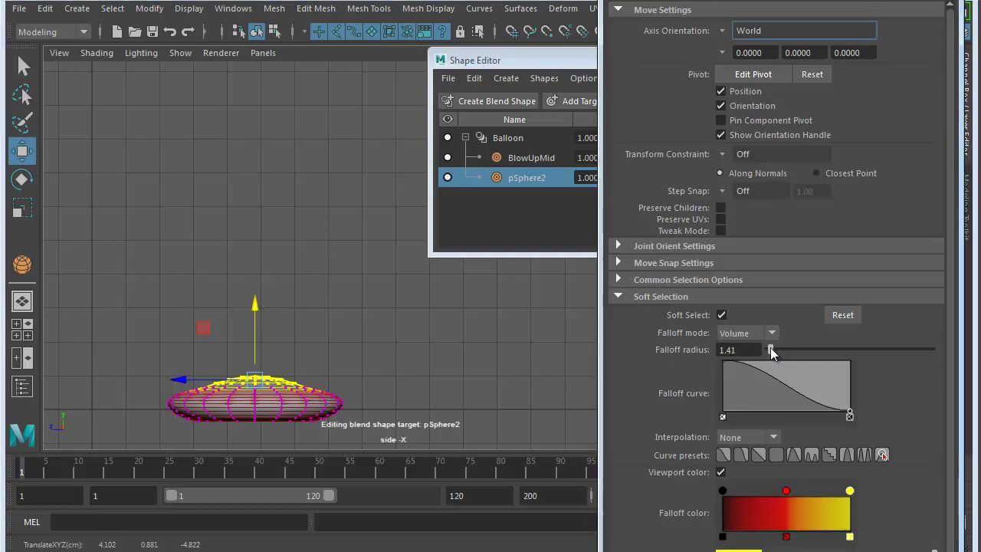
drag(384, 341, 140, 407)
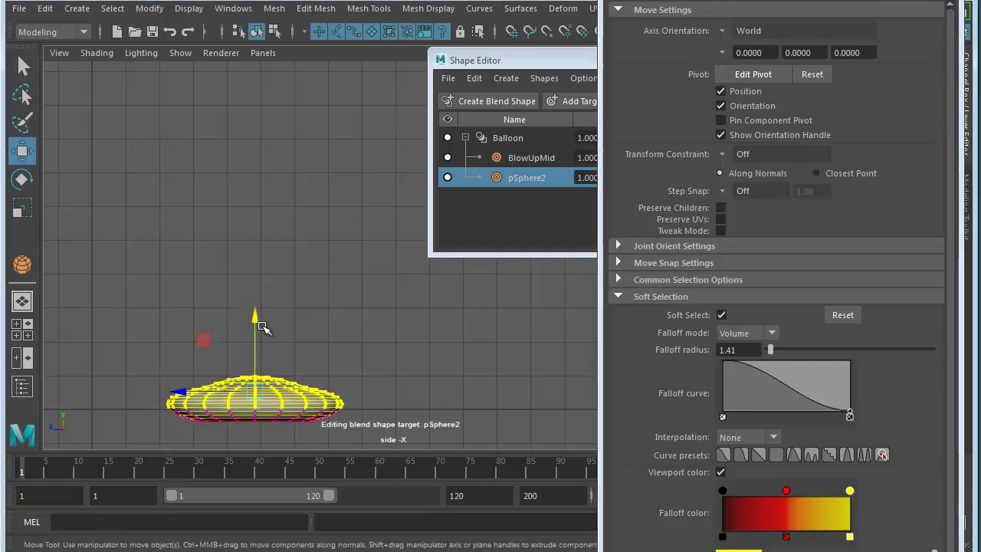
drag(258, 319, 256, 330)
alt+middle_drag(282, 413, 240, 360)
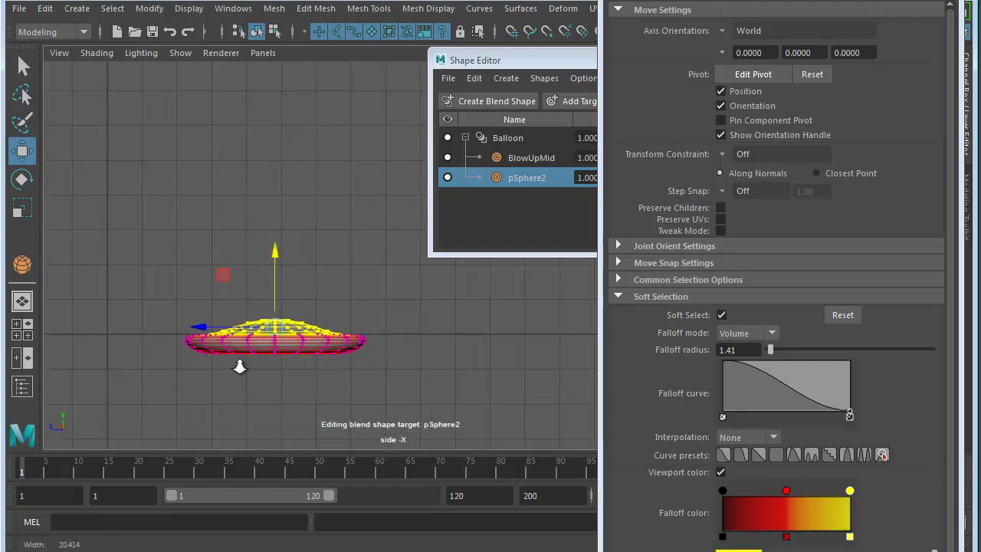
alt+right_drag(240, 361, 385, 344)
drag(351, 280, 226, 325)
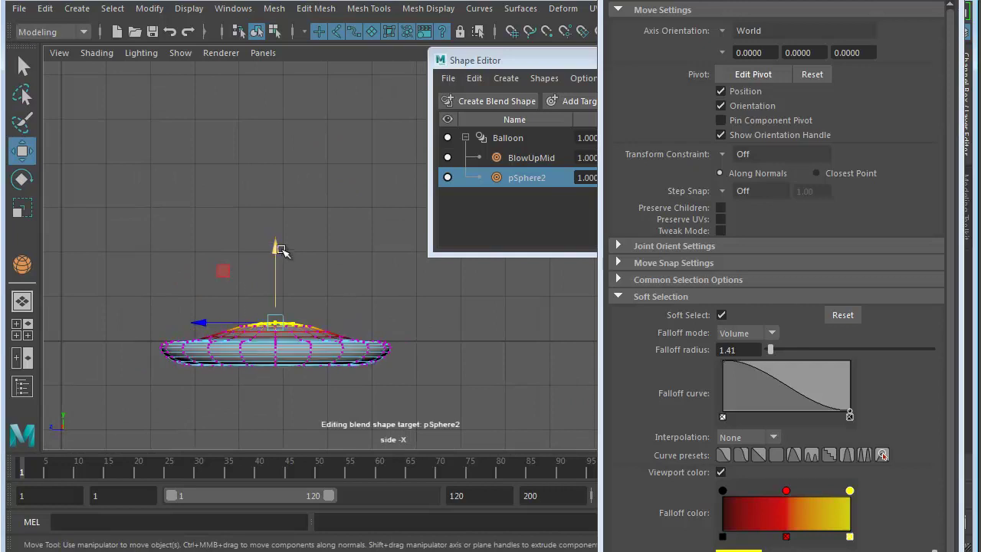
drag(273, 247, 278, 264)
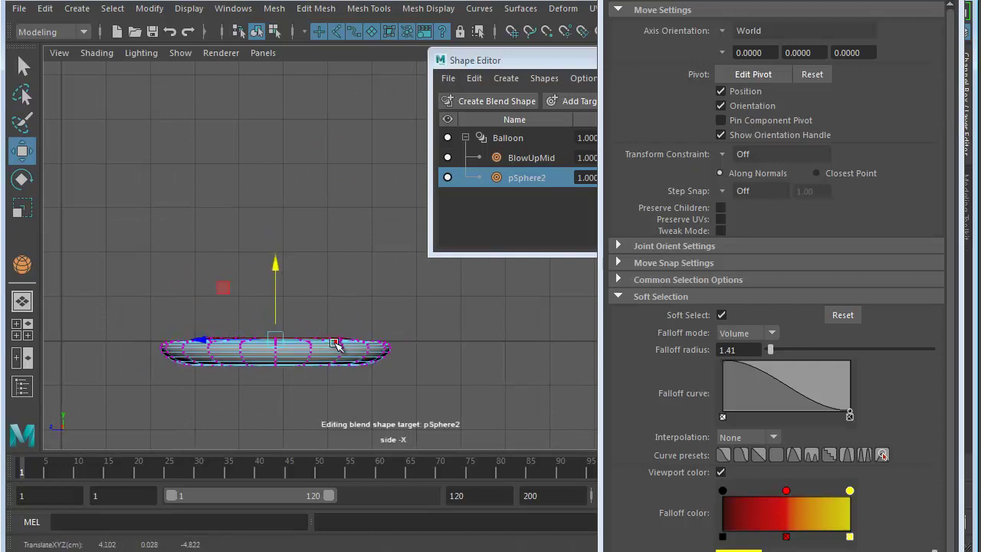
right_drag(329, 255, 406, 235)
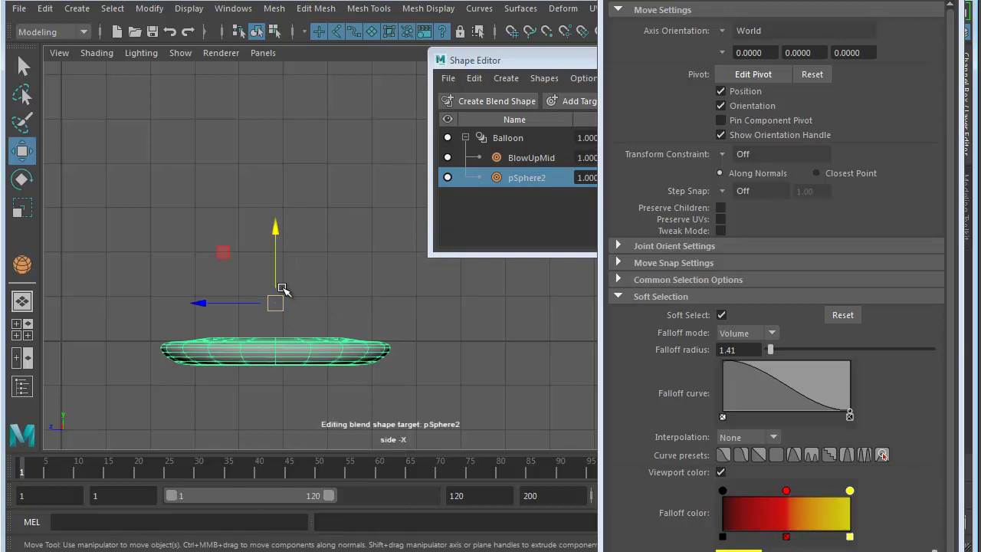
mouse_move(274, 303)
mouse_down()
mouse_move(275, 276)
mouse_move(276, 290)
mouse_up()
scroll(278, 342, up, 2)
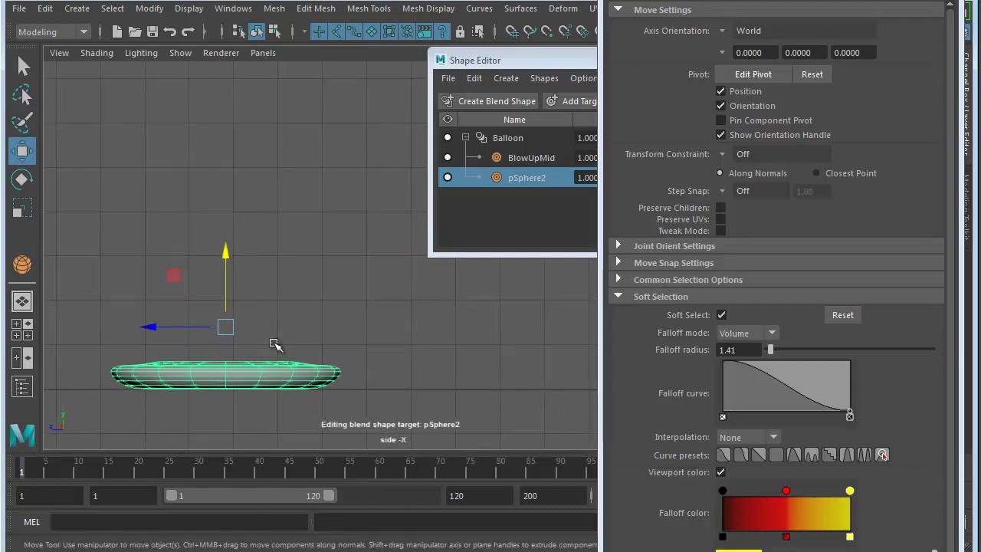
scroll(301, 344, down, 3)
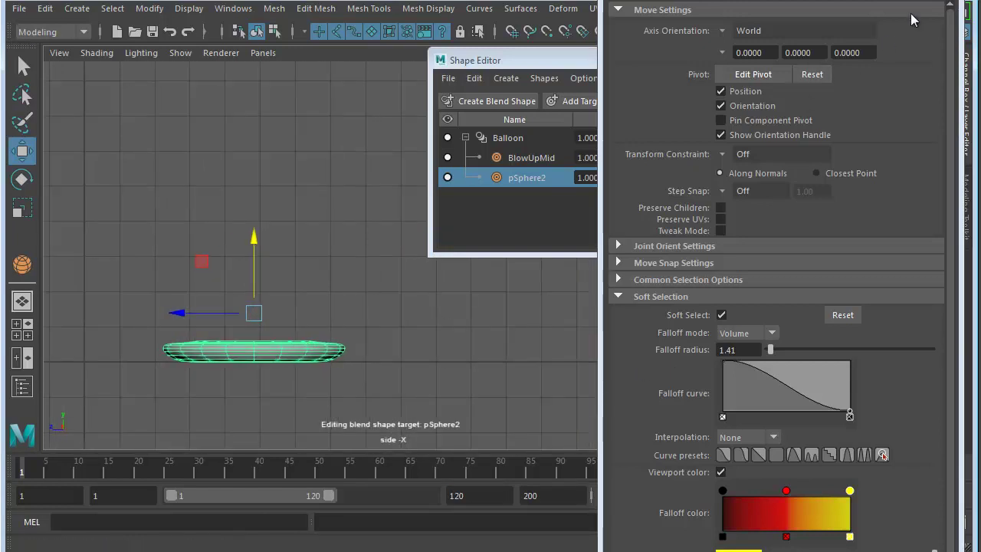
- Rename the pSphere2 target to BlowUpStart
click(964, 99)
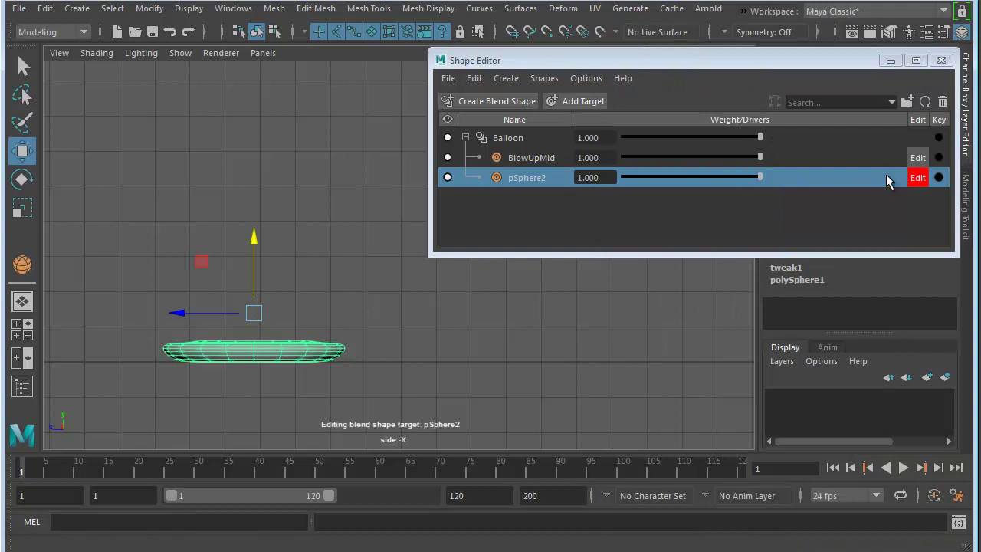
right_click(533, 182)
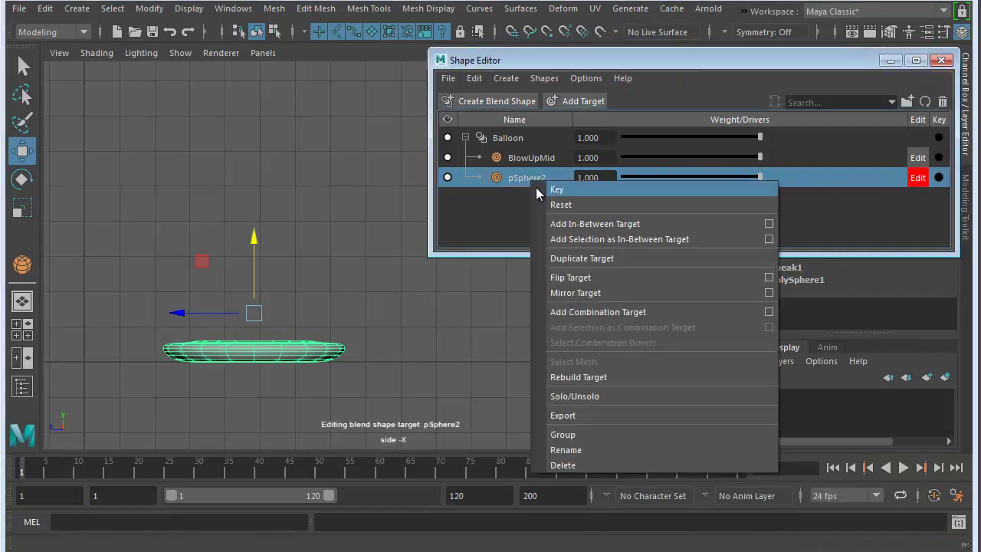
click(575, 446)
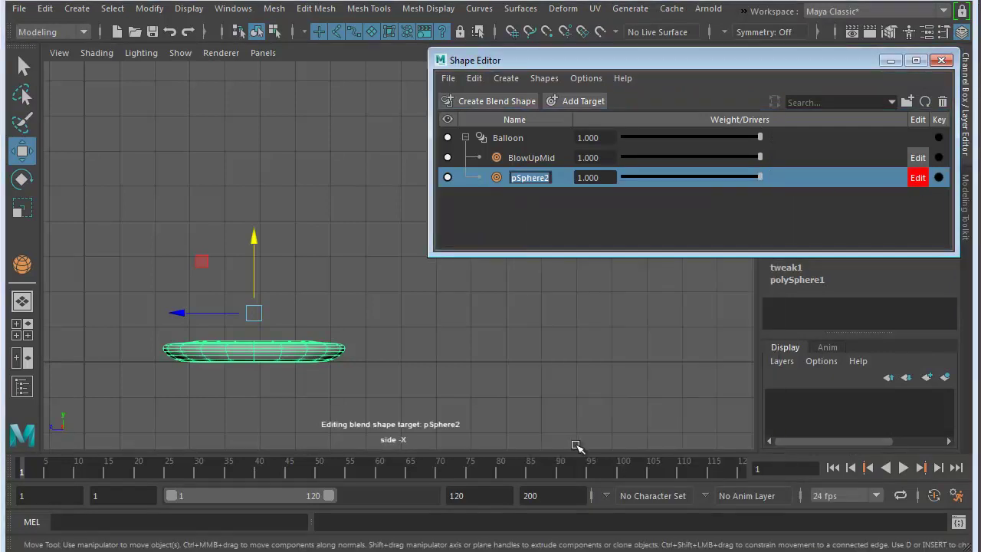
text(BlowUp)
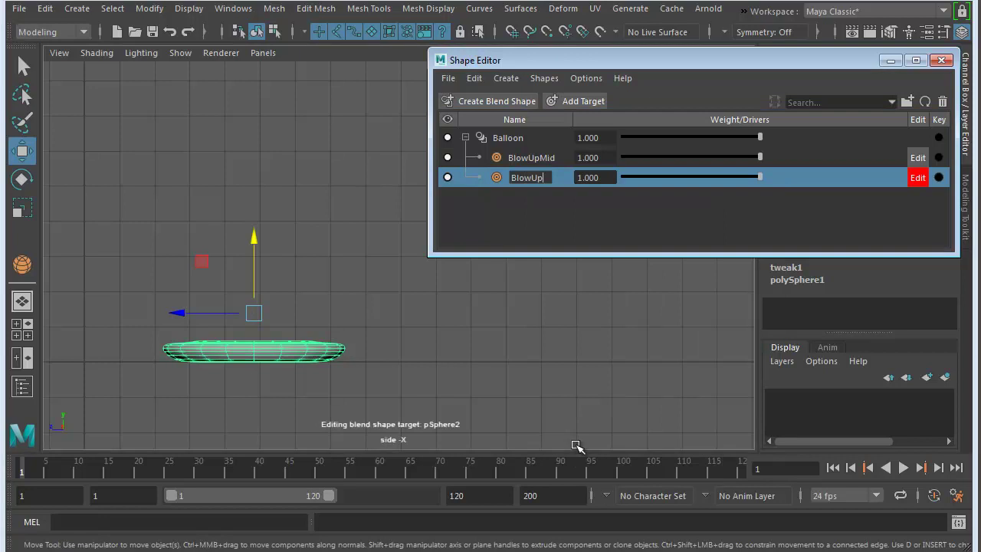
text(Start)
key(Return)
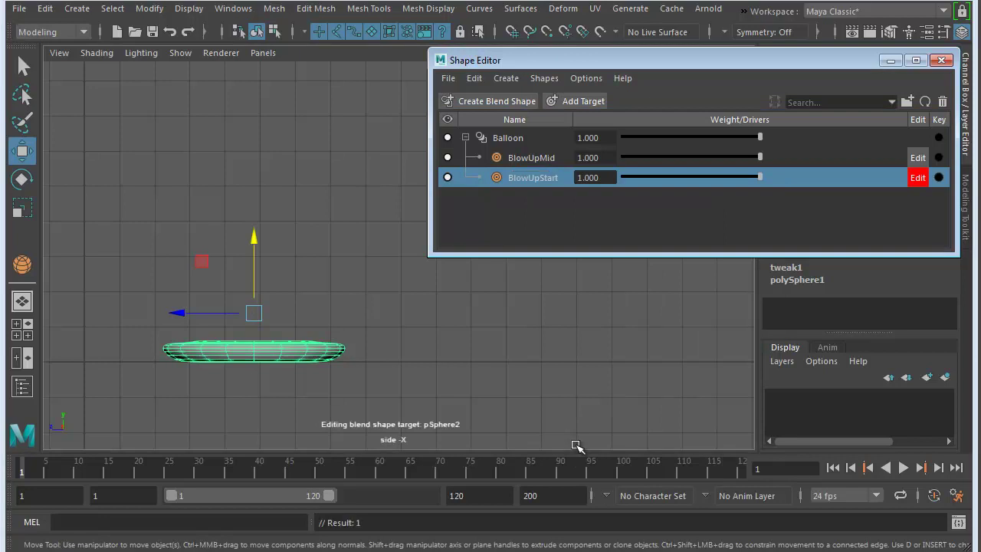
- Turn off BlowUpStart editing and test the weights, leaving both targets at 1
click(917, 178)
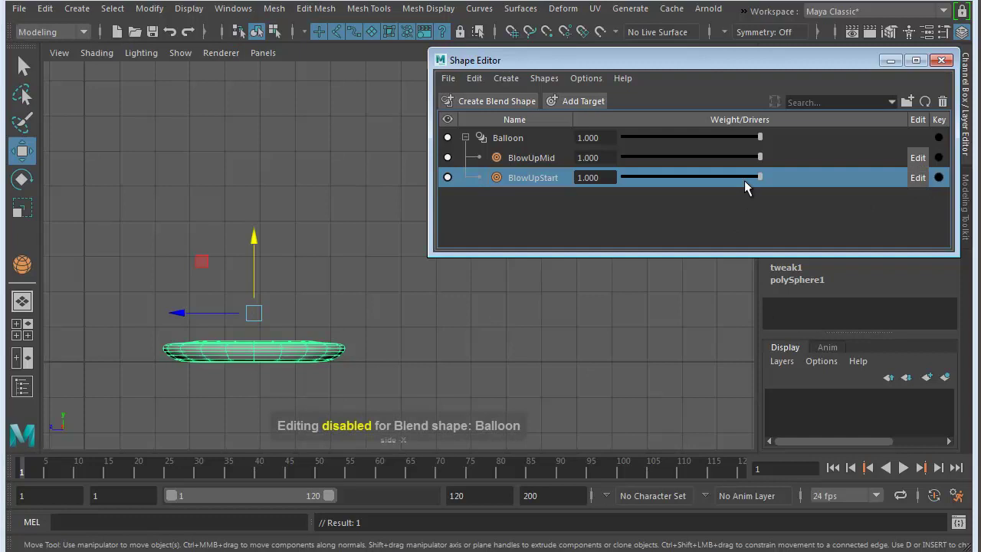
drag(757, 177, 624, 177)
mouse_move(760, 158)
mouse_down()
mouse_move(614, 157)
mouse_move(761, 157)
mouse_up()
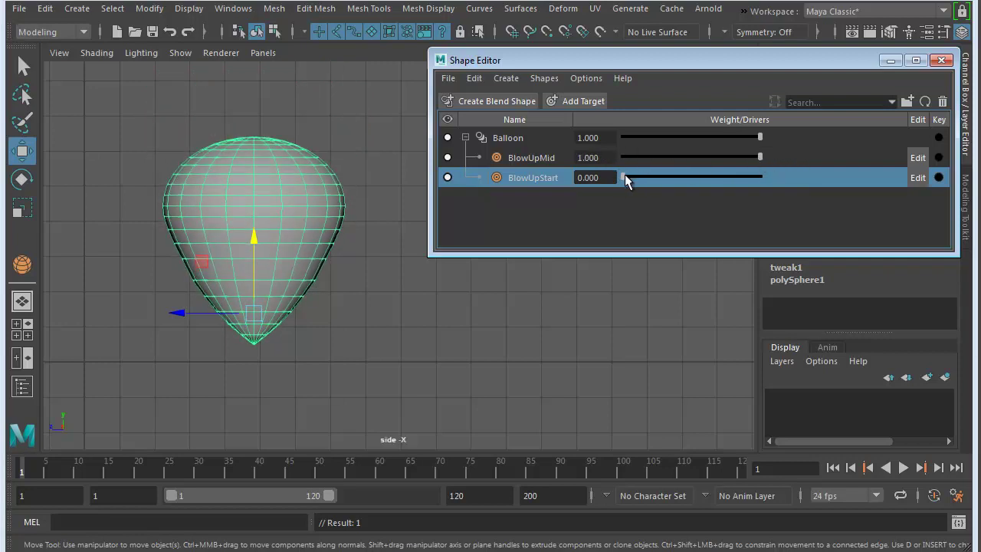
drag(625, 177, 769, 180)
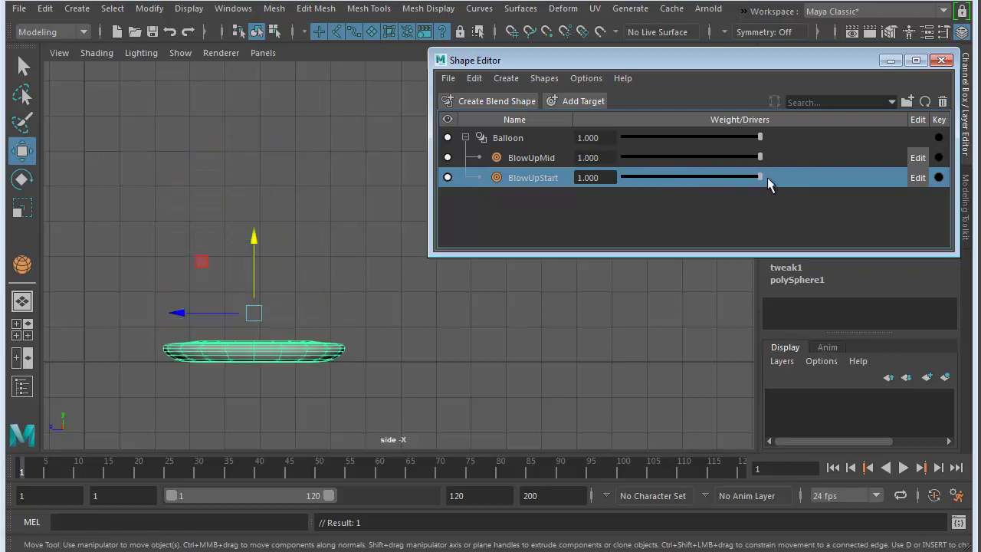
- Maximize the perspective view and test the BlowUpStart and BlowUpMid weight sliders
click(379, 307)
key(space)
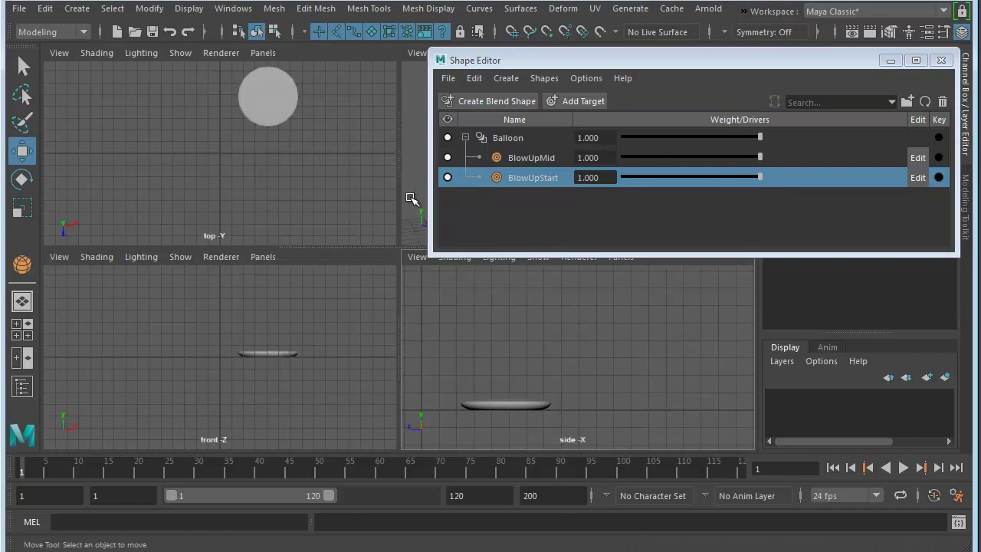
key(space)
mouse_move(337, 243)
alt+mouse_down()
mouse_move(302, 214)
mouse_move(300, 250)
mouse_move(350, 266)
mouse_move(324, 247)
mouse_move(335, 261)
alt+mouse_up()
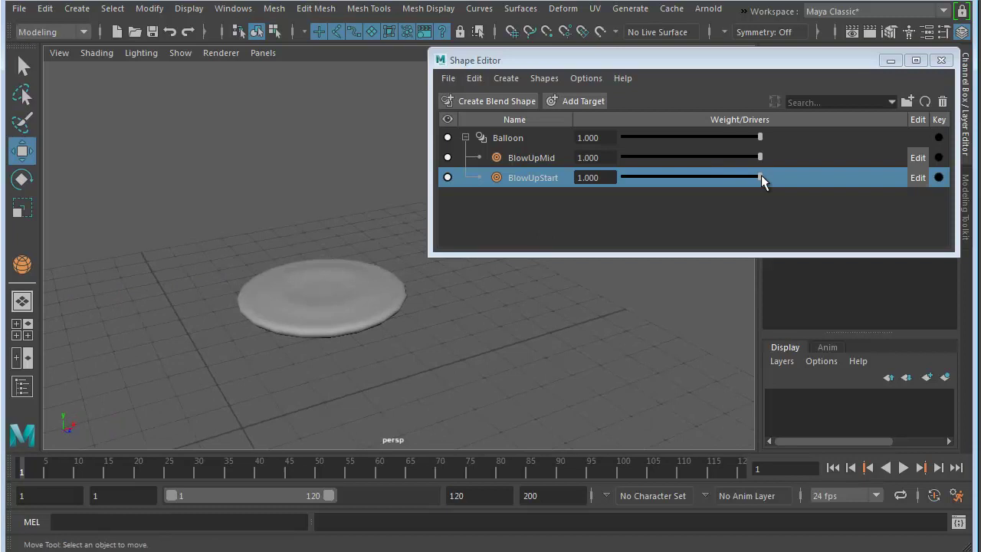
drag(760, 175, 622, 177)
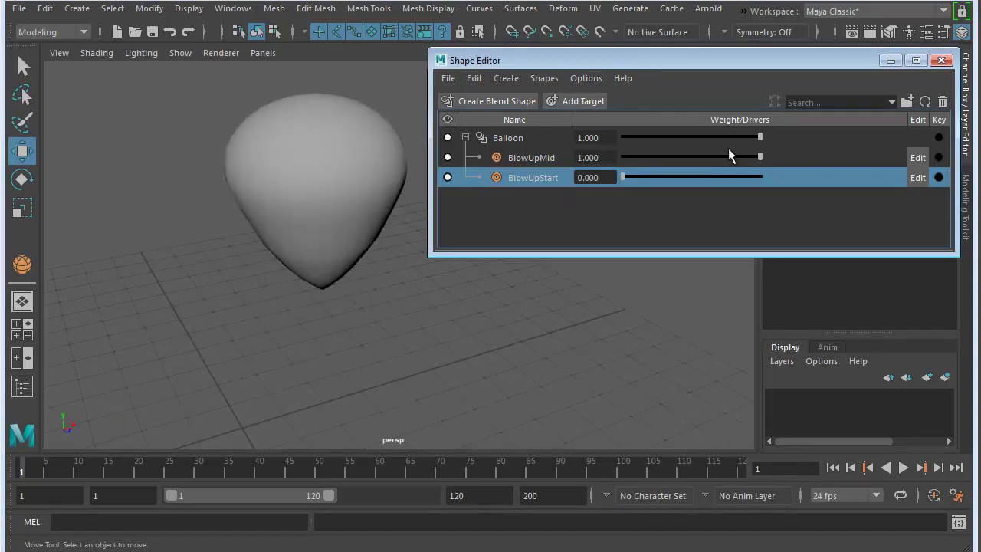
mouse_move(758, 157)
mouse_down()
mouse_move(575, 160)
mouse_move(771, 166)
mouse_up()
drag(629, 177, 788, 179)
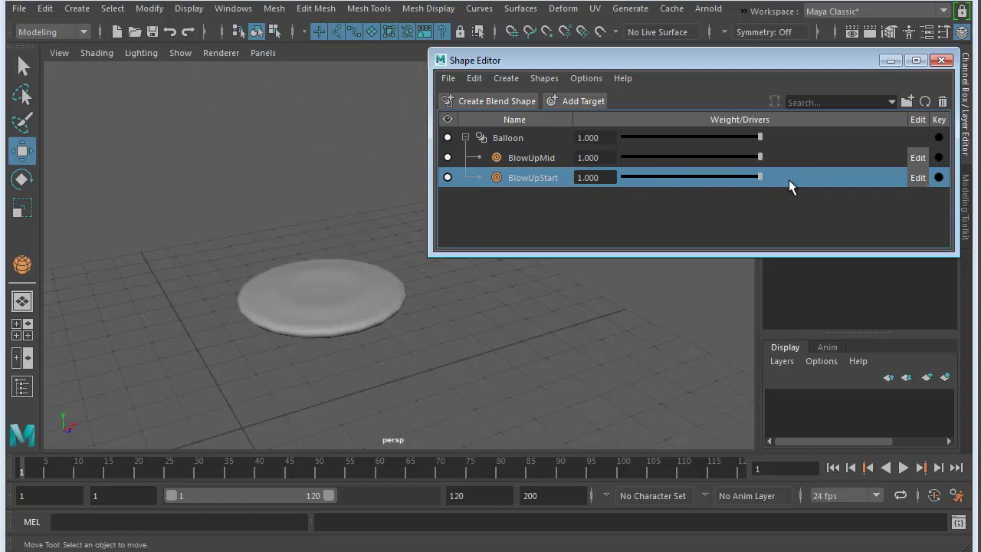
- Lower both BlowUpStart and BlowUpMid weights to 0 for a fully inflated balloon
alt+drag(307, 250, 247, 319)
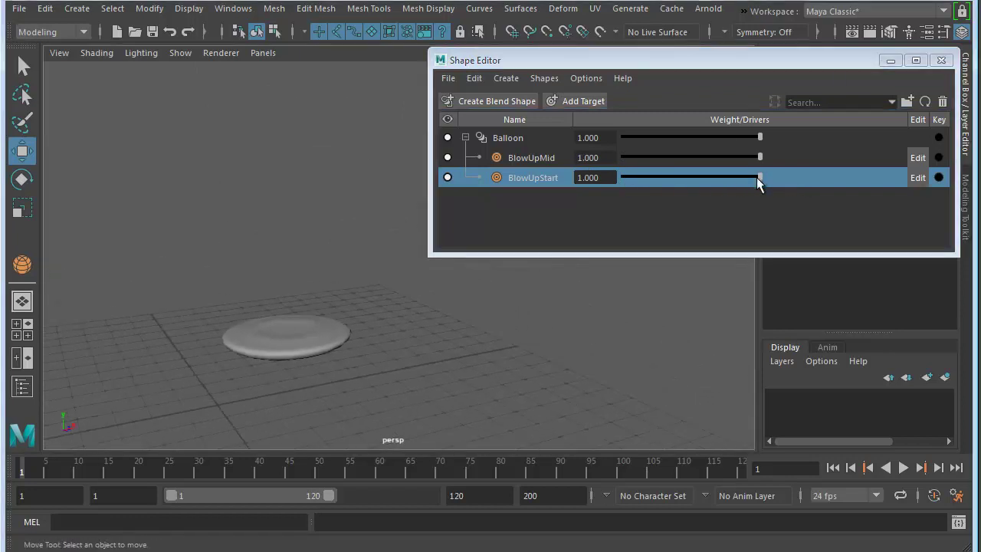
drag(756, 177, 622, 177)
drag(736, 157, 569, 210)
alt+drag(306, 177, 300, 291)
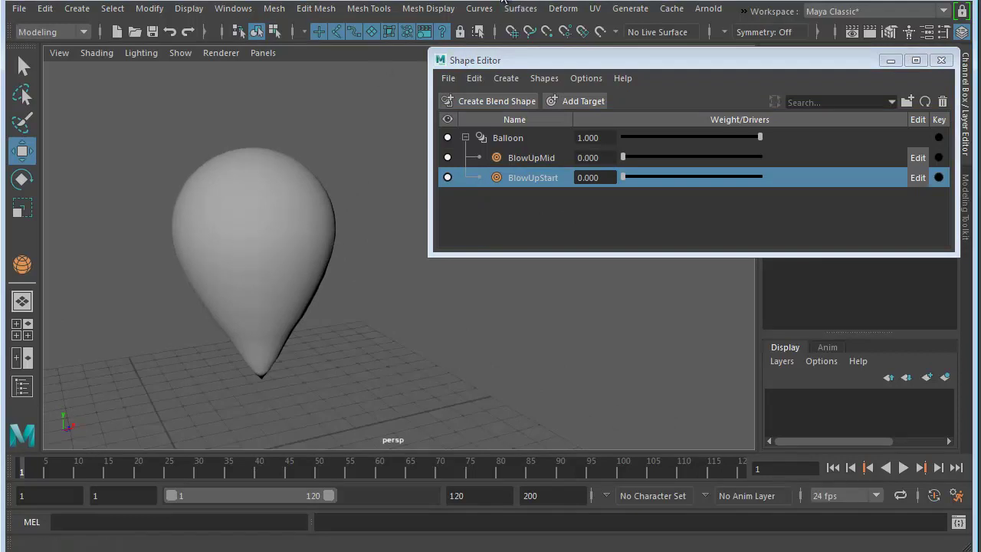
- Start the Sculpt Tool with its options and adjust the brush size
click(373, 11)
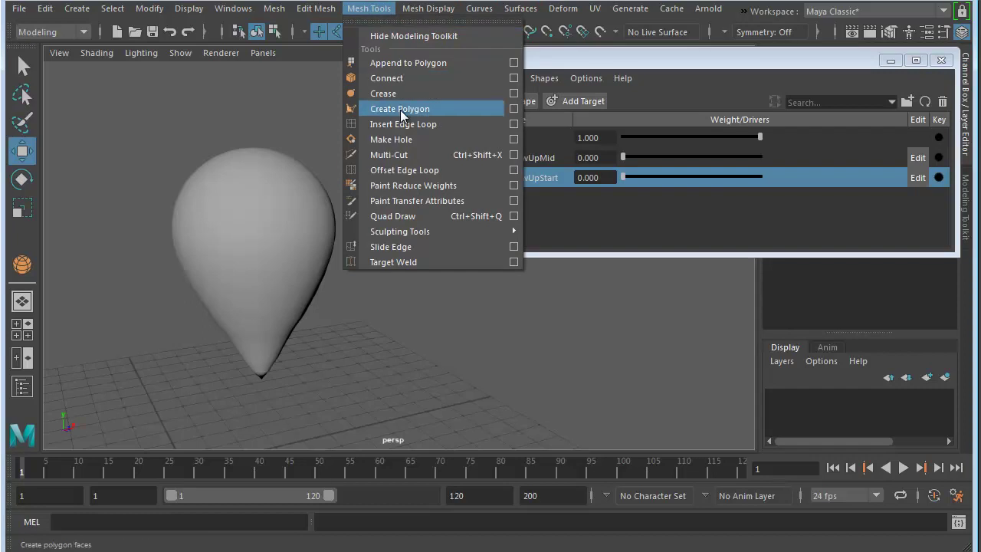
mouse_move(408, 229)
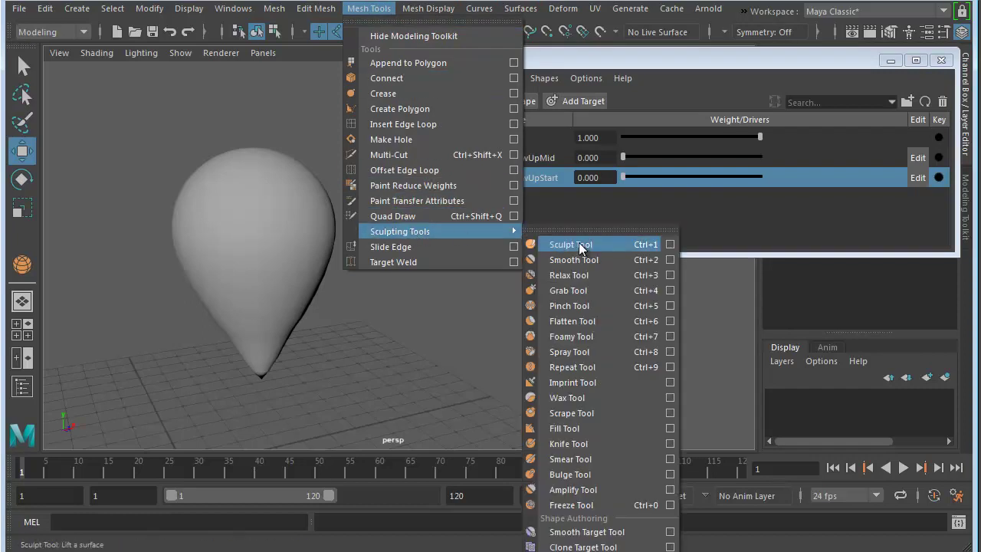
click(670, 245)
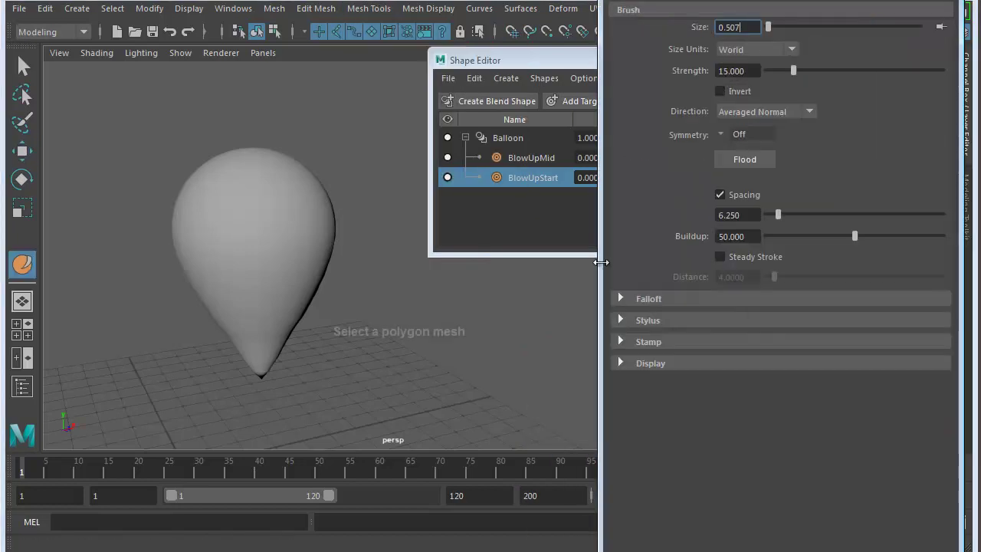
alt+drag(230, 227, 432, 320)
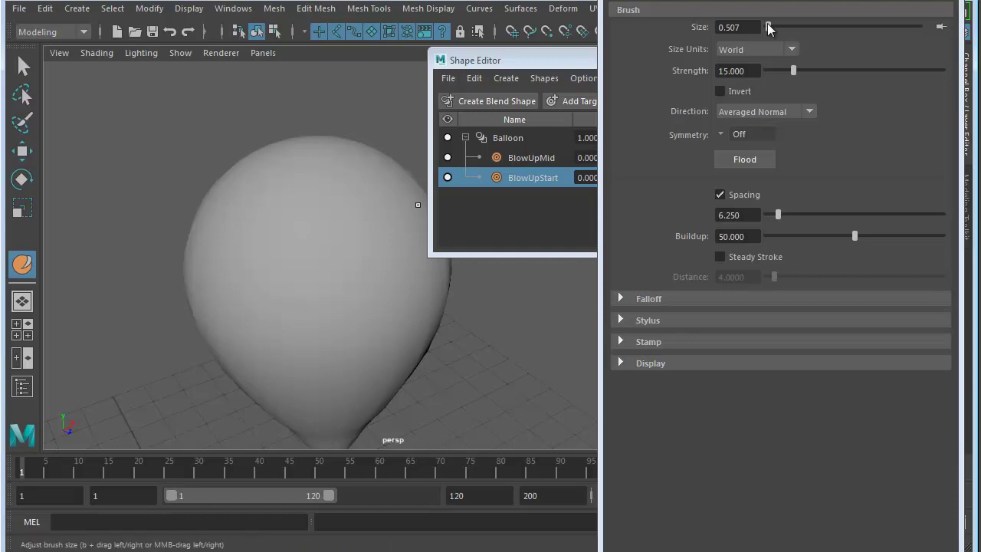
drag(768, 26, 772, 27)
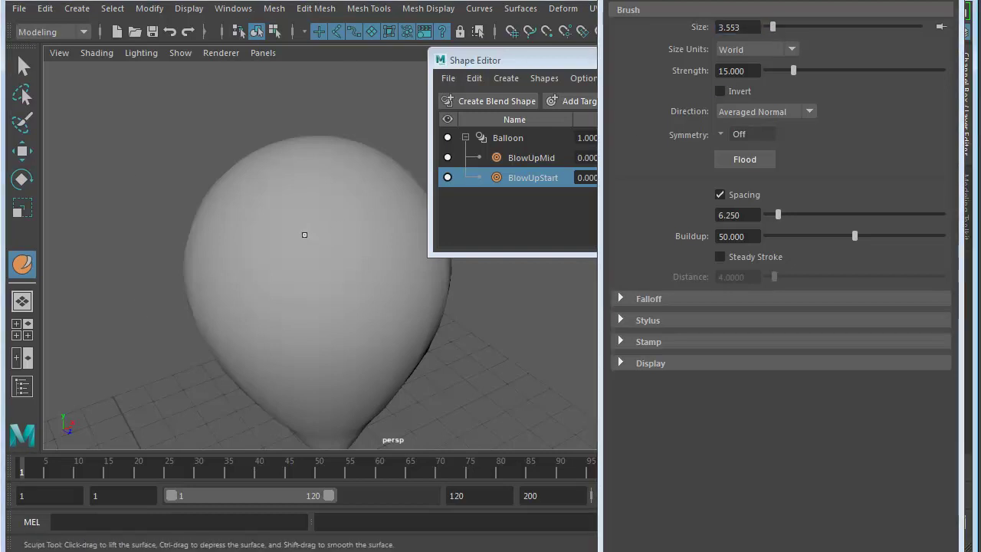
drag(304, 234, 303, 241)
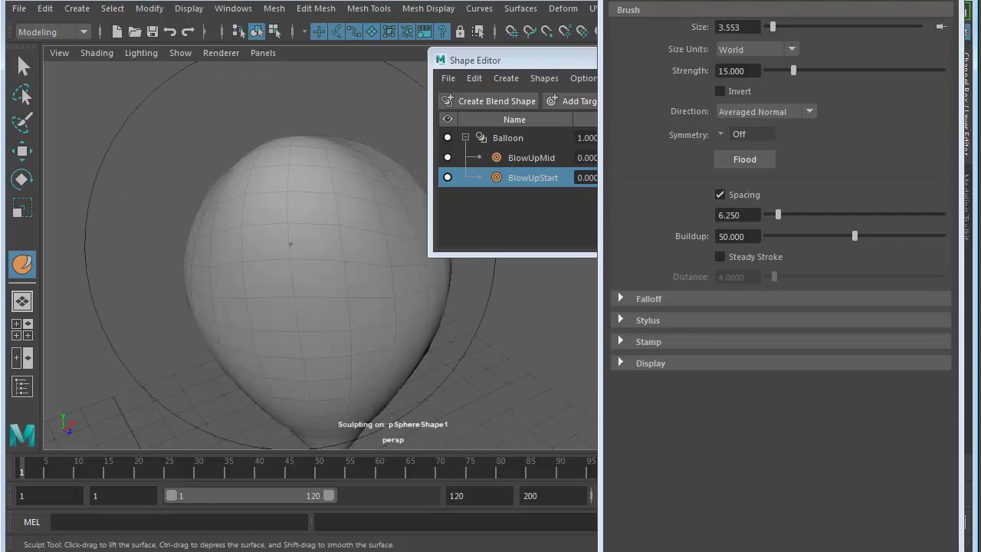
key(ctrl+z)
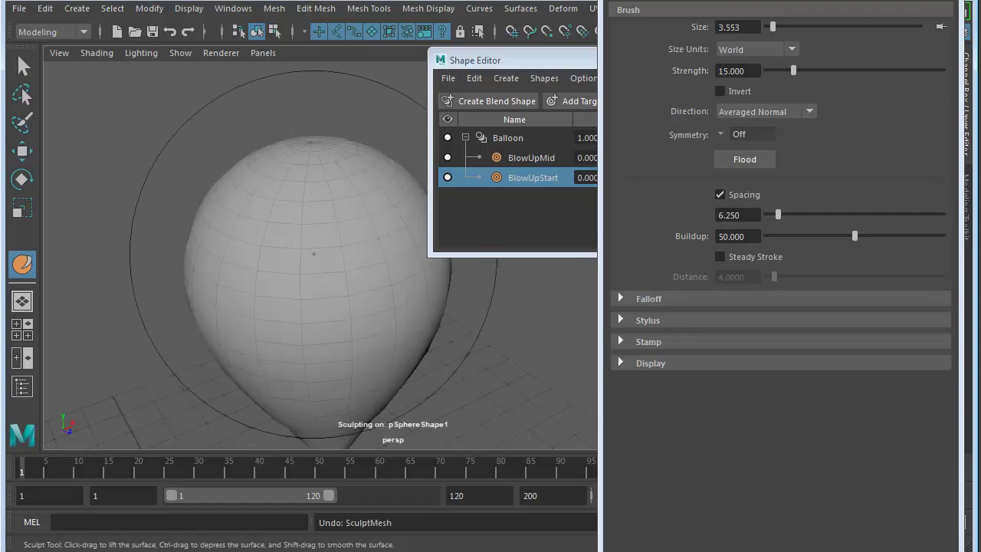
mouse_move(313, 256)
mouse_down()
mouse_move(312, 230)
mouse_move(313, 246)
mouse_up()
- Set brush strength to 2 and sculpt a bulge onto the balloon's upper side
mouse_move(324, 281)
alt+mouse_down()
mouse_move(284, 249)
mouse_move(286, 265)
mouse_move(256, 175)
mouse_move(275, 219)
mouse_move(221, 232)
alt+mouse_up()
mouse_move(276, 153)
mouse_down()
mouse_move(290, 143)
mouse_move(337, 191)
mouse_move(328, 284)
mouse_up()
key(ctrl+z)
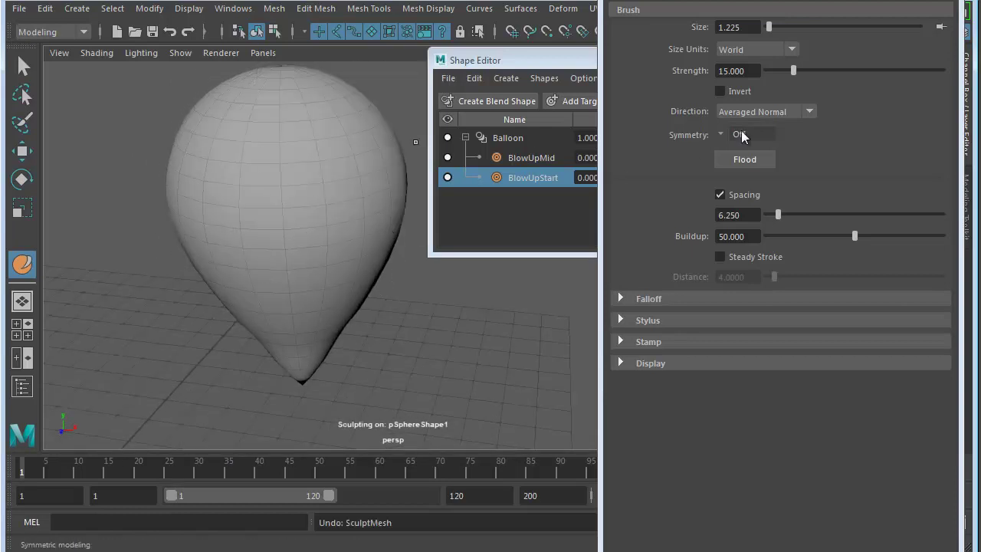
double_click(752, 71)
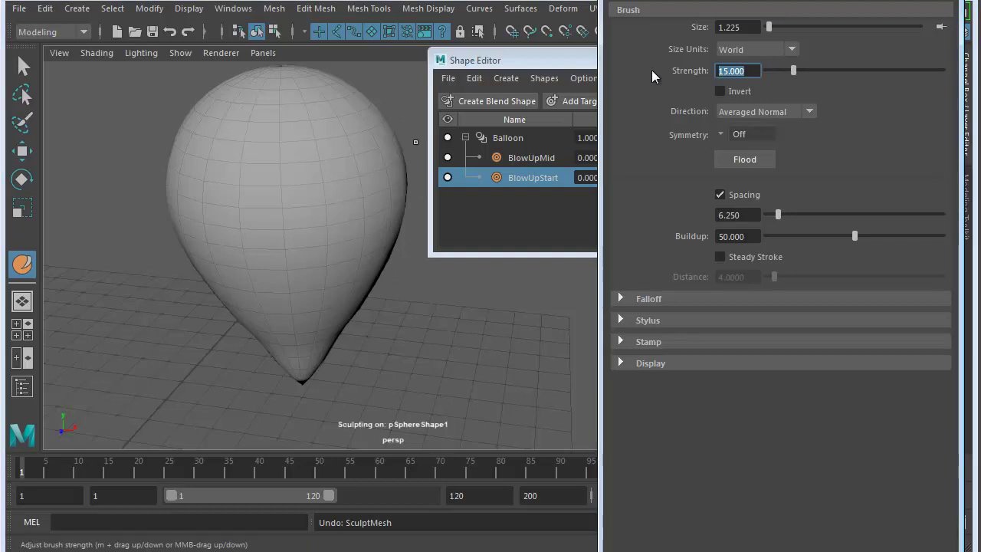
text(2)
key(Return)
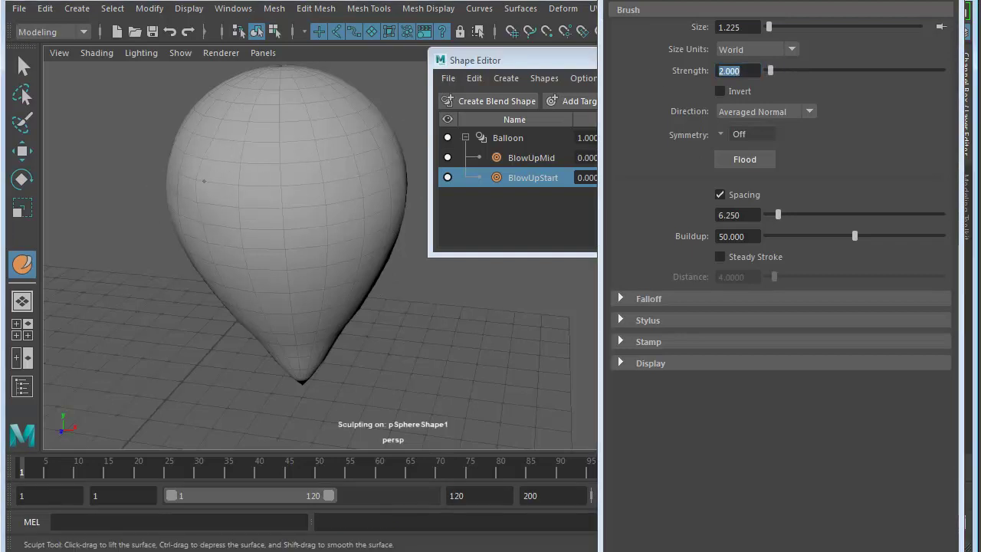
mouse_move(199, 182)
mouse_down()
mouse_move(284, 117)
mouse_move(379, 219)
mouse_move(203, 230)
mouse_move(372, 219)
mouse_move(225, 195)
mouse_move(280, 208)
mouse_move(324, 197)
mouse_move(296, 225)
mouse_move(333, 225)
mouse_move(287, 218)
mouse_move(285, 240)
mouse_move(345, 230)
mouse_up()
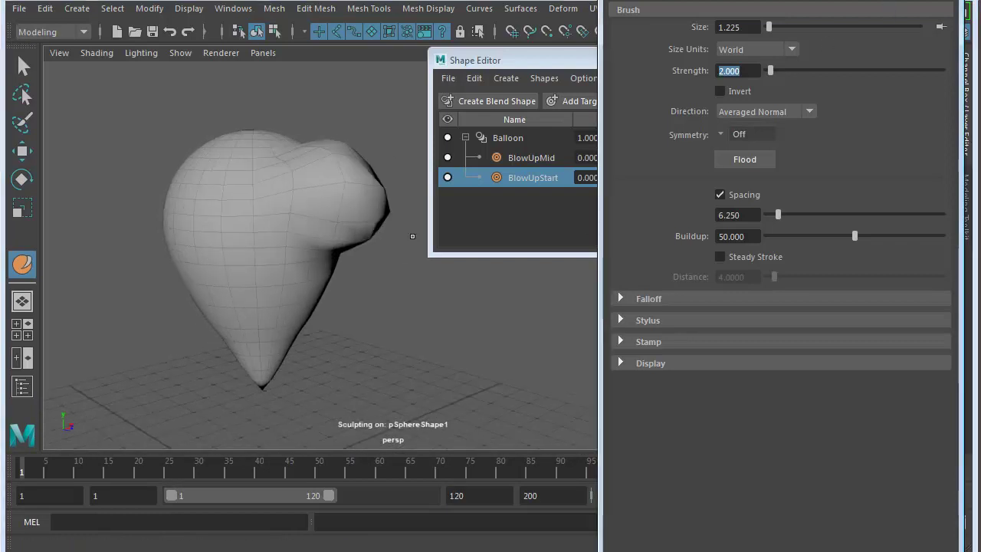
- Add a new blend-shape target and sculpt a bulge on the balloon's upper right
click(585, 241)
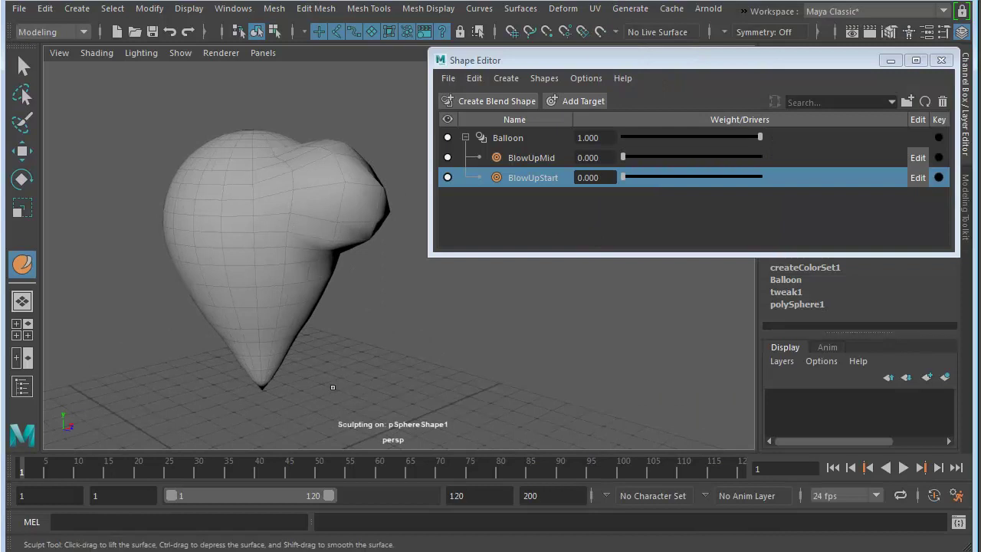
key(ctrl+z)
key(ctrl+z)
key(ctrl+z)
key(ctrl+z)
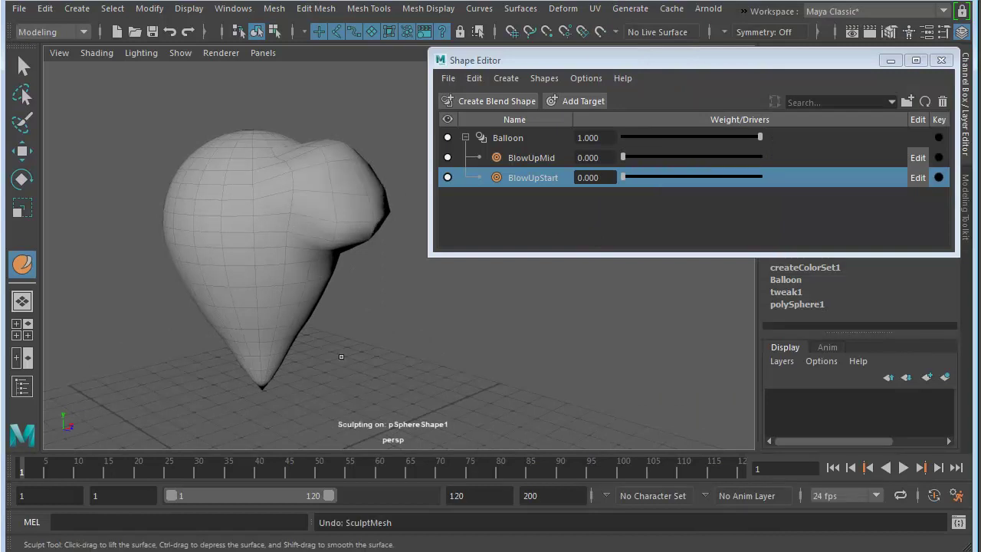
click(580, 99)
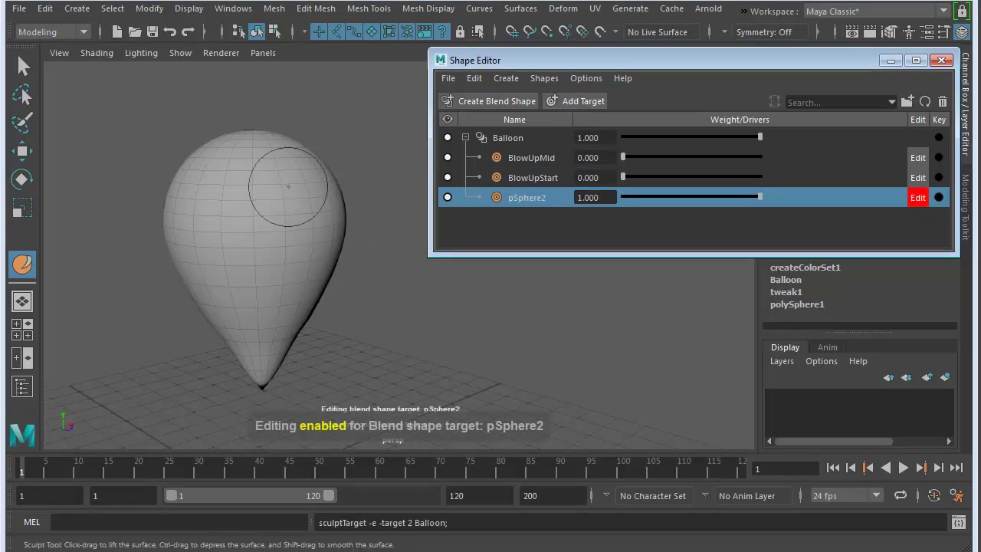
mouse_move(286, 166)
mouse_down()
mouse_move(304, 199)
mouse_move(279, 204)
mouse_move(254, 256)
mouse_move(226, 255)
mouse_move(357, 248)
mouse_up()
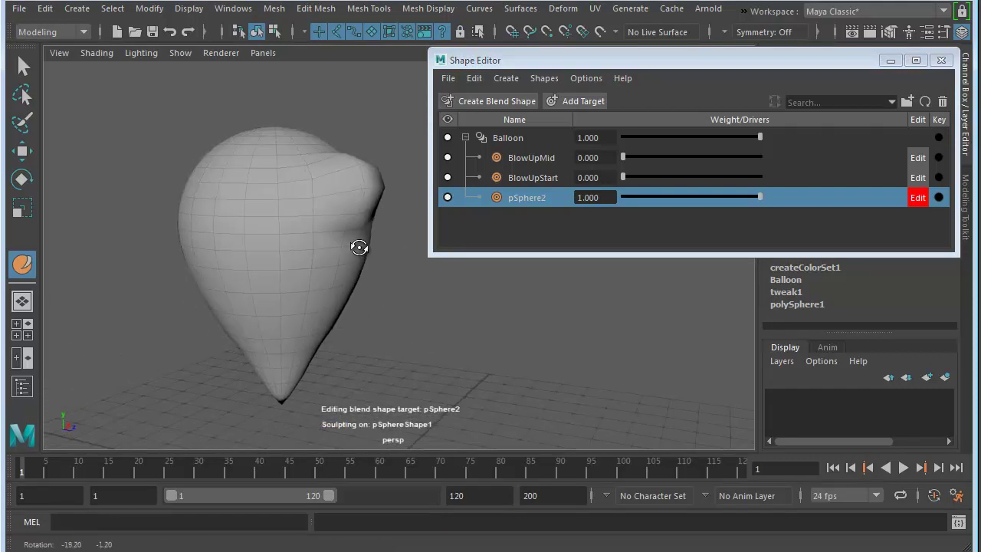
- Rename the new target to Blob, stop editing it, and lower its weight to 0
right_click(531, 199)
click(587, 462)
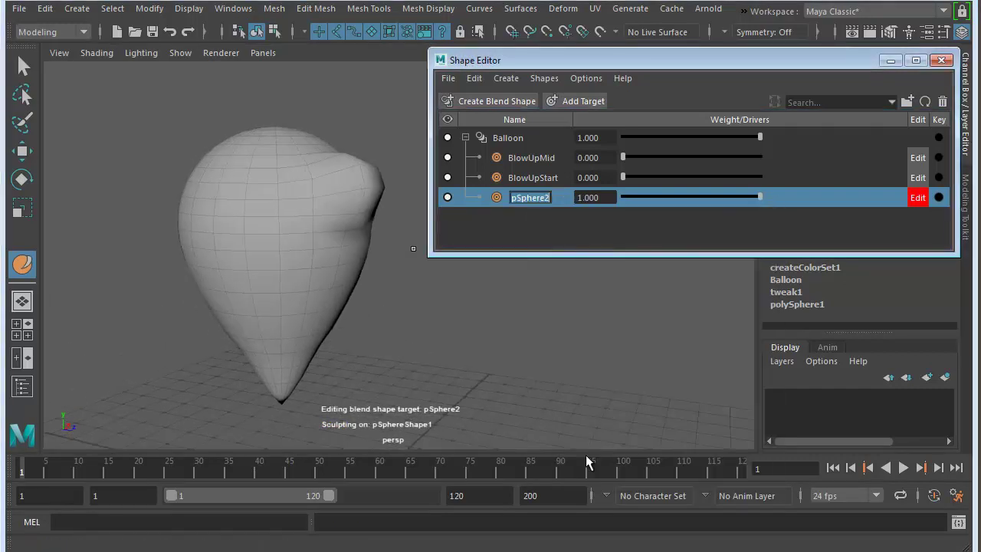
text(B)
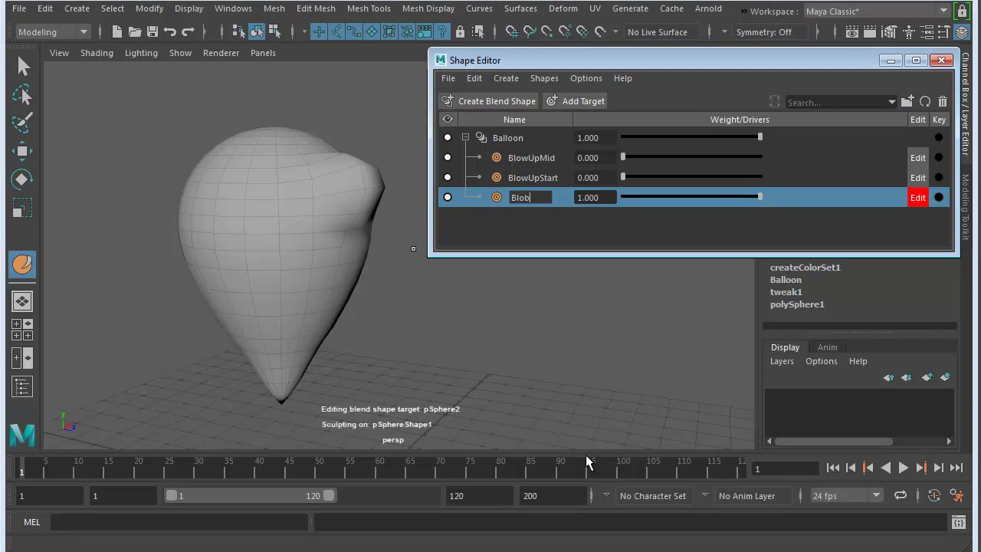
text(lob)
key(Return)
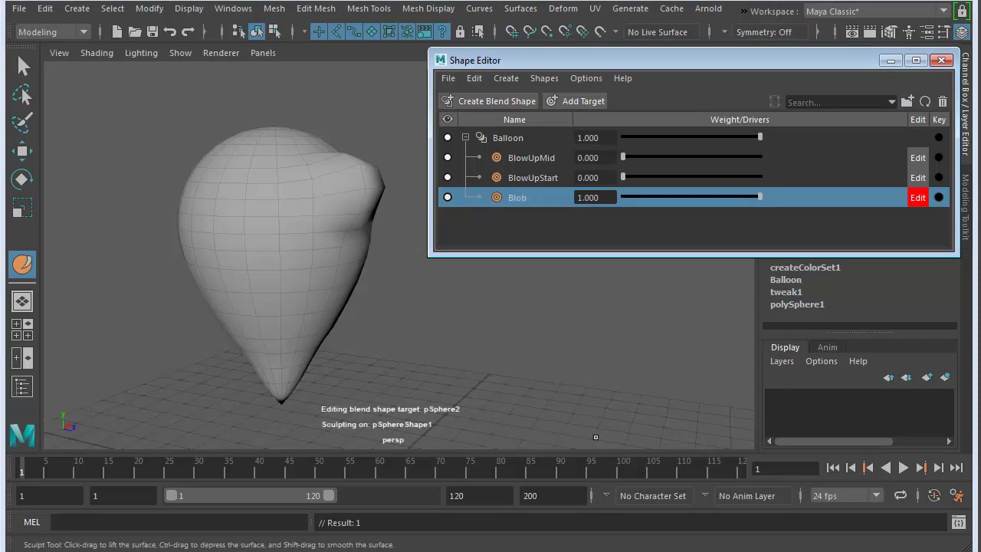
click(917, 198)
drag(757, 197, 762, 177)
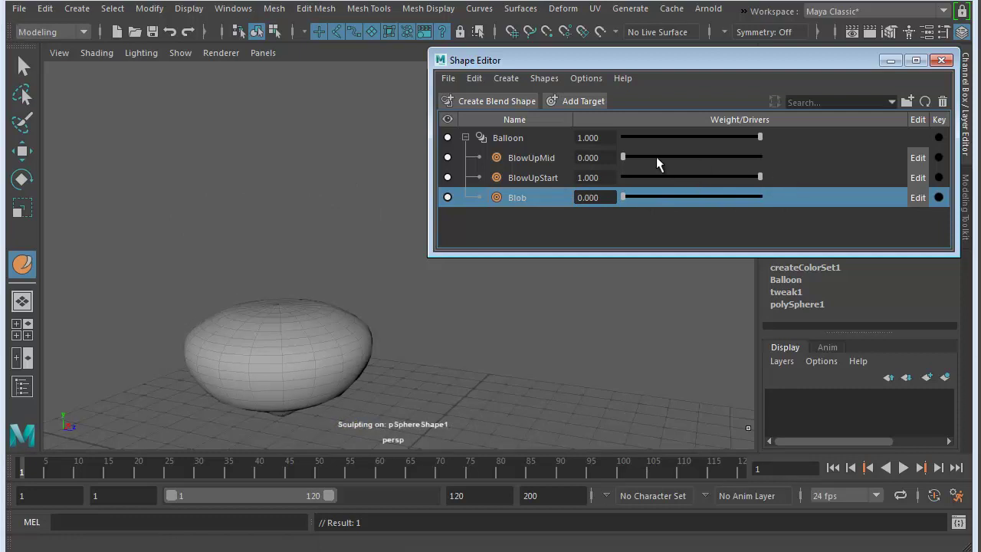
- Raise BlowUpMid to 1 and key the BlowUpMid, BlowUpStart and Blob weights
drag(627, 157, 823, 167)
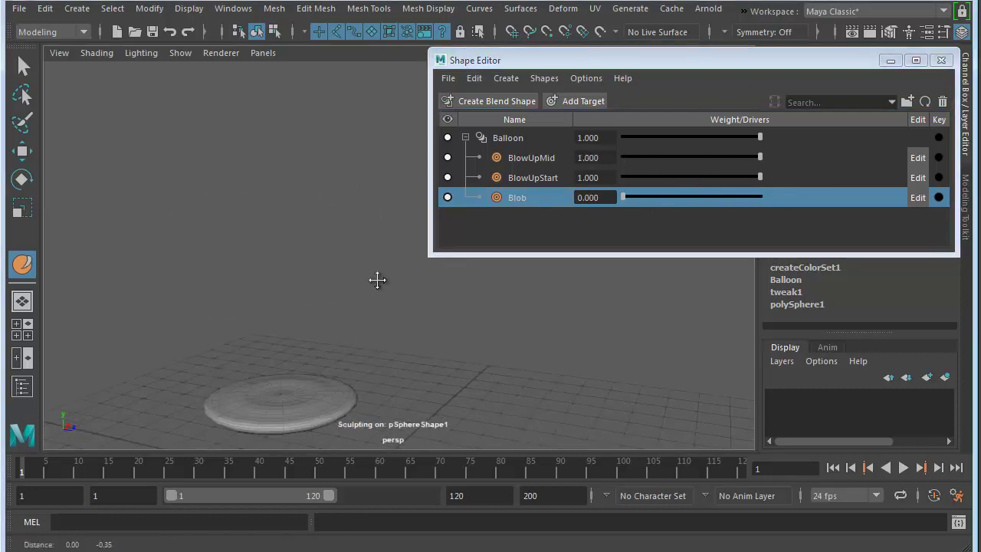
alt+drag(378, 292, 368, 450)
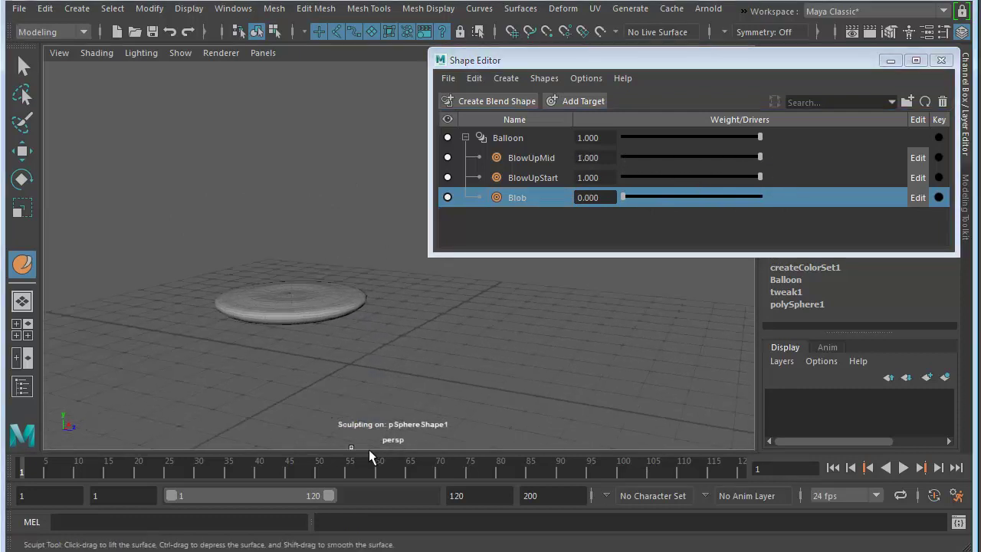
key(alt+v)
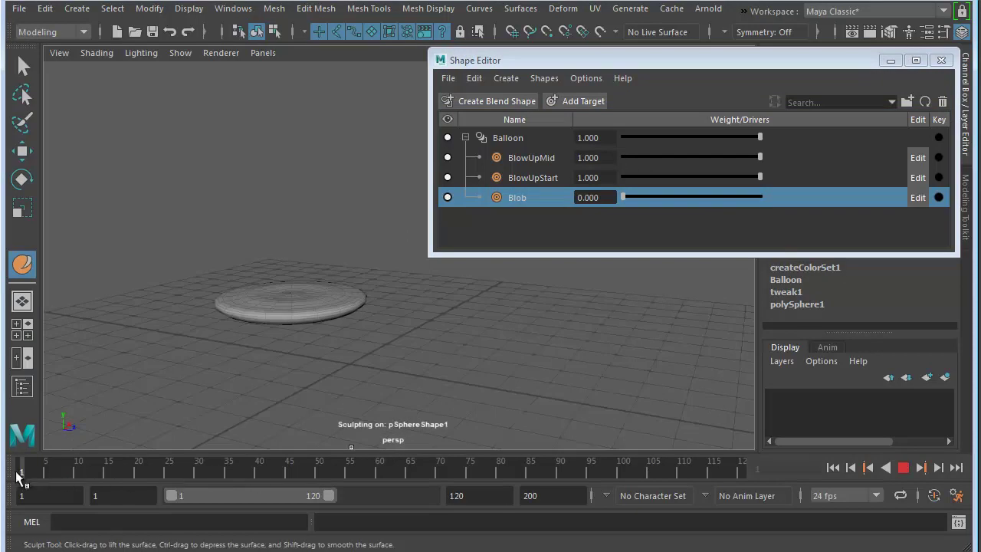
key(alt+v)
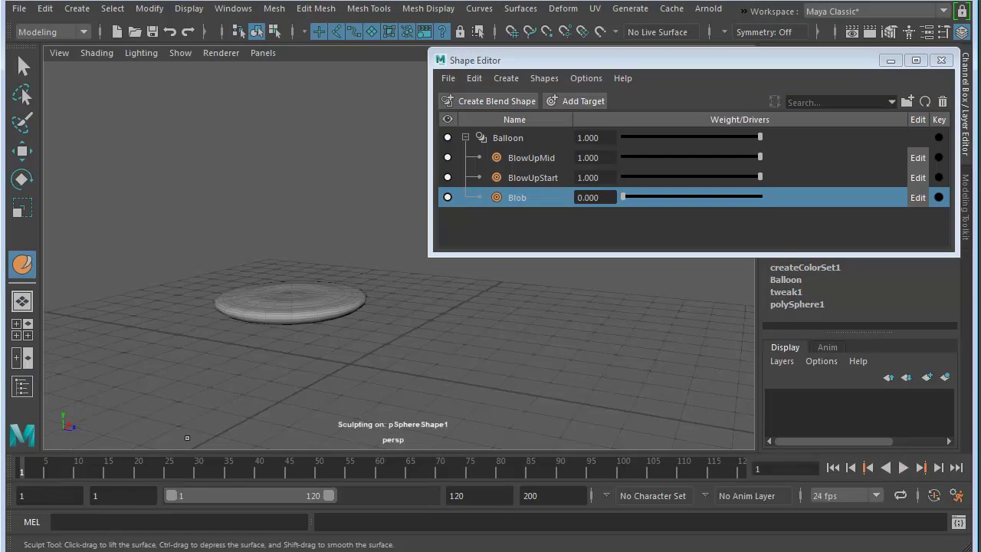
click(939, 157)
click(939, 177)
click(939, 197)
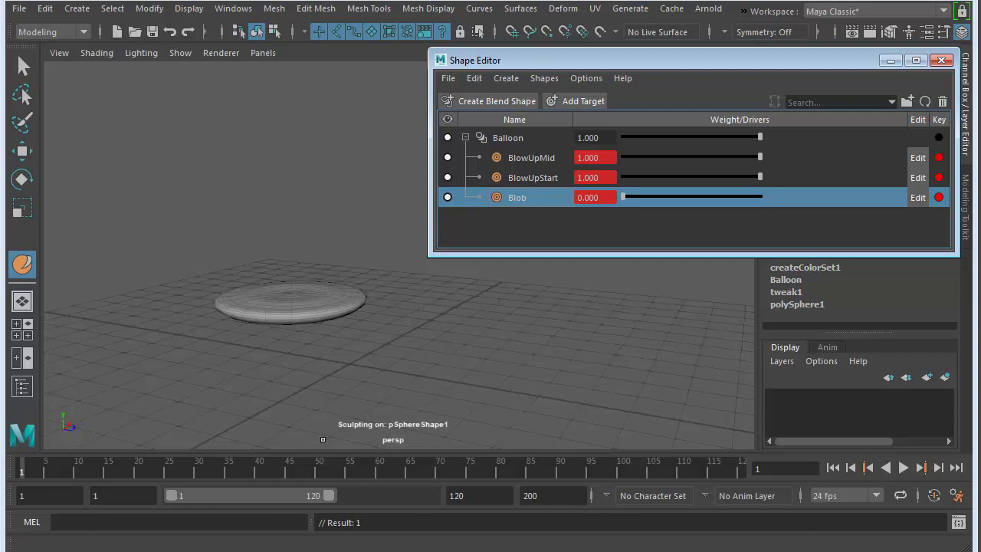
- Change the playback speed from 24 to 30 fps
click(322, 439)
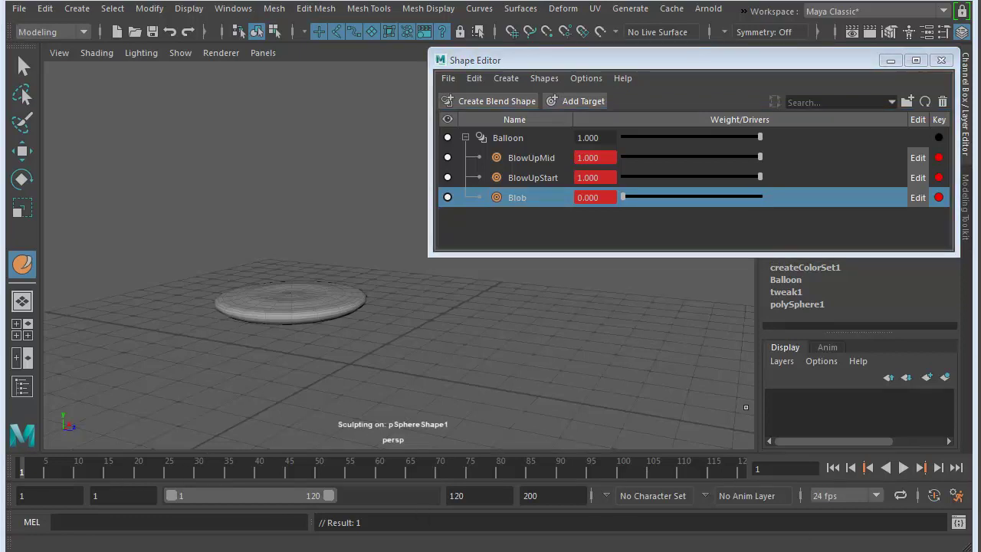
alt+drag(484, 370, 418, 368)
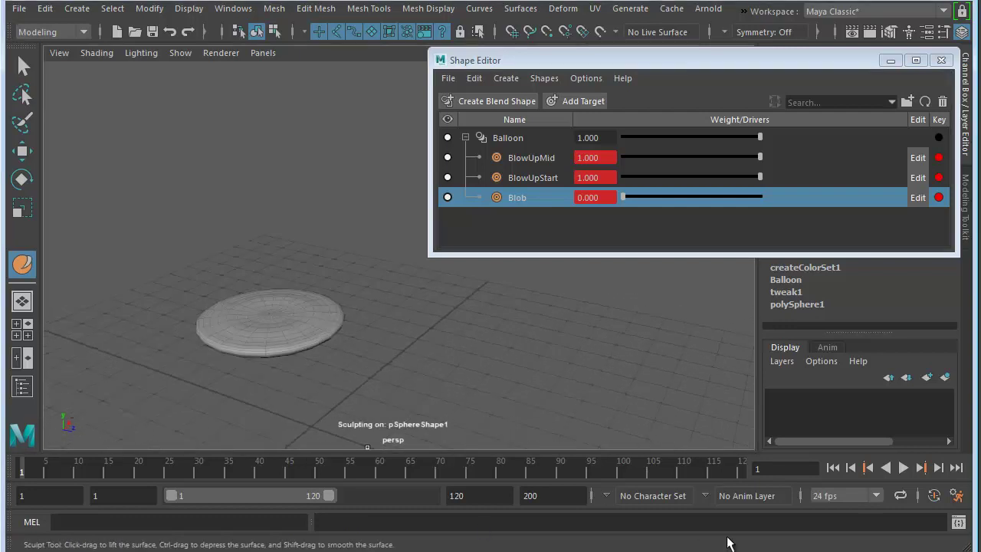
click(876, 496)
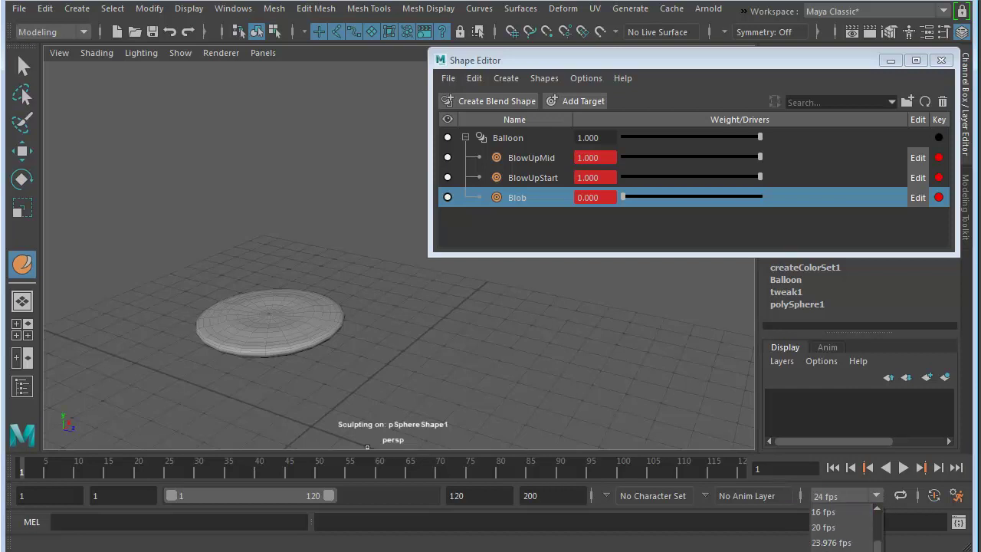
click(828, 551)
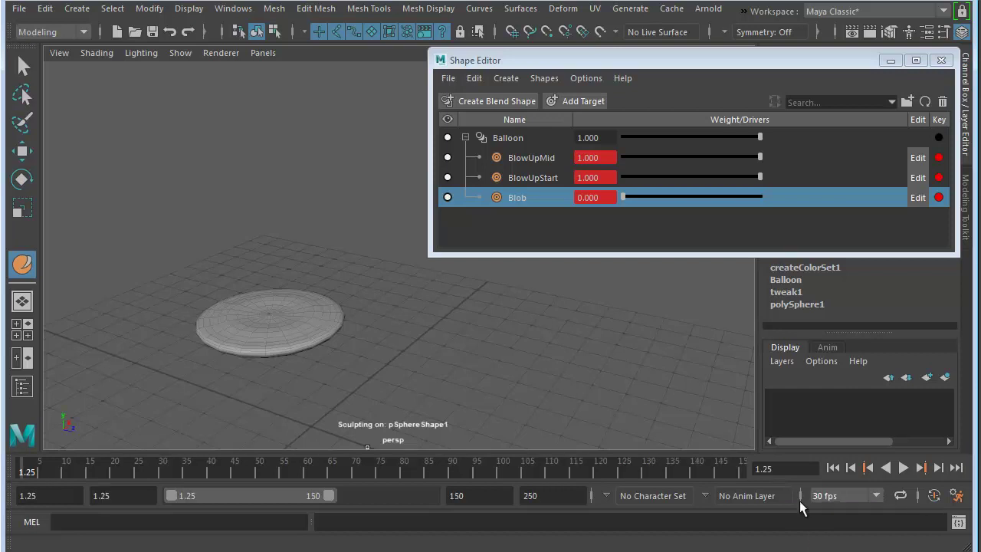
double_click(28, 495)
- Set the playback and animation ranges to run from frame 1 to 100
text(1)
key(Tab)
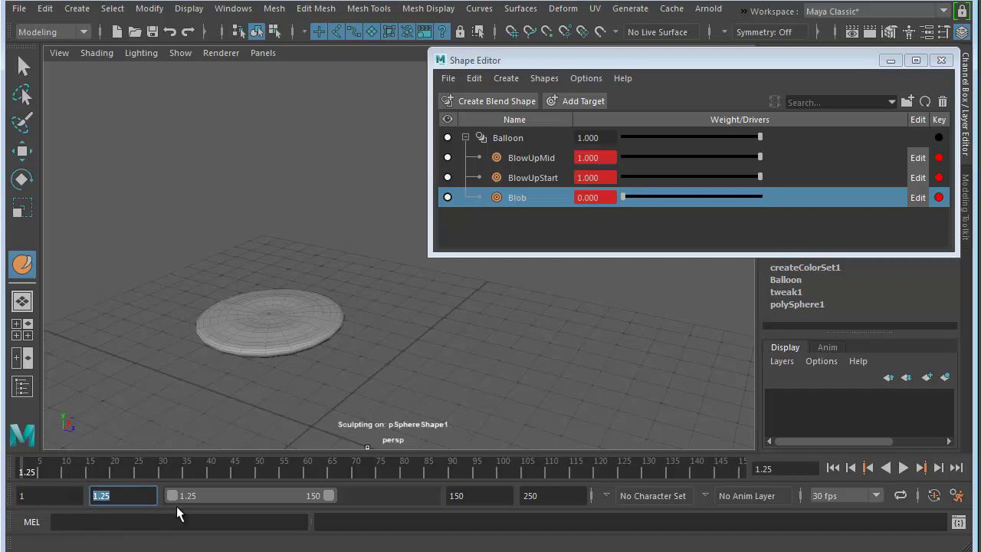
text(1)
key(Tab)
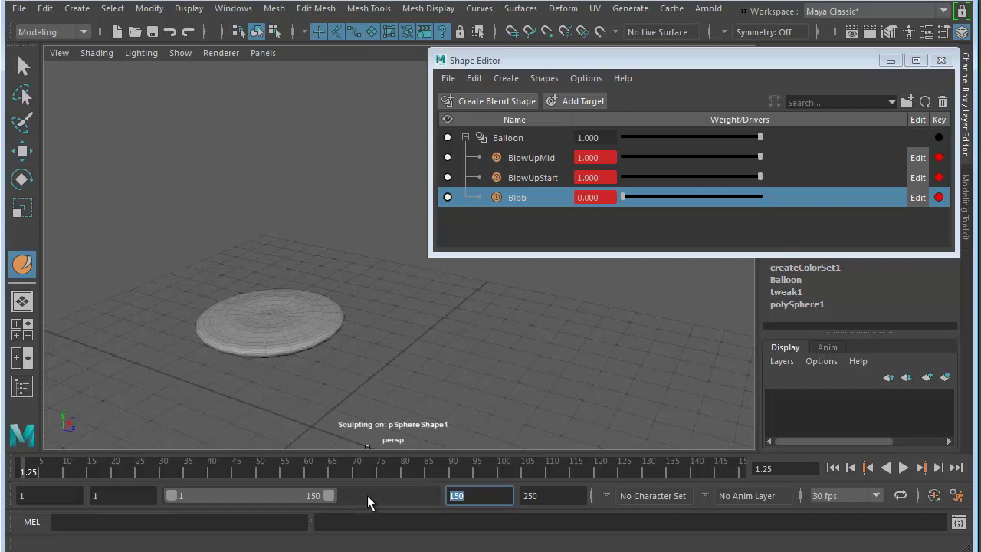
text(100)
key(Tab)
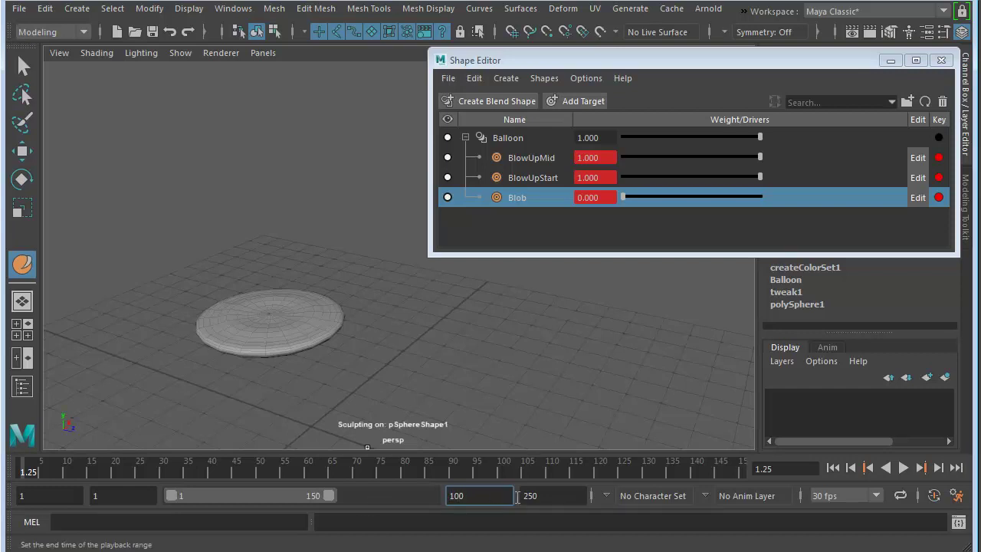
text(100)
key(Return)
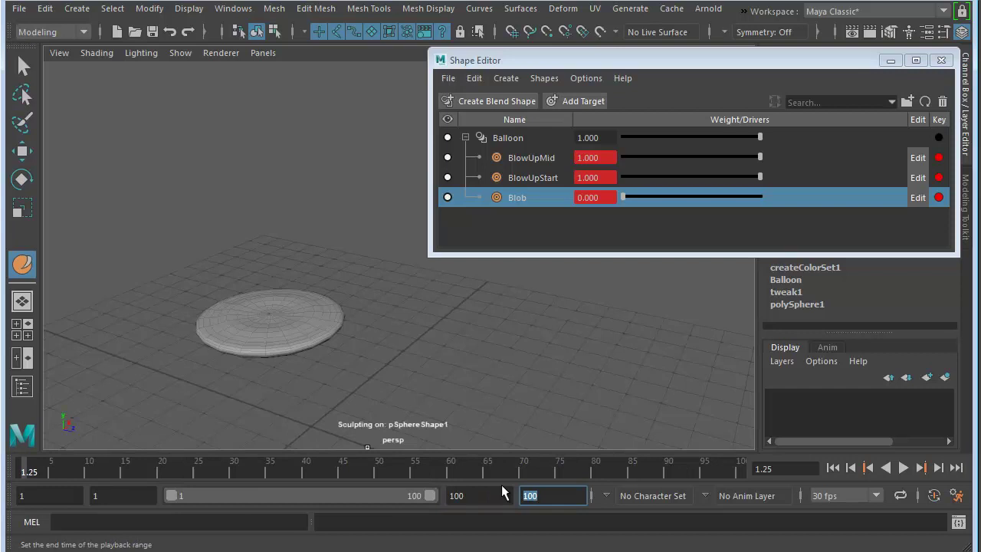
- Set the current time back to frame 1
double_click(767, 468)
text(1)
key(Return)
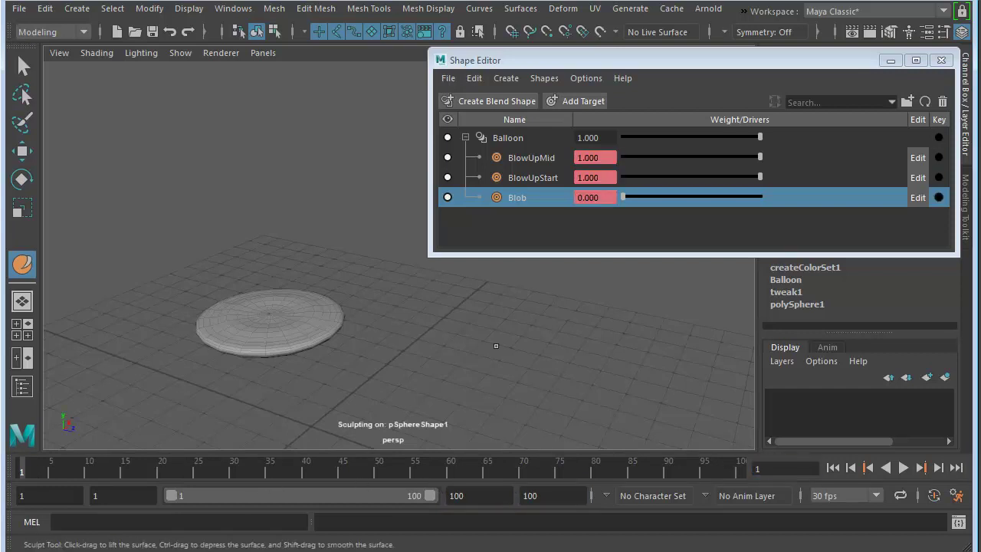
key(alt+v)
key(alt+v)
key(alt+v)
key(alt+v)
- Key all three target weights at frame 1, then move to frame 30
right_click(521, 158)
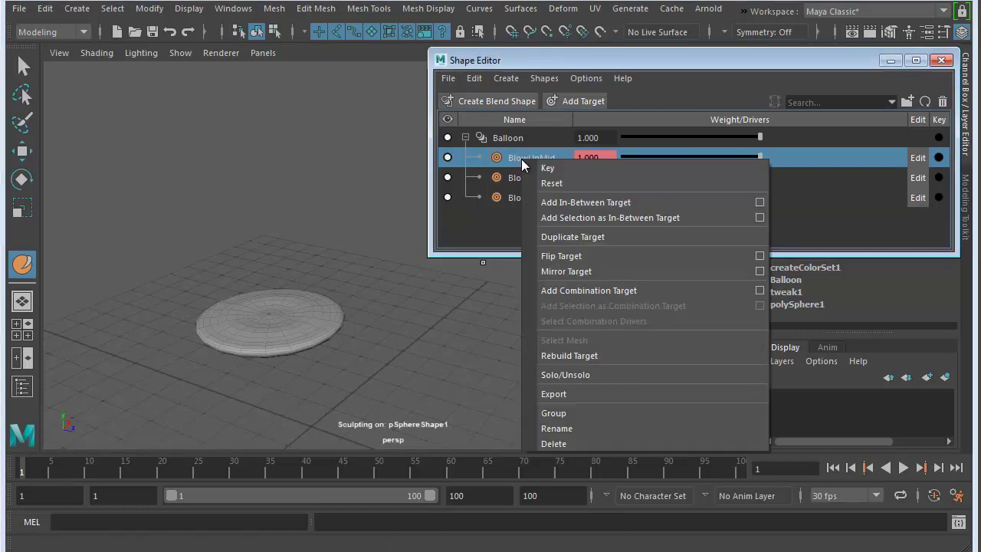
click(483, 262)
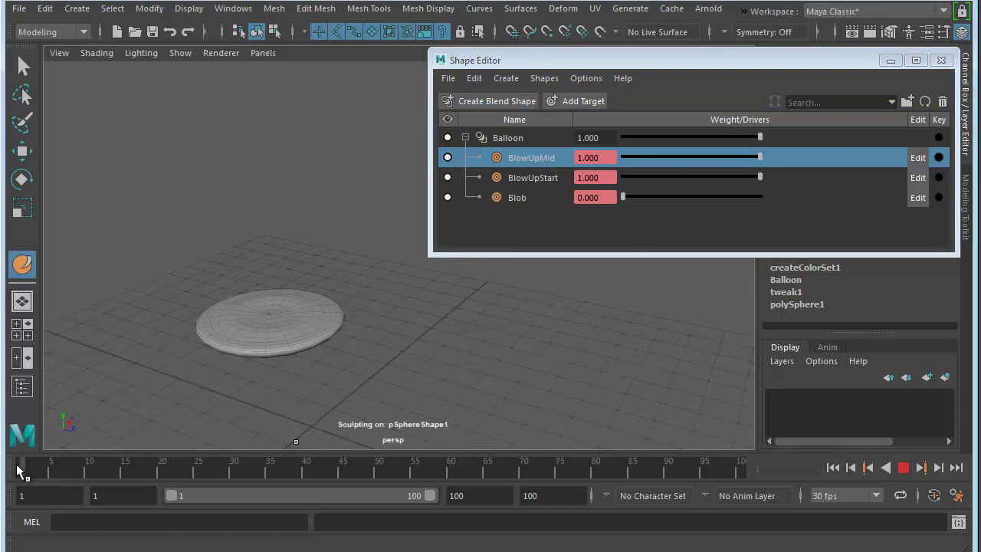
click(939, 157)
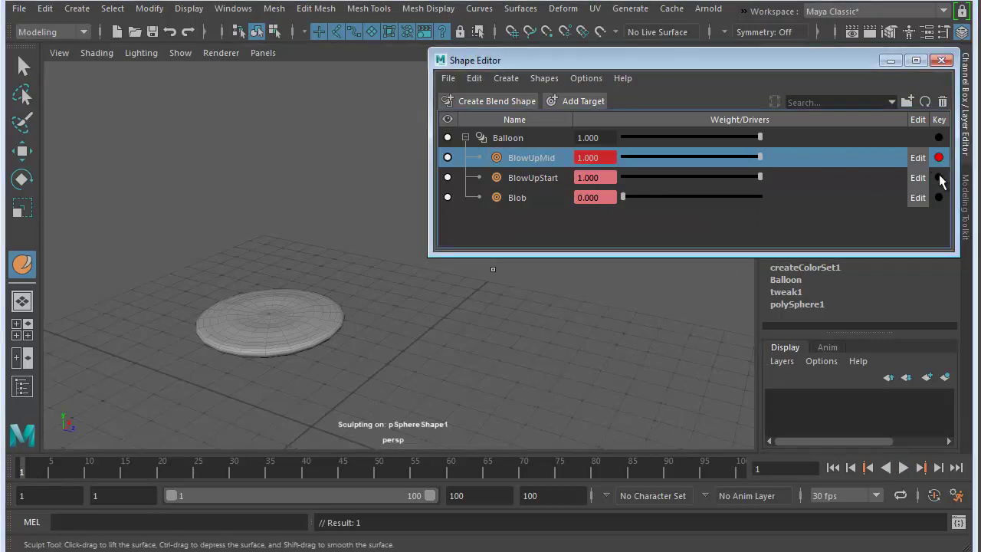
click(938, 177)
click(938, 197)
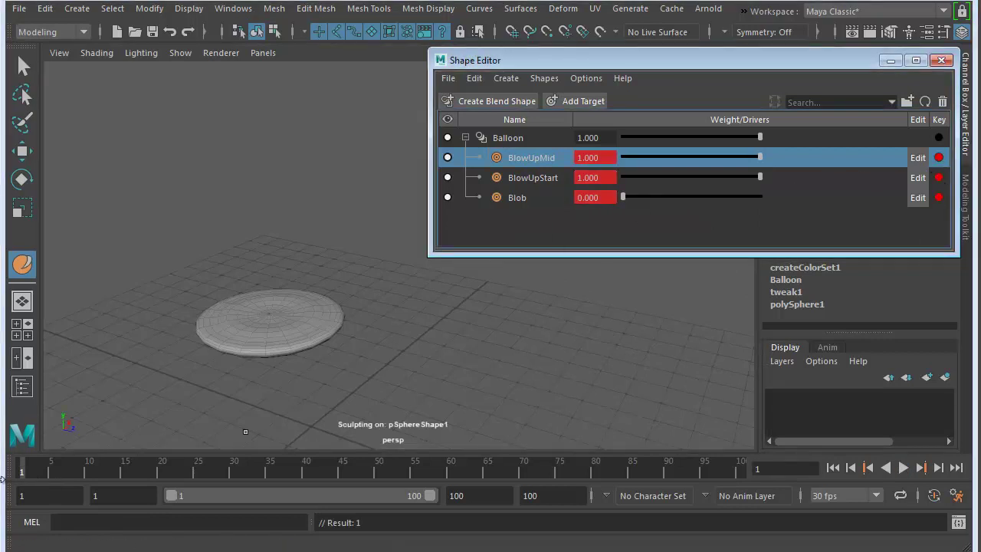
key(alt+v)
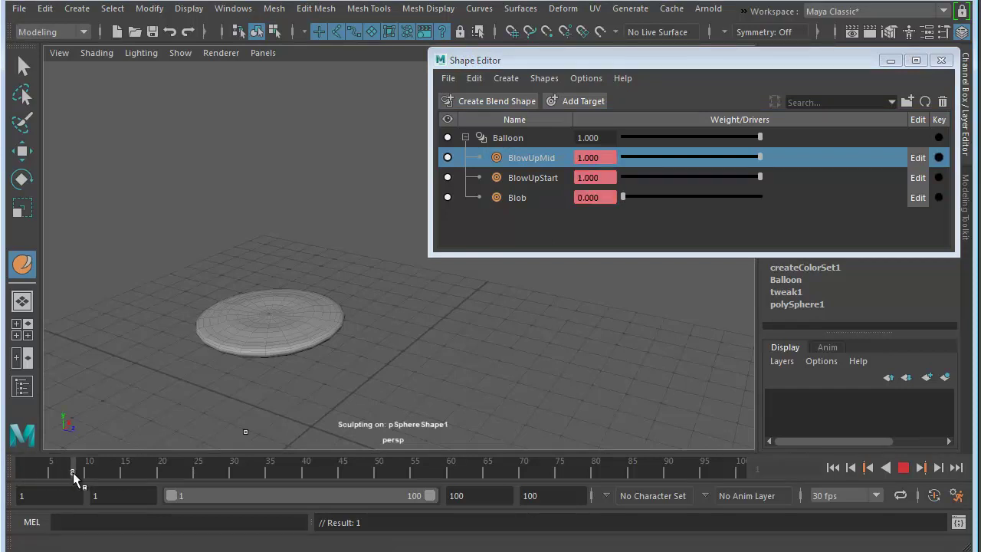
drag(73, 472, 119, 472)
drag(233, 480, 233, 481)
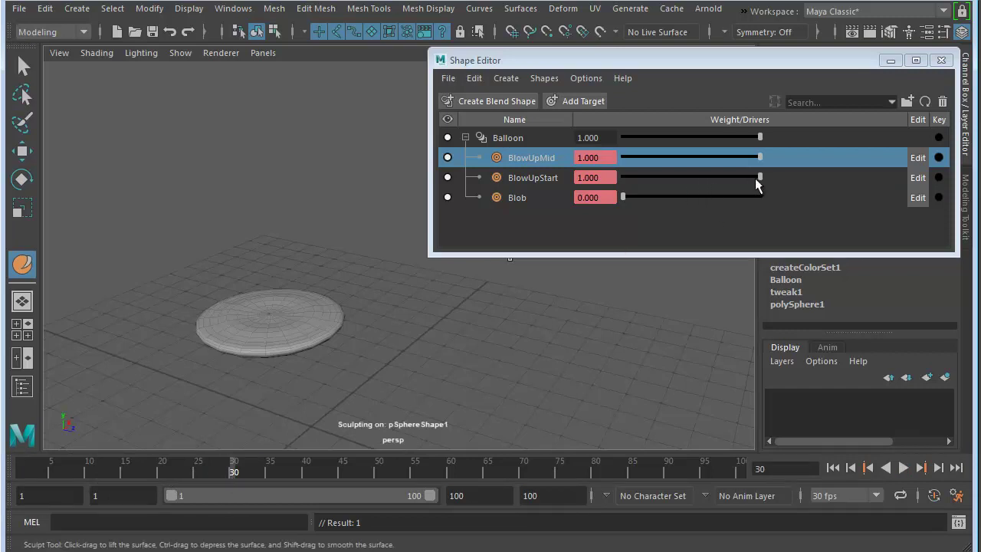
- At frame 30, key BlowUpStart at 0, BlowUpMid at 0.793, and Blob
drag(758, 177, 619, 179)
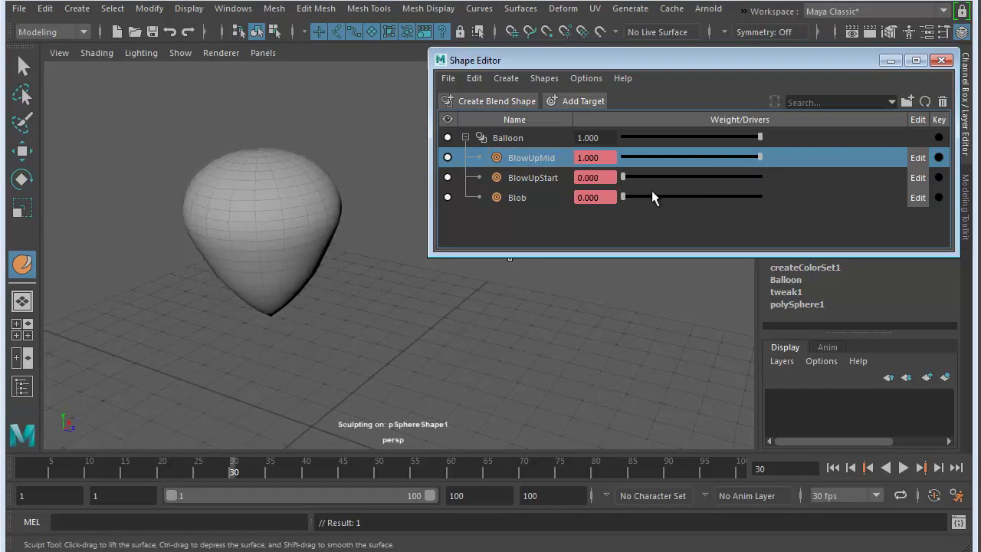
click(938, 177)
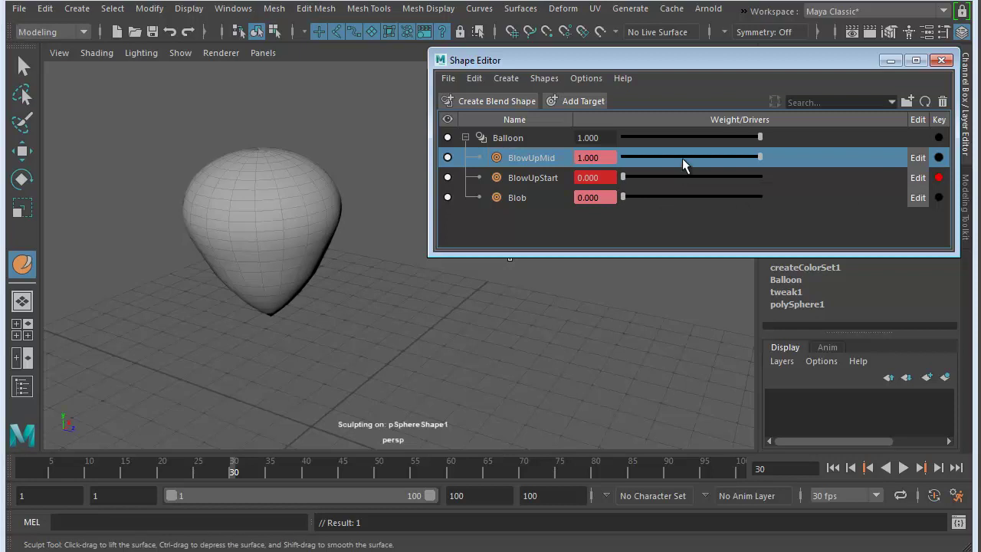
mouse_move(759, 158)
mouse_down()
mouse_move(737, 158)
mouse_move(764, 158)
mouse_up()
drag(760, 157, 731, 157)
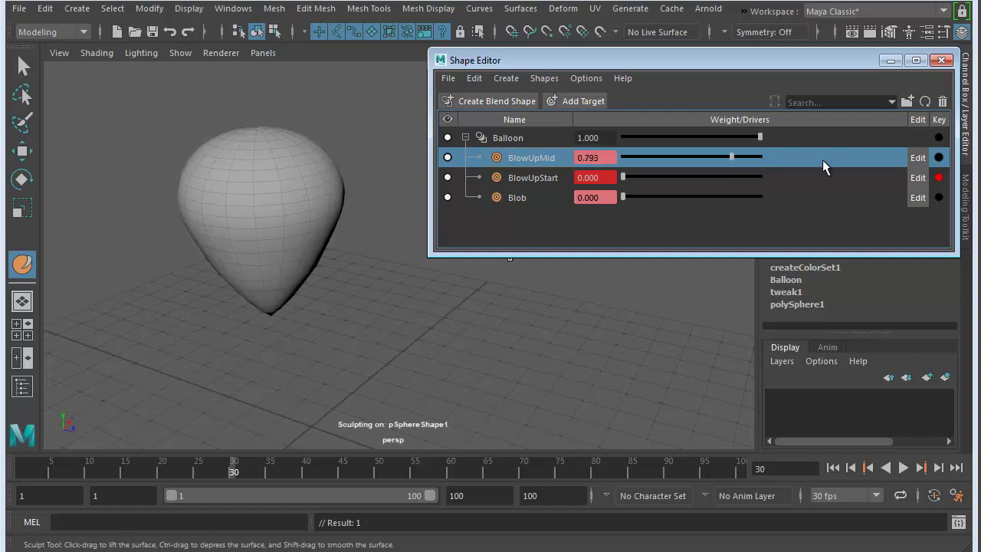
click(939, 157)
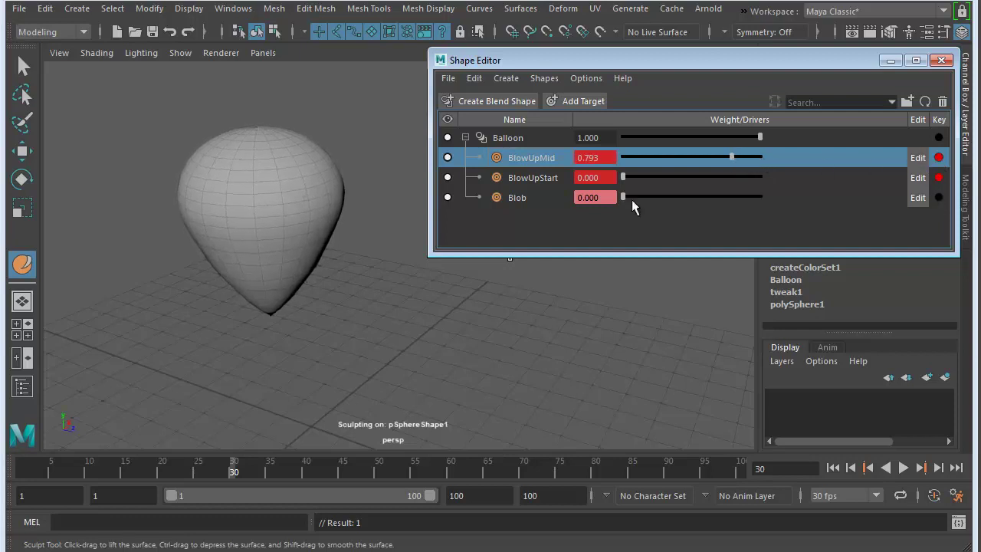
click(938, 197)
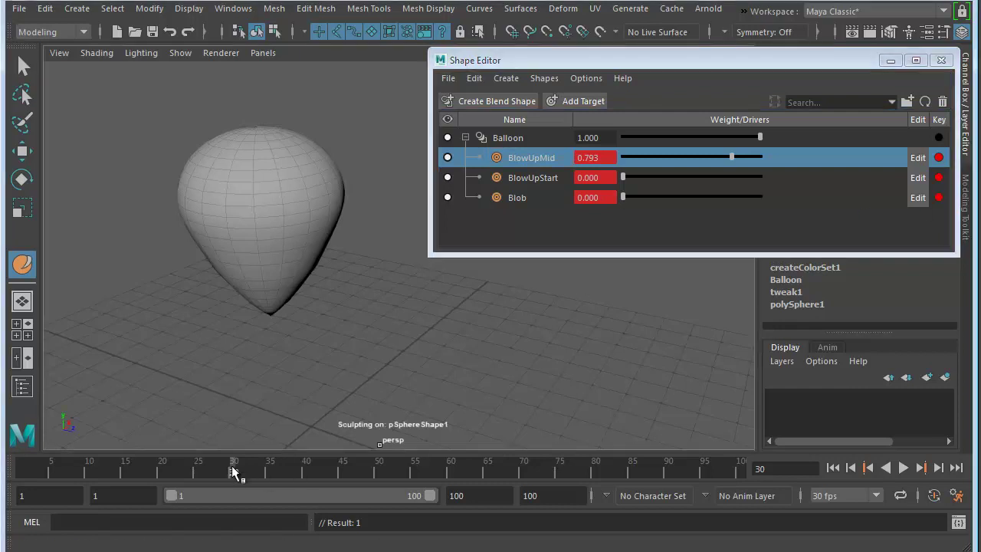
- At frame 60, set BlowUpMid to 0 and key all three target weights
drag(234, 471, 338, 482)
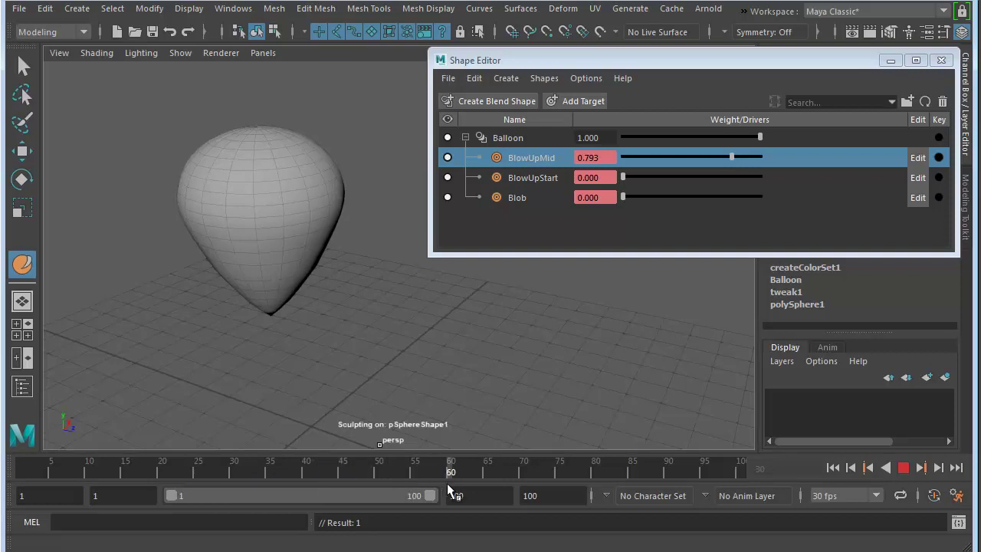
drag(448, 483, 448, 484)
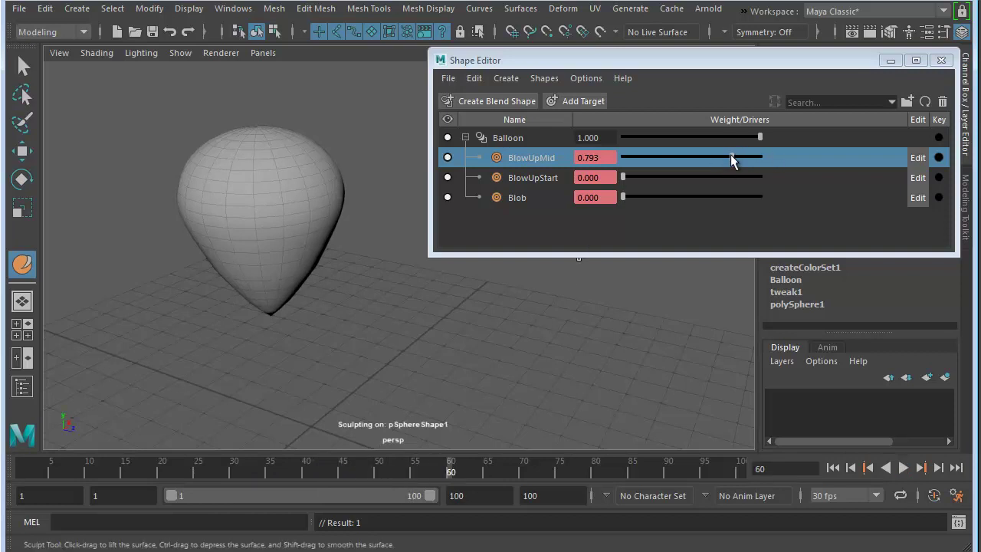
drag(730, 155, 612, 161)
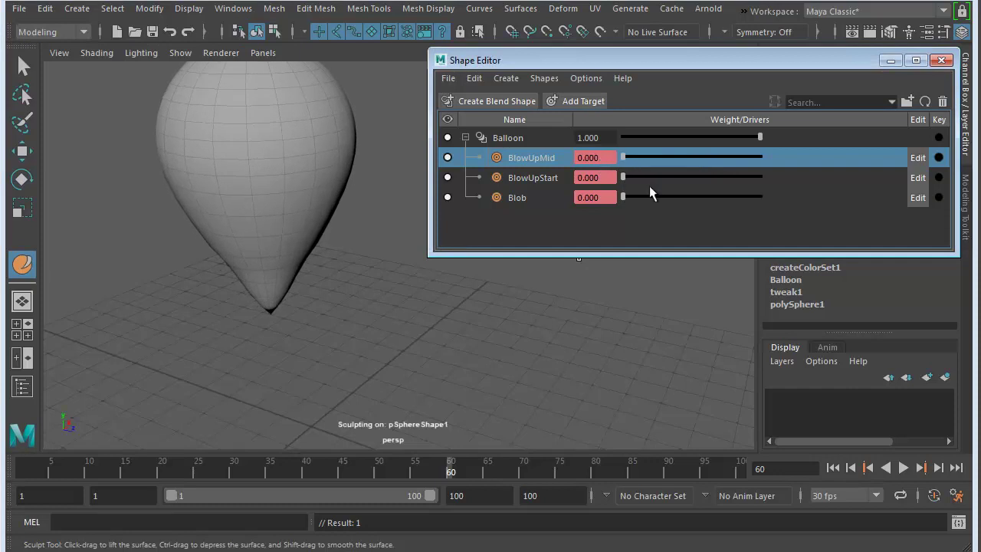
click(938, 157)
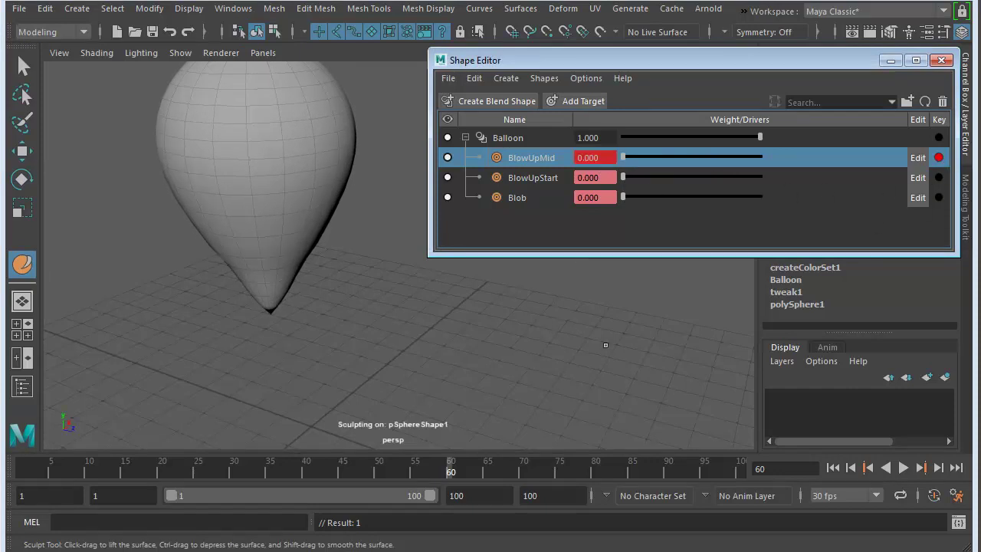
click(938, 176)
click(938, 197)
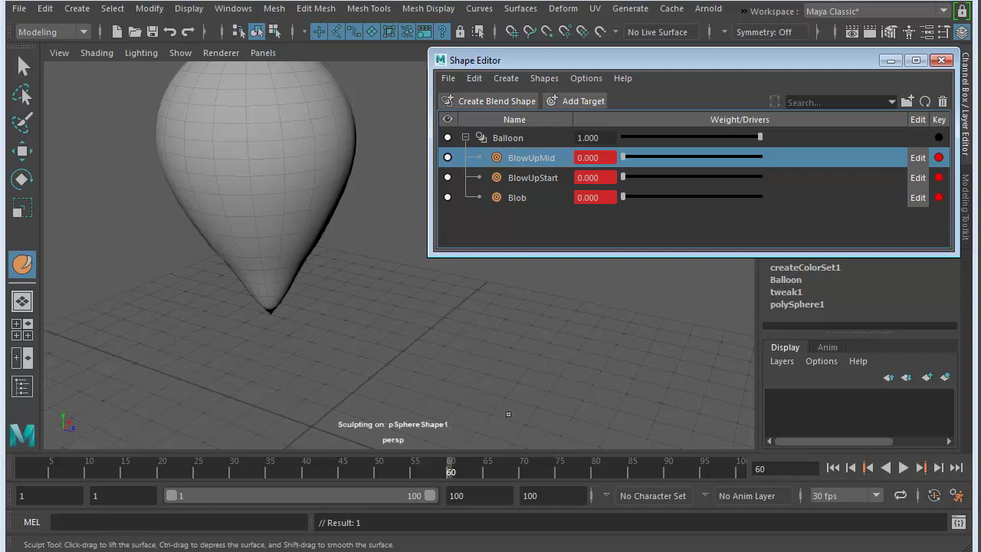
- Key all three target weights at 0 on frame 80
alt+drag(310, 265, 299, 296)
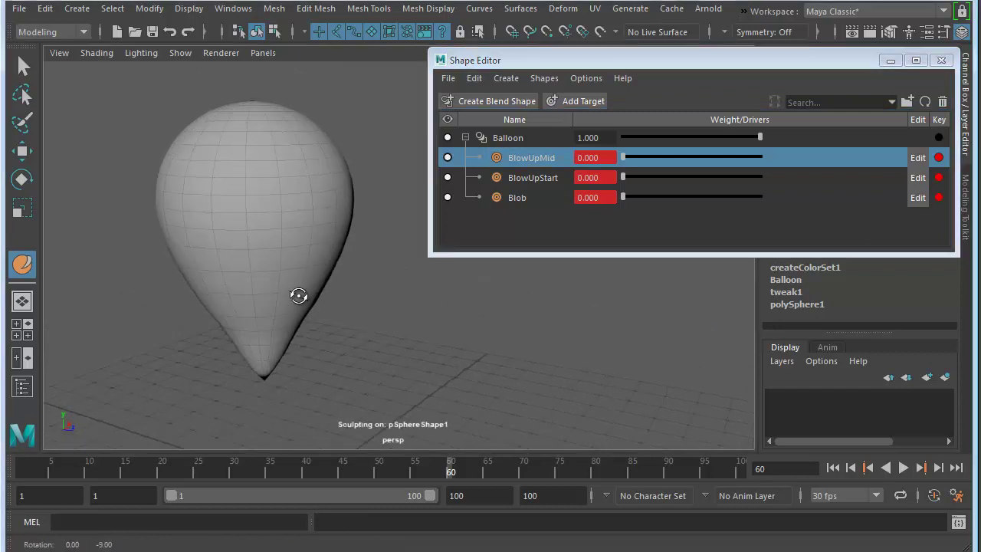
key([)
key([)
key([)
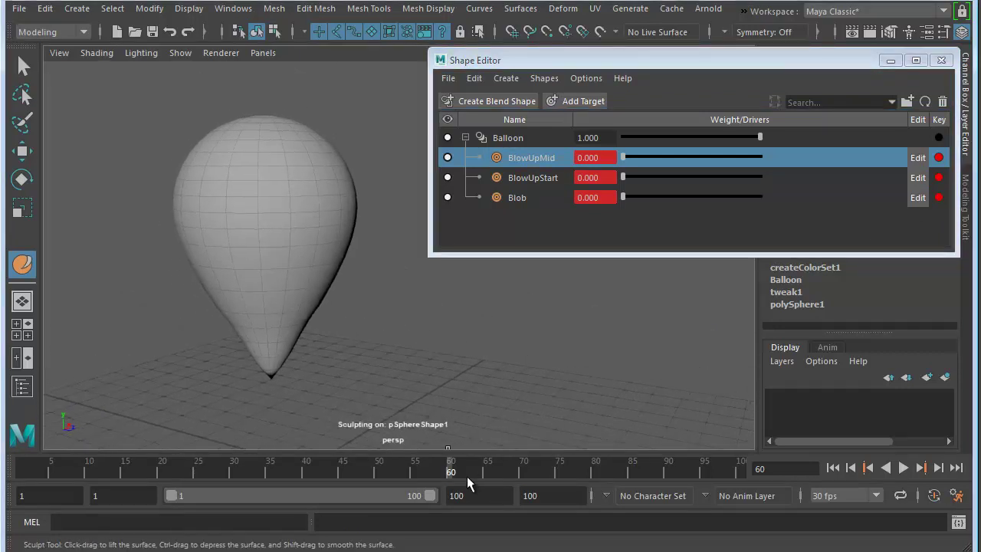
drag(451, 470, 558, 476)
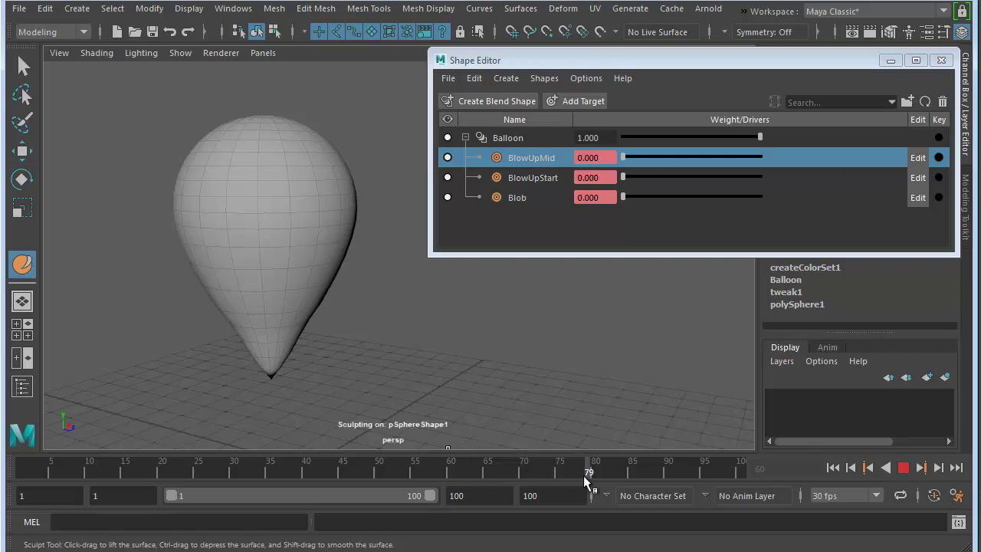
drag(594, 473, 594, 473)
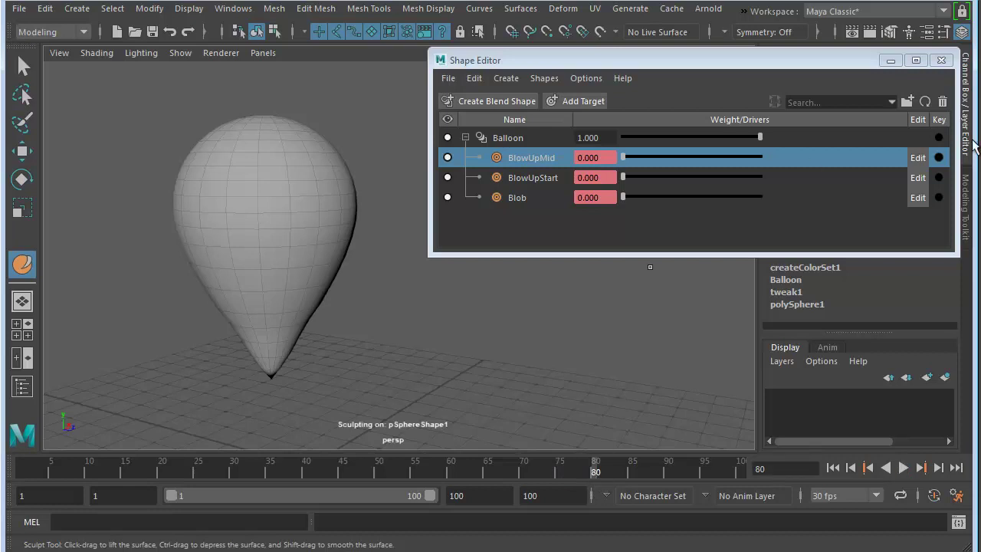
click(938, 157)
click(938, 177)
click(939, 197)
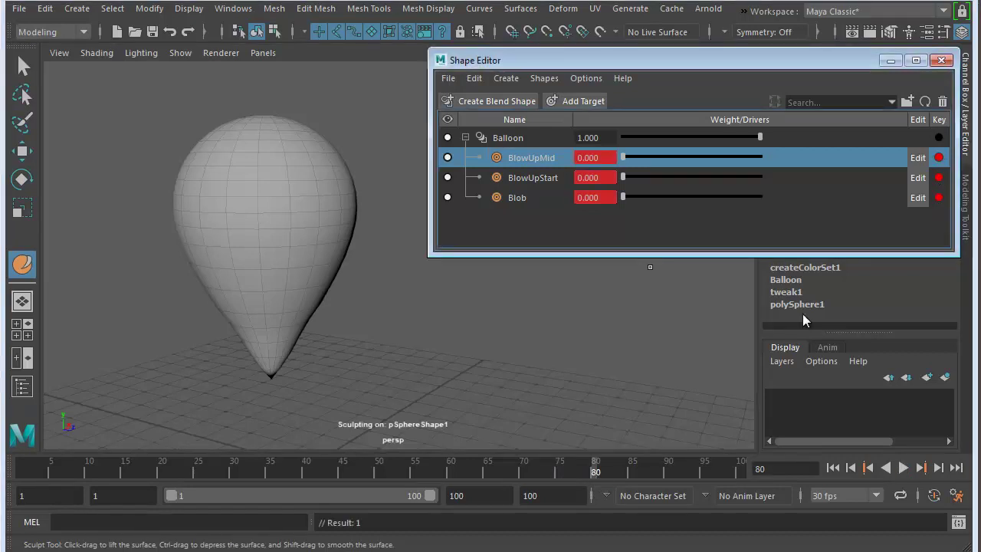
- At frame 90, raise Blob to 1 and key all three target weights
mouse_move(591, 466)
mouse_down()
mouse_move(696, 474)
mouse_move(666, 479)
mouse_up()
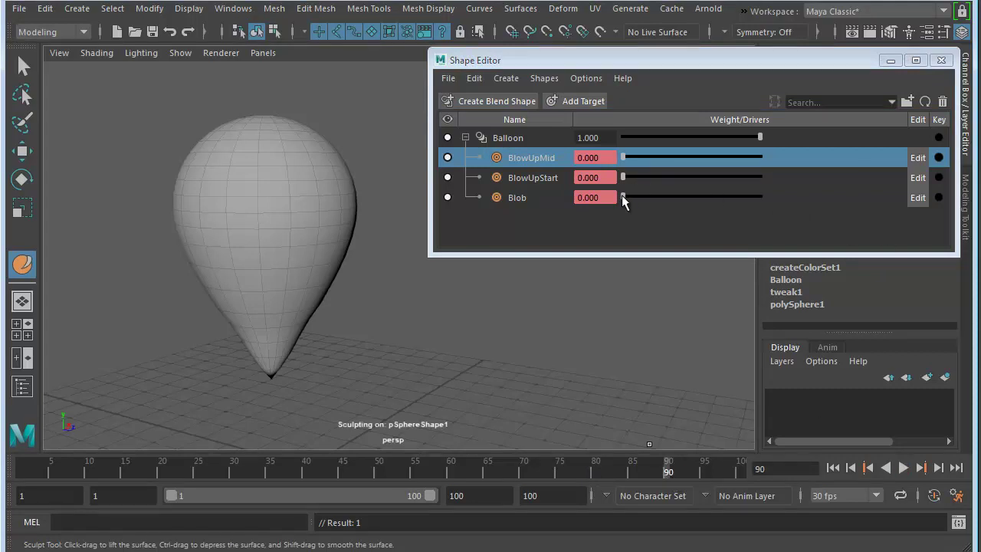
drag(621, 195, 781, 198)
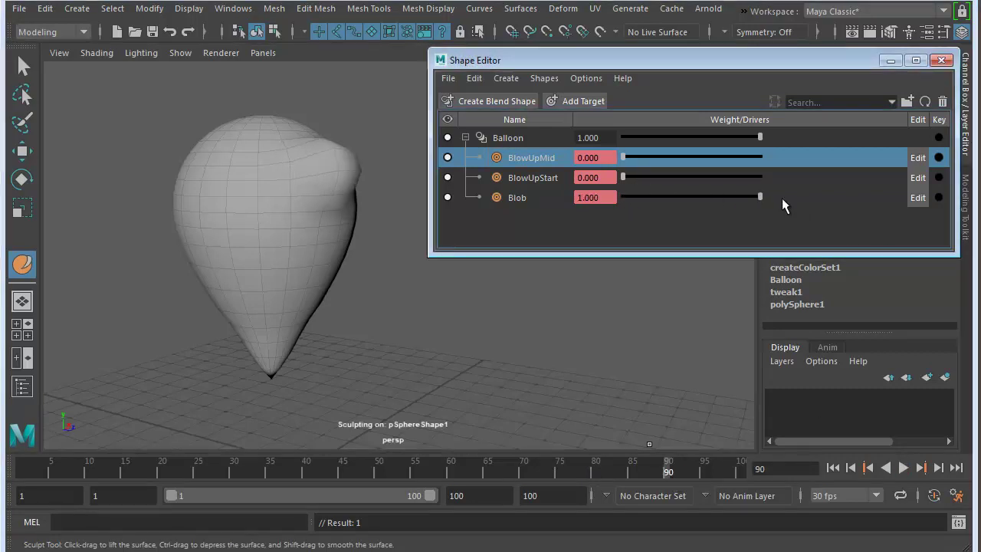
click(938, 197)
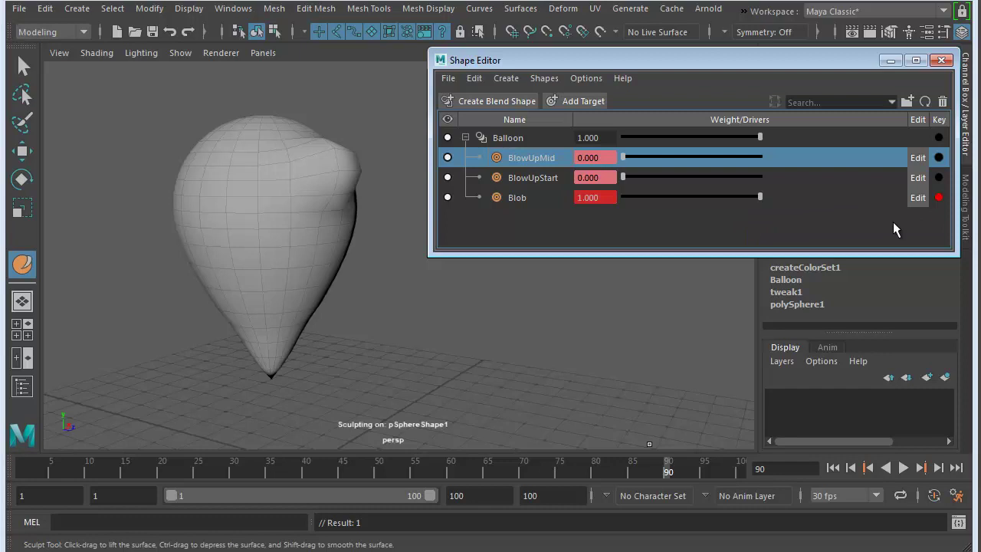
click(938, 177)
click(939, 158)
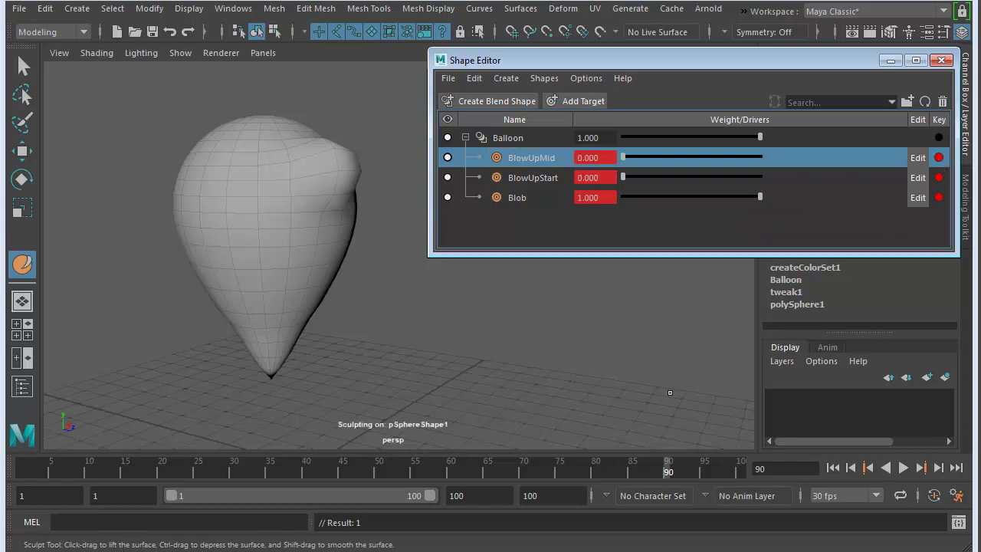
- Key all three target weights at frame 100 and play the animation
drag(663, 468, 740, 473)
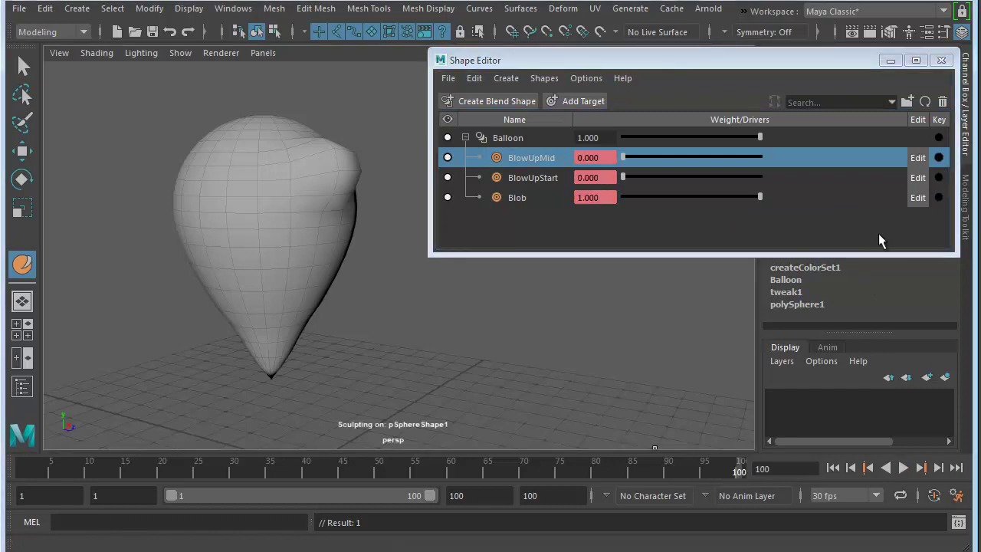
click(939, 157)
click(938, 177)
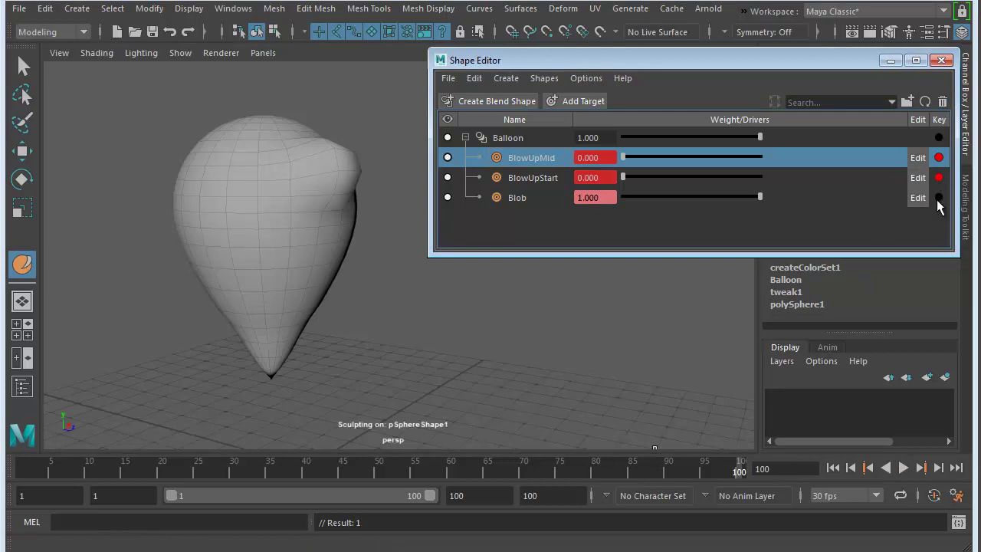
click(939, 197)
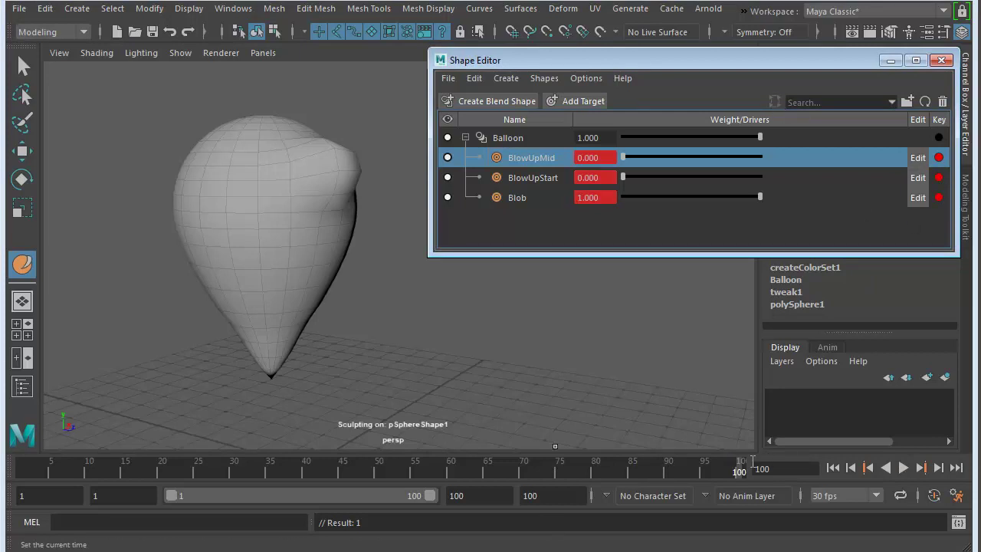
key(alt+v)
- Play the 100-frame balloon animation through twice, then return to frame 1 with the flat disc
drag(627, 473, 9, 484)
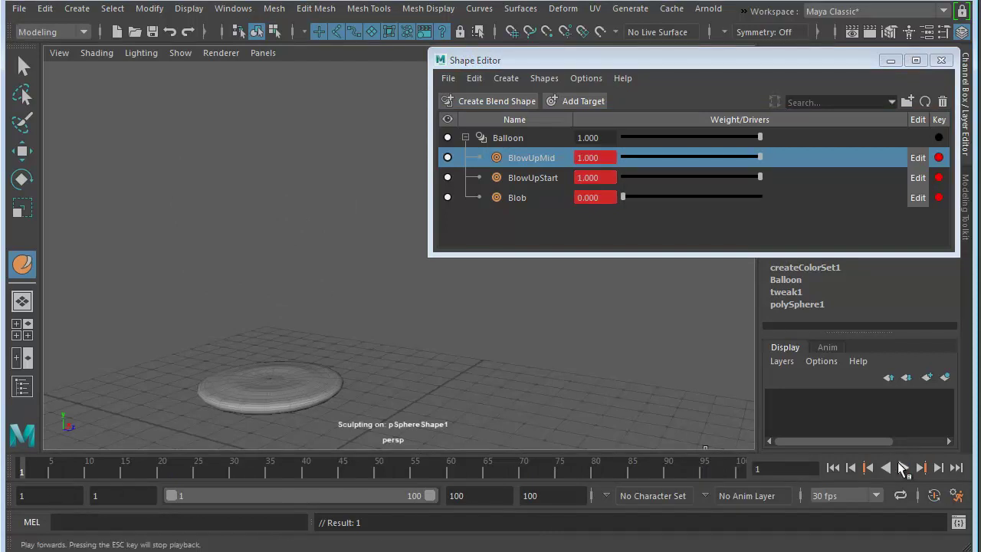
click(904, 468)
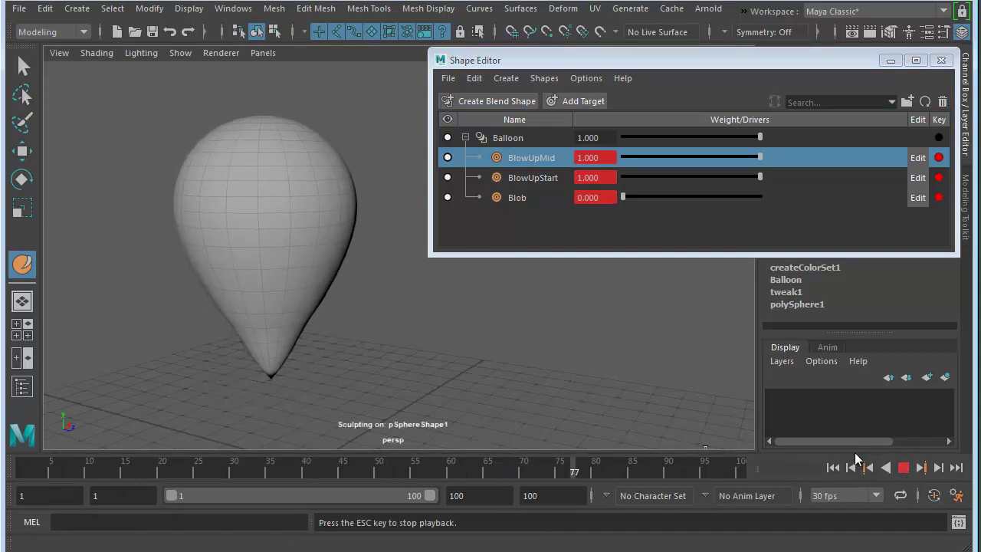
click(903, 468)
click(832, 467)
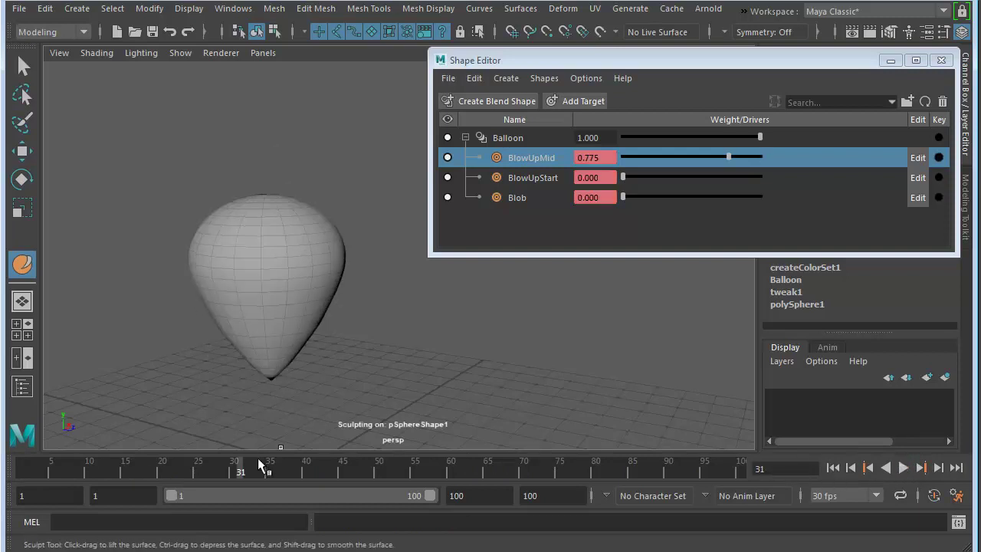
key(alt+v)
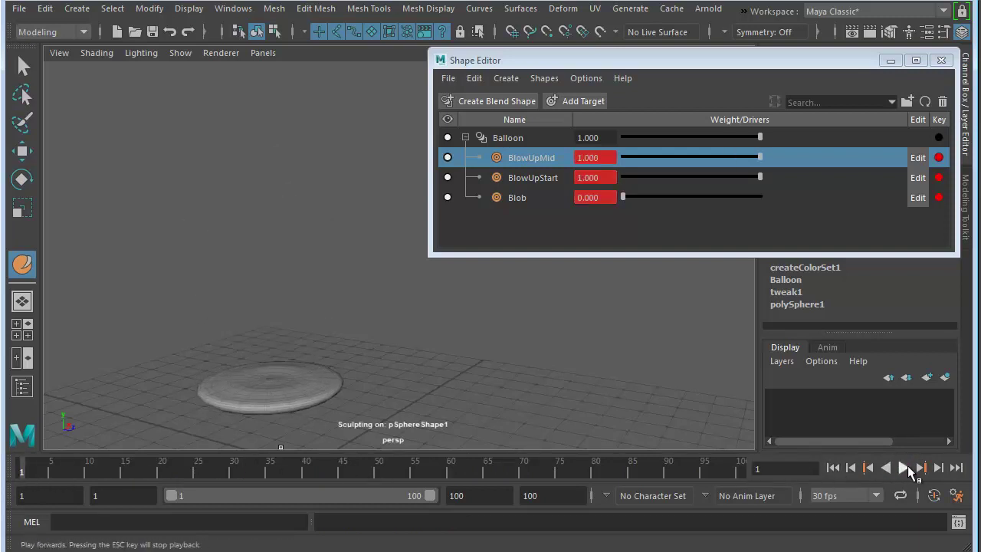
click(904, 468)
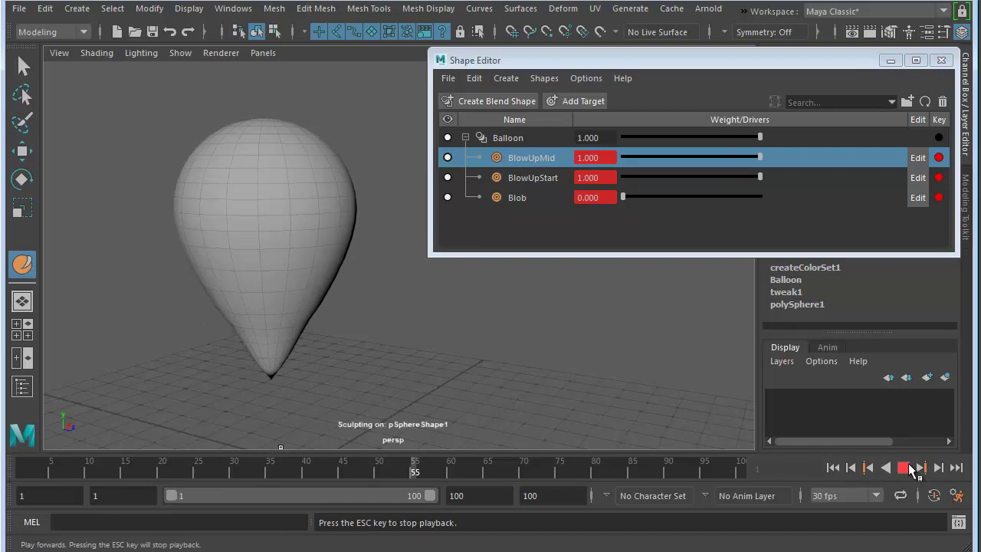
click(904, 468)
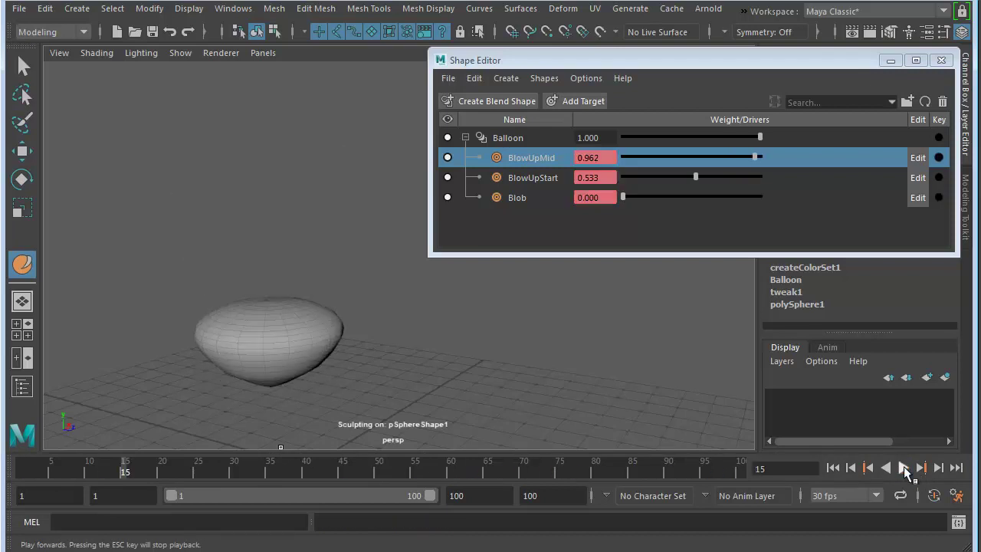
click(833, 469)
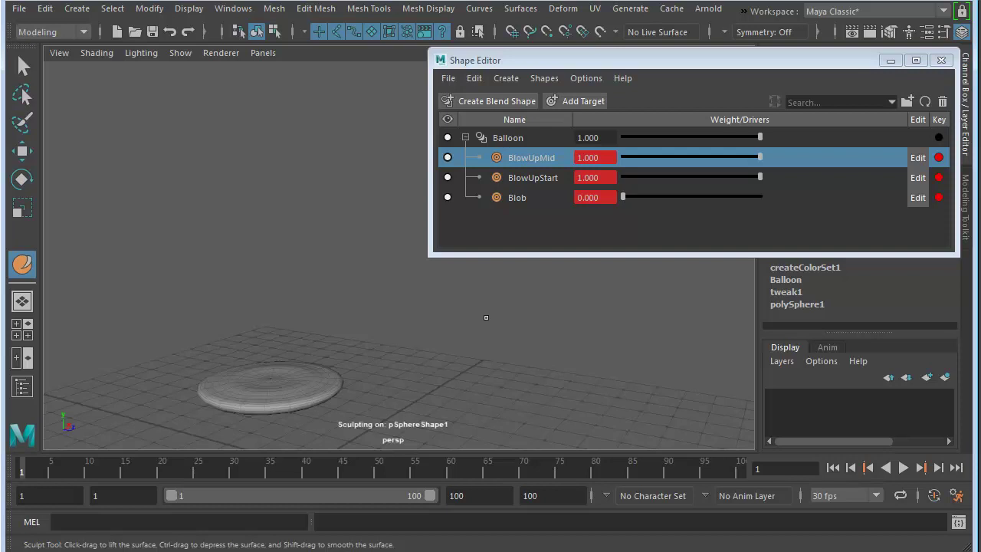
click(941, 60)
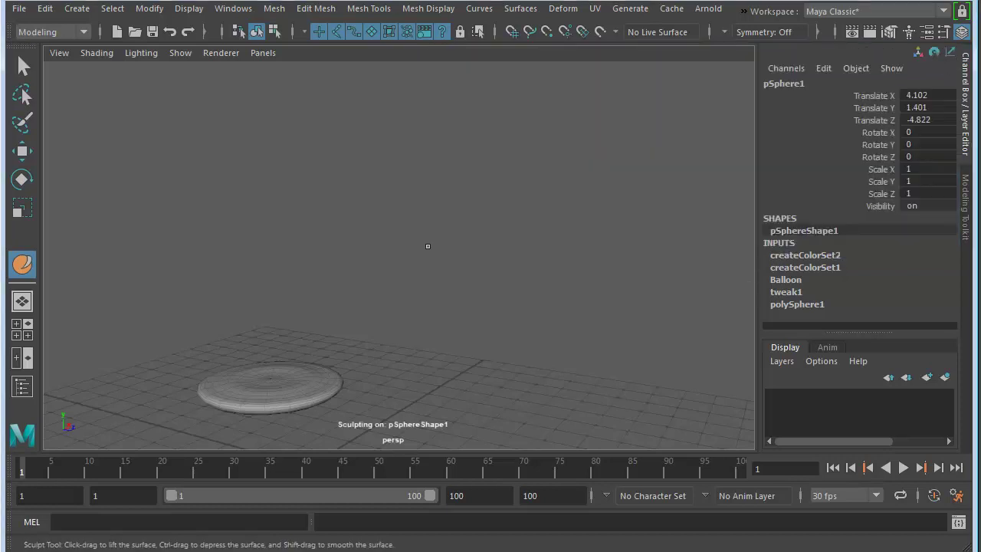